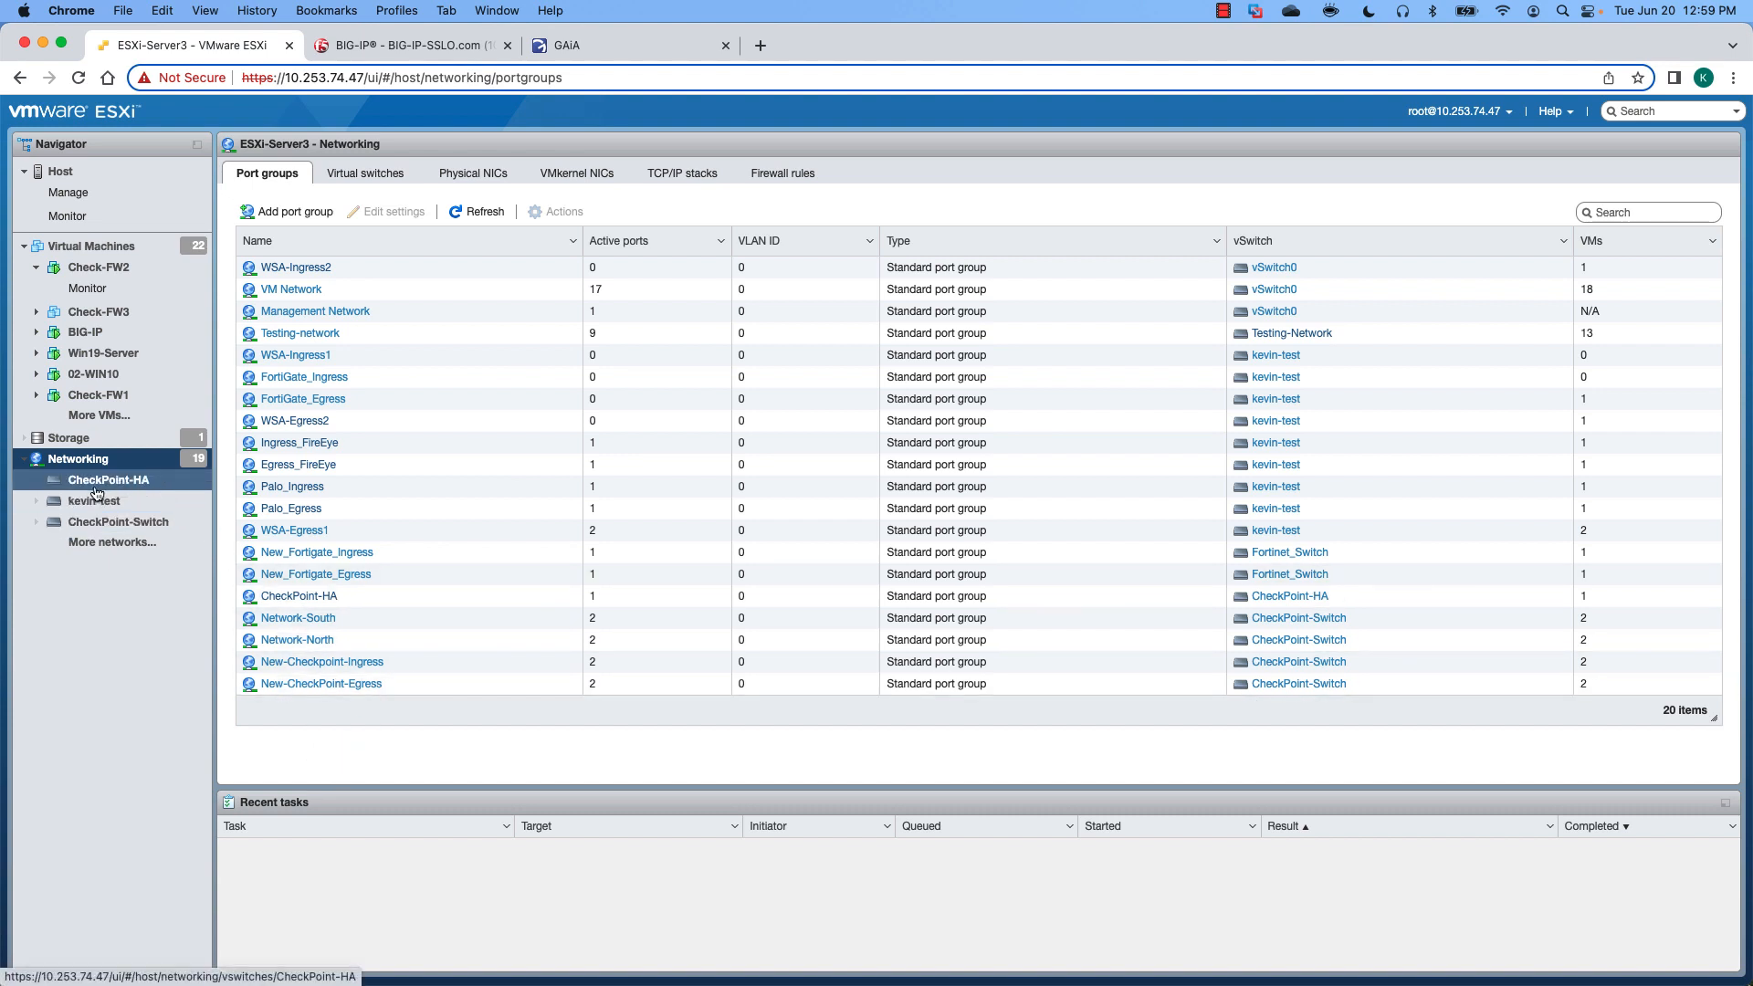
# Review the vSwitch topology of CheckPoint-Switch, examining the virtual machines attached to each of its port groups.
pyautogui.click(103, 521)
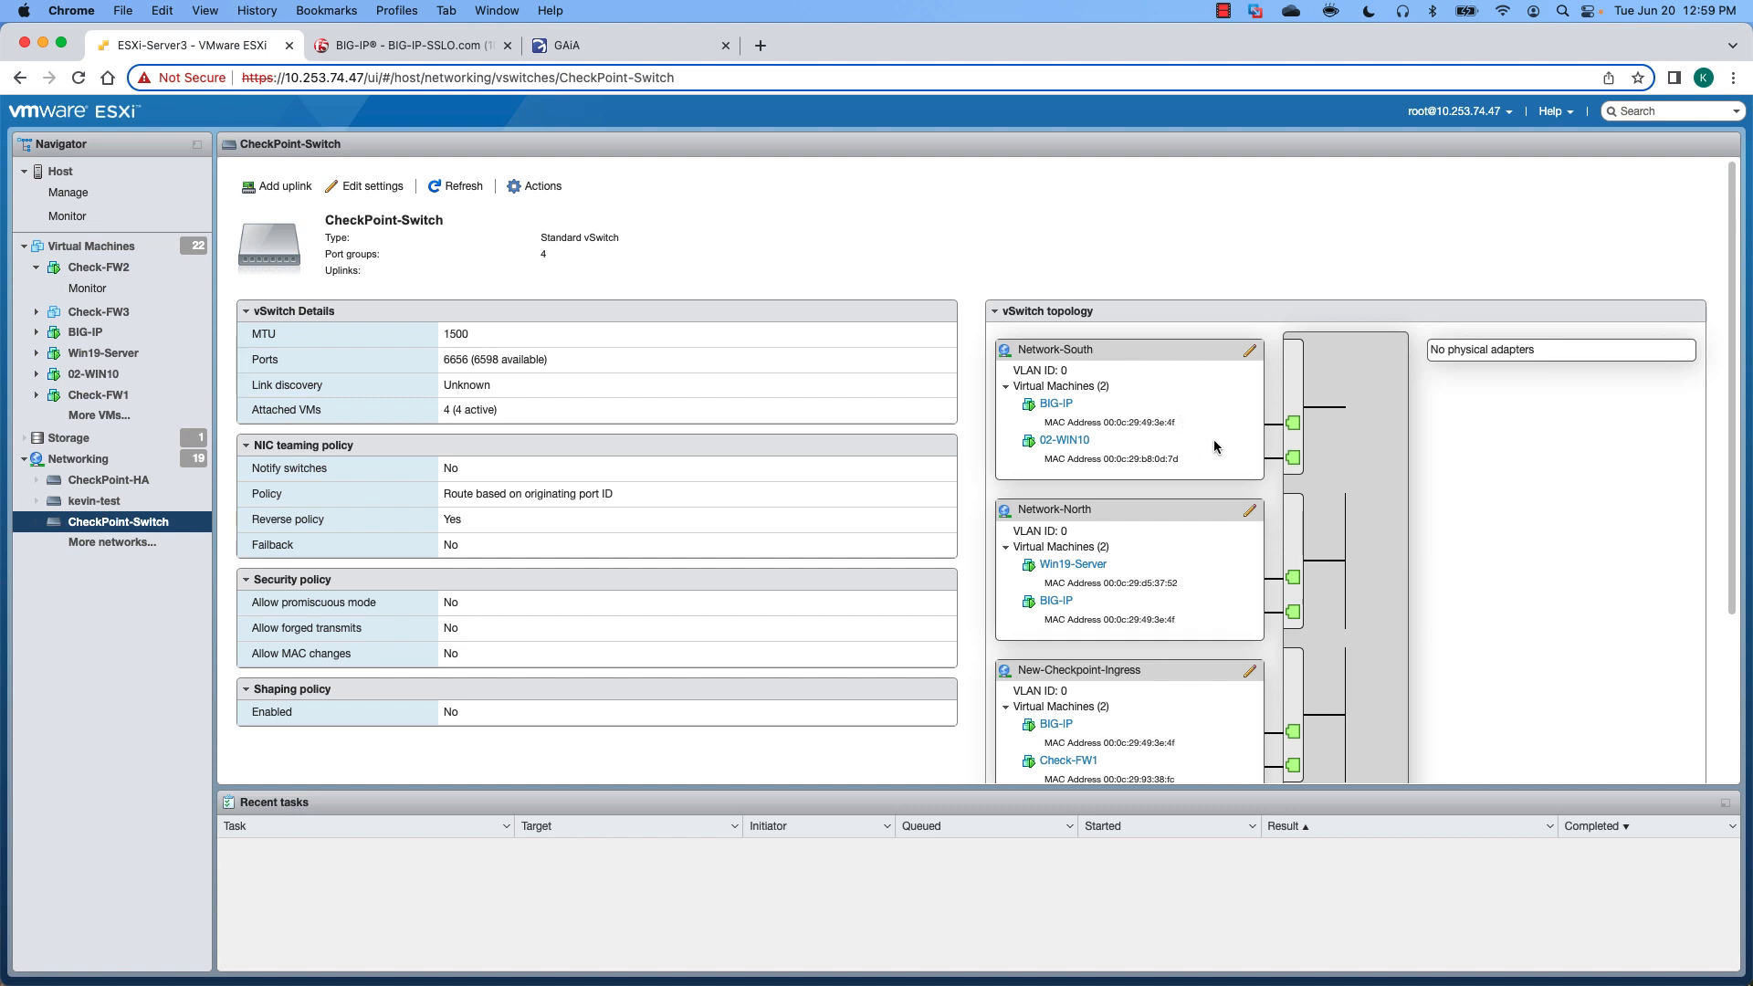
pyautogui.scroll(-2, 1219, 512)
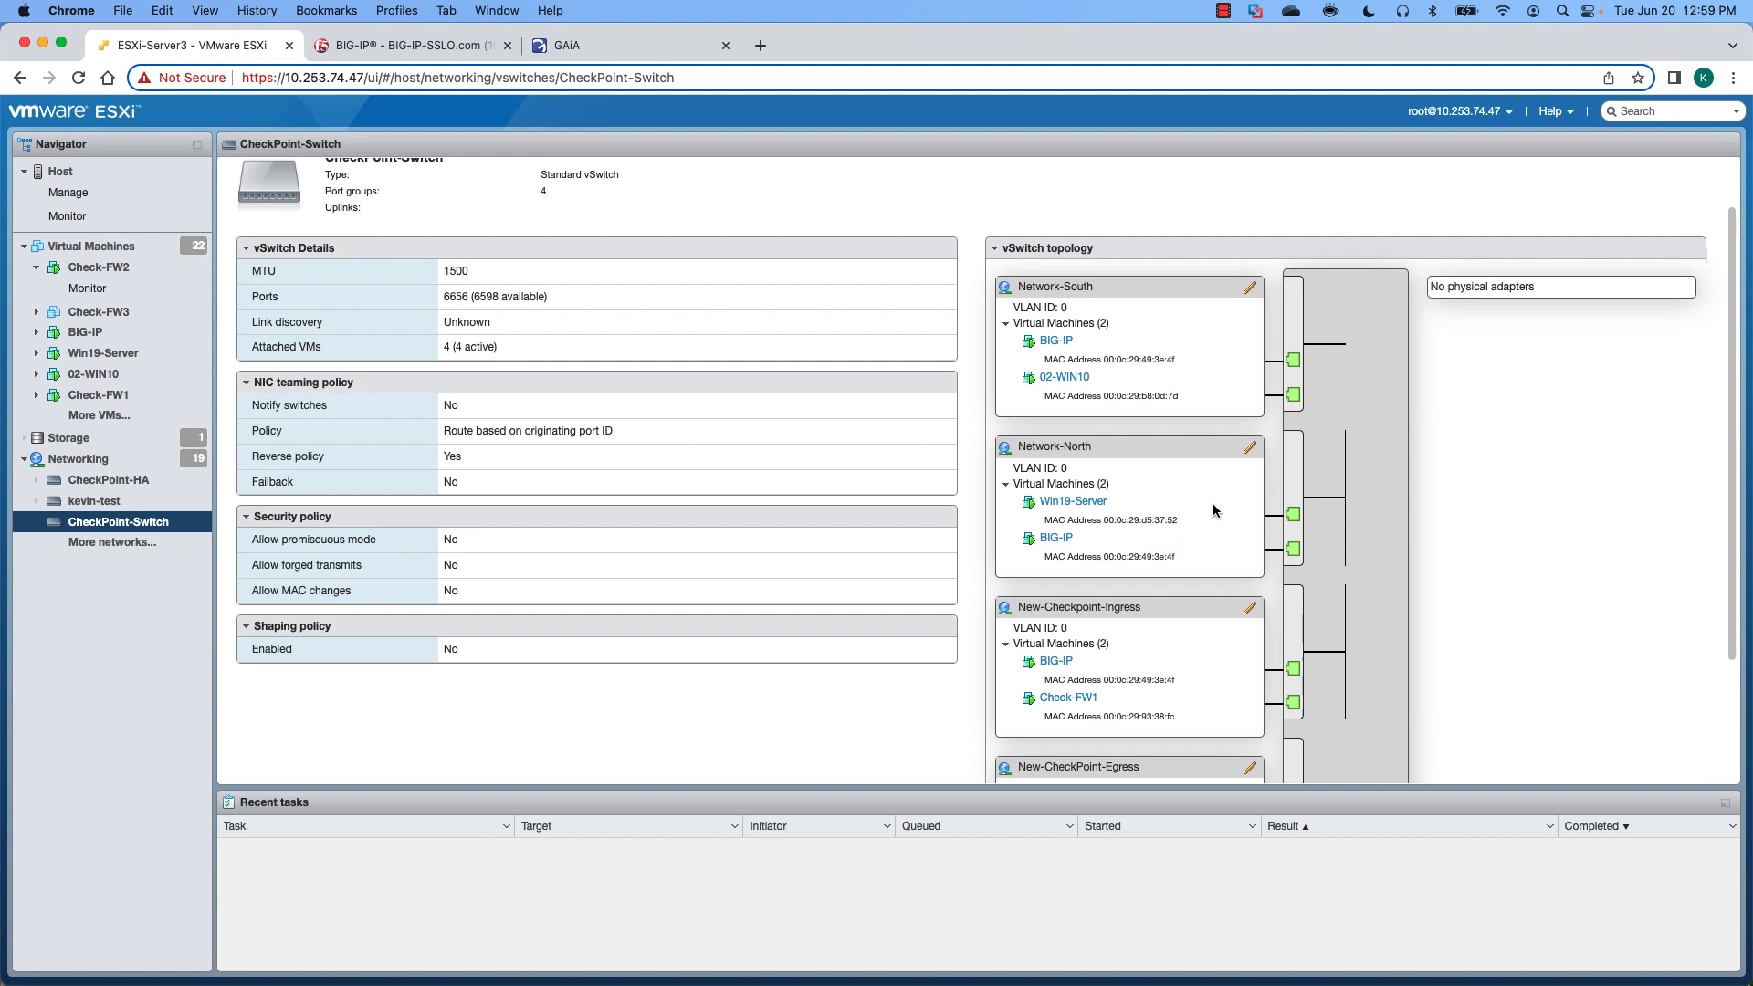
pyautogui.scroll(-5, 1209, 513)
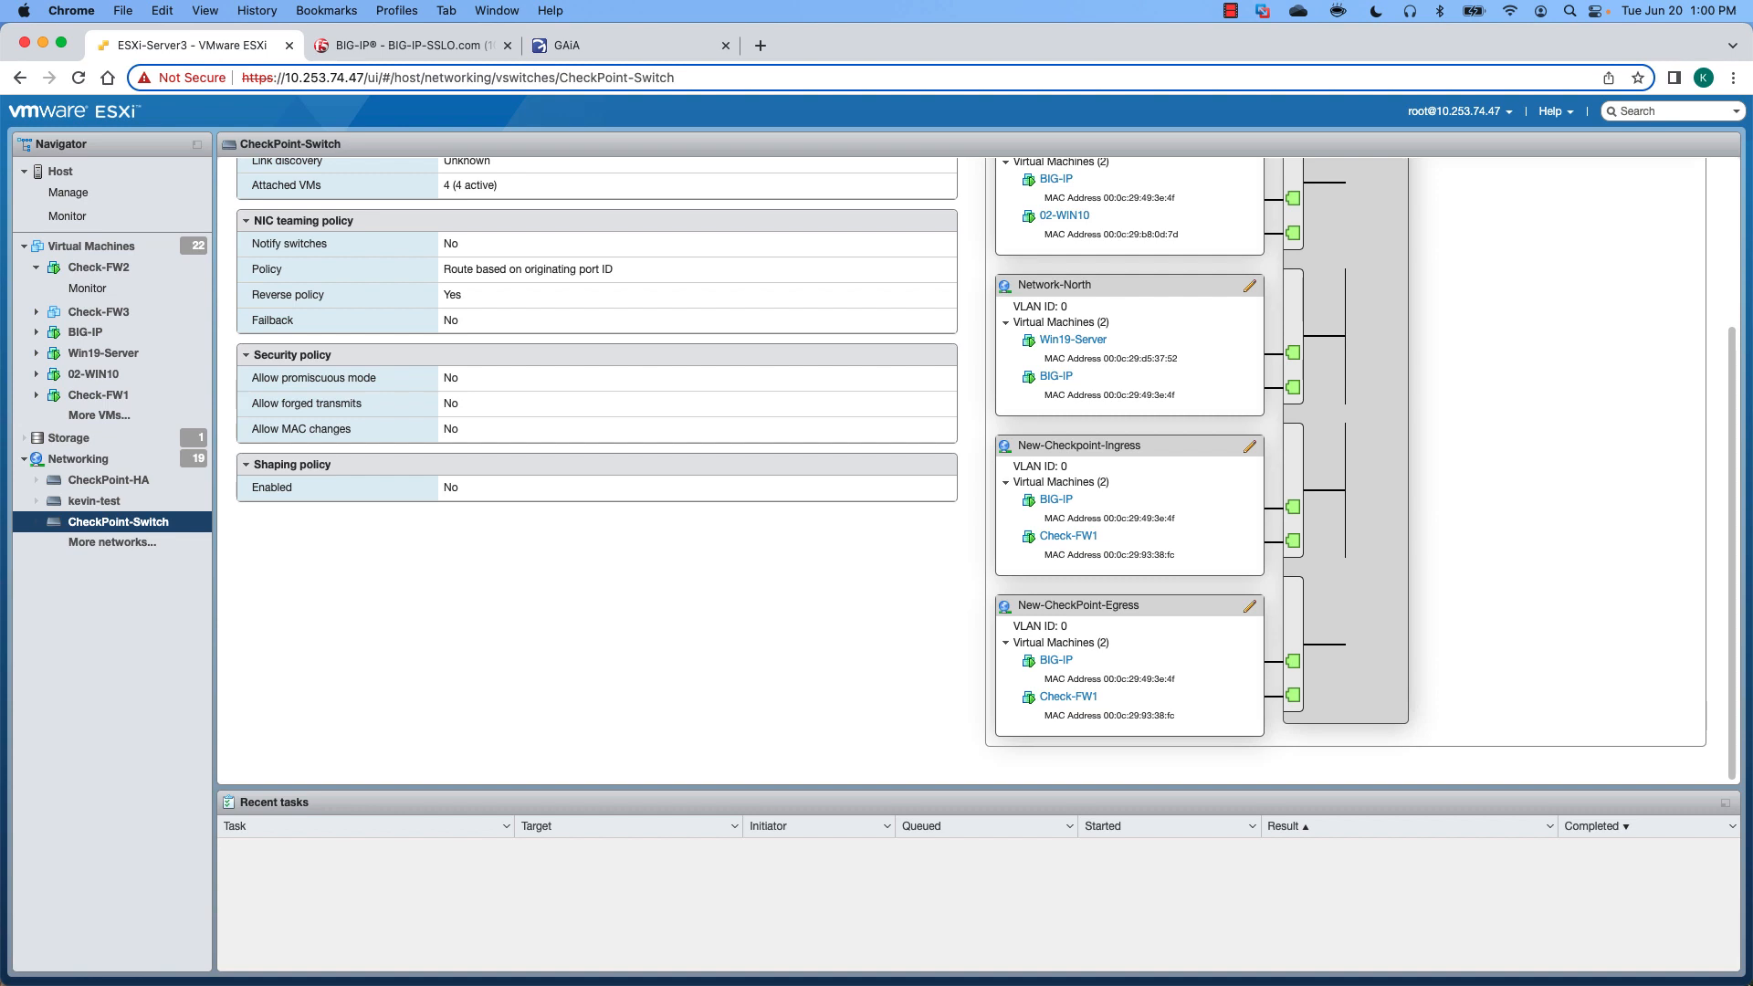
# Inspect the BIG-IP virtual machine's network adapter assignments in its hardware settings, leaving them without saving.
pyautogui.click(70, 334)
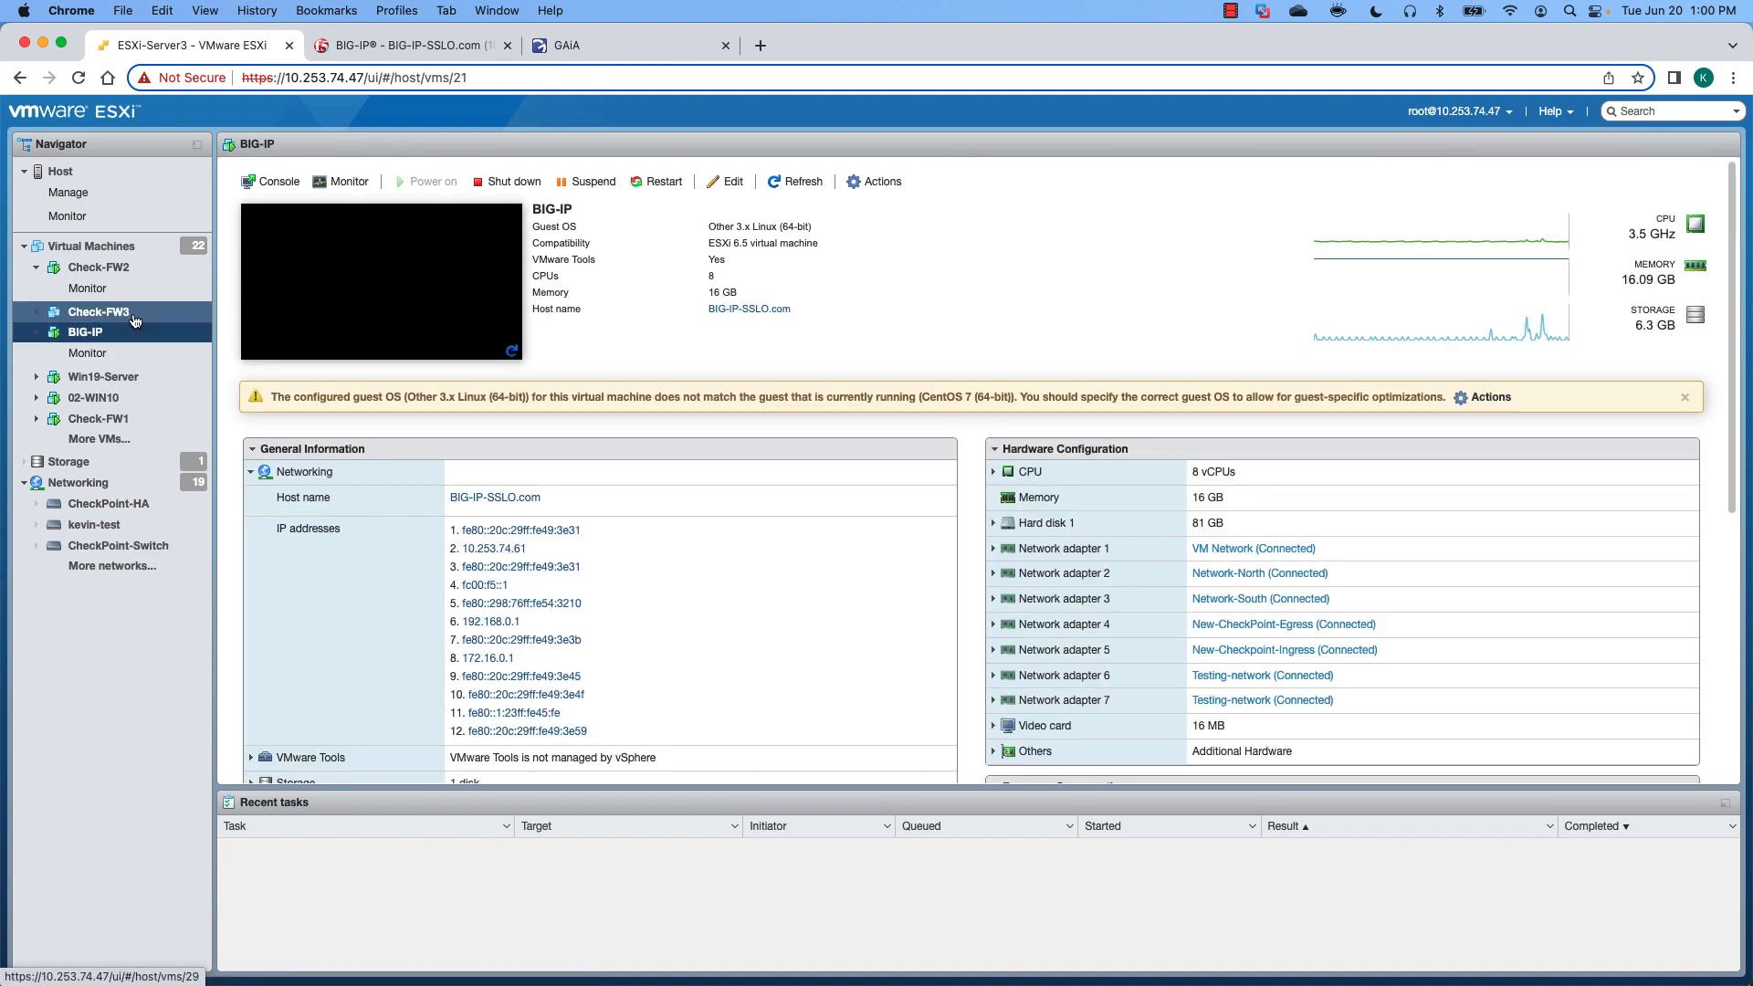
pyautogui.click(728, 181)
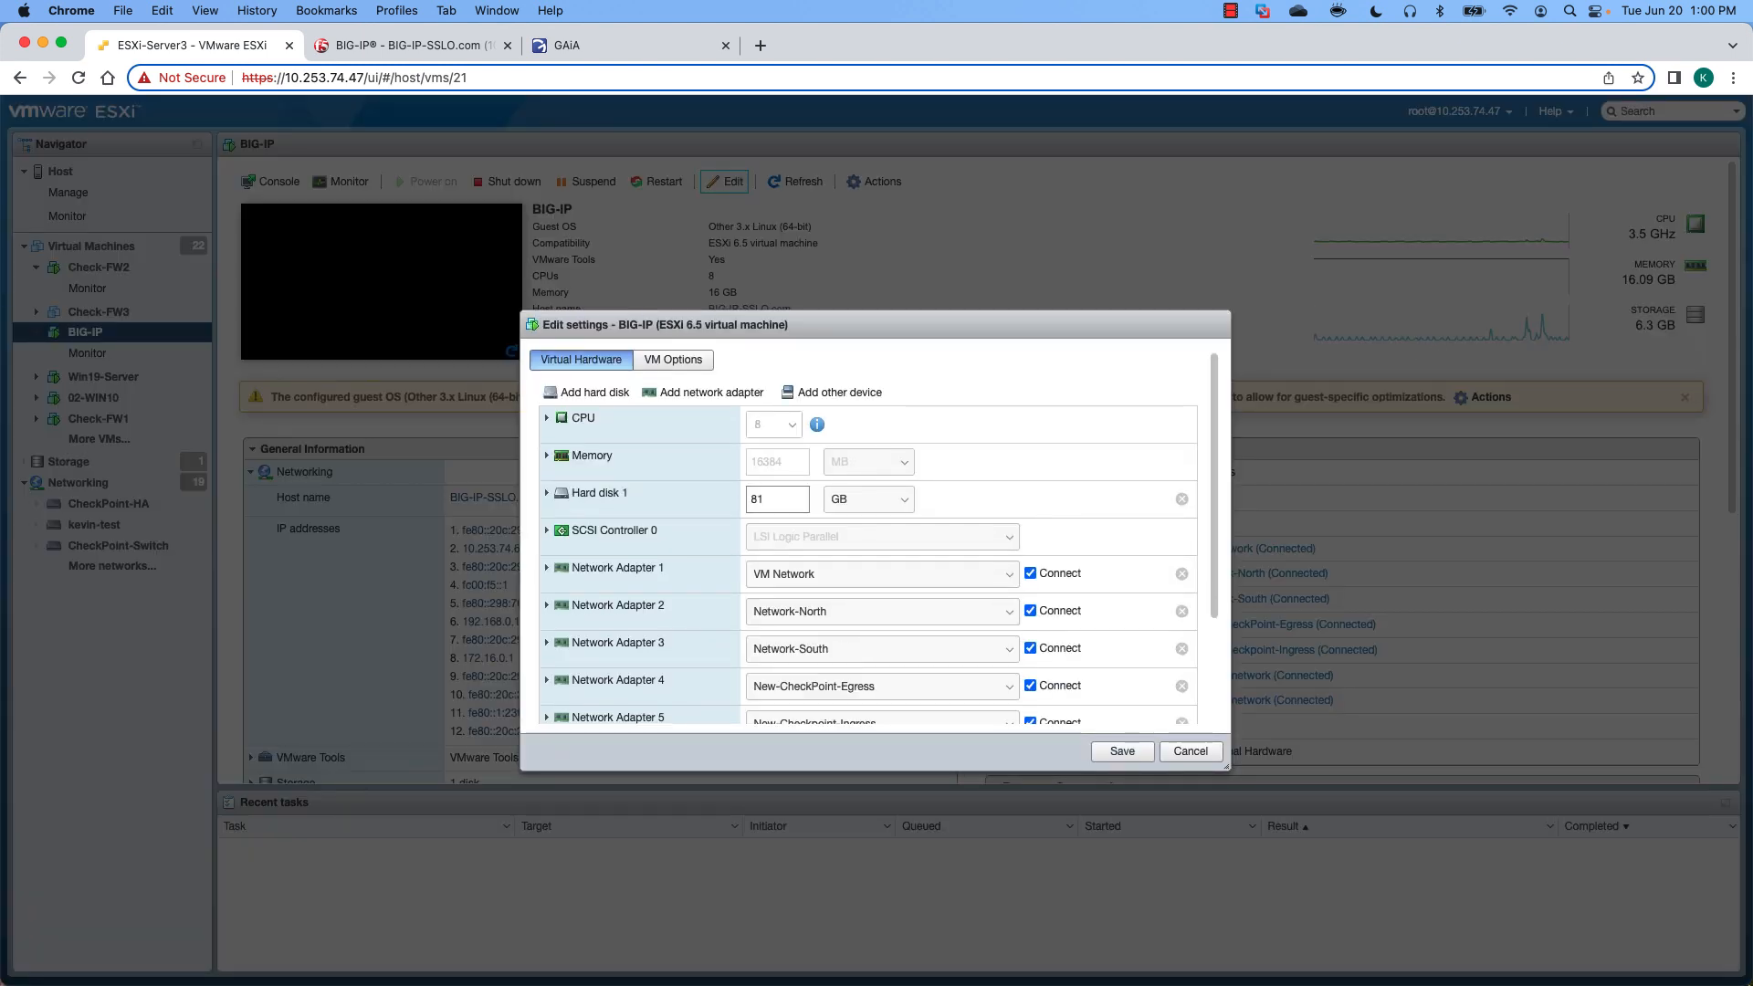
pyautogui.scroll(-2, 1149, 501)
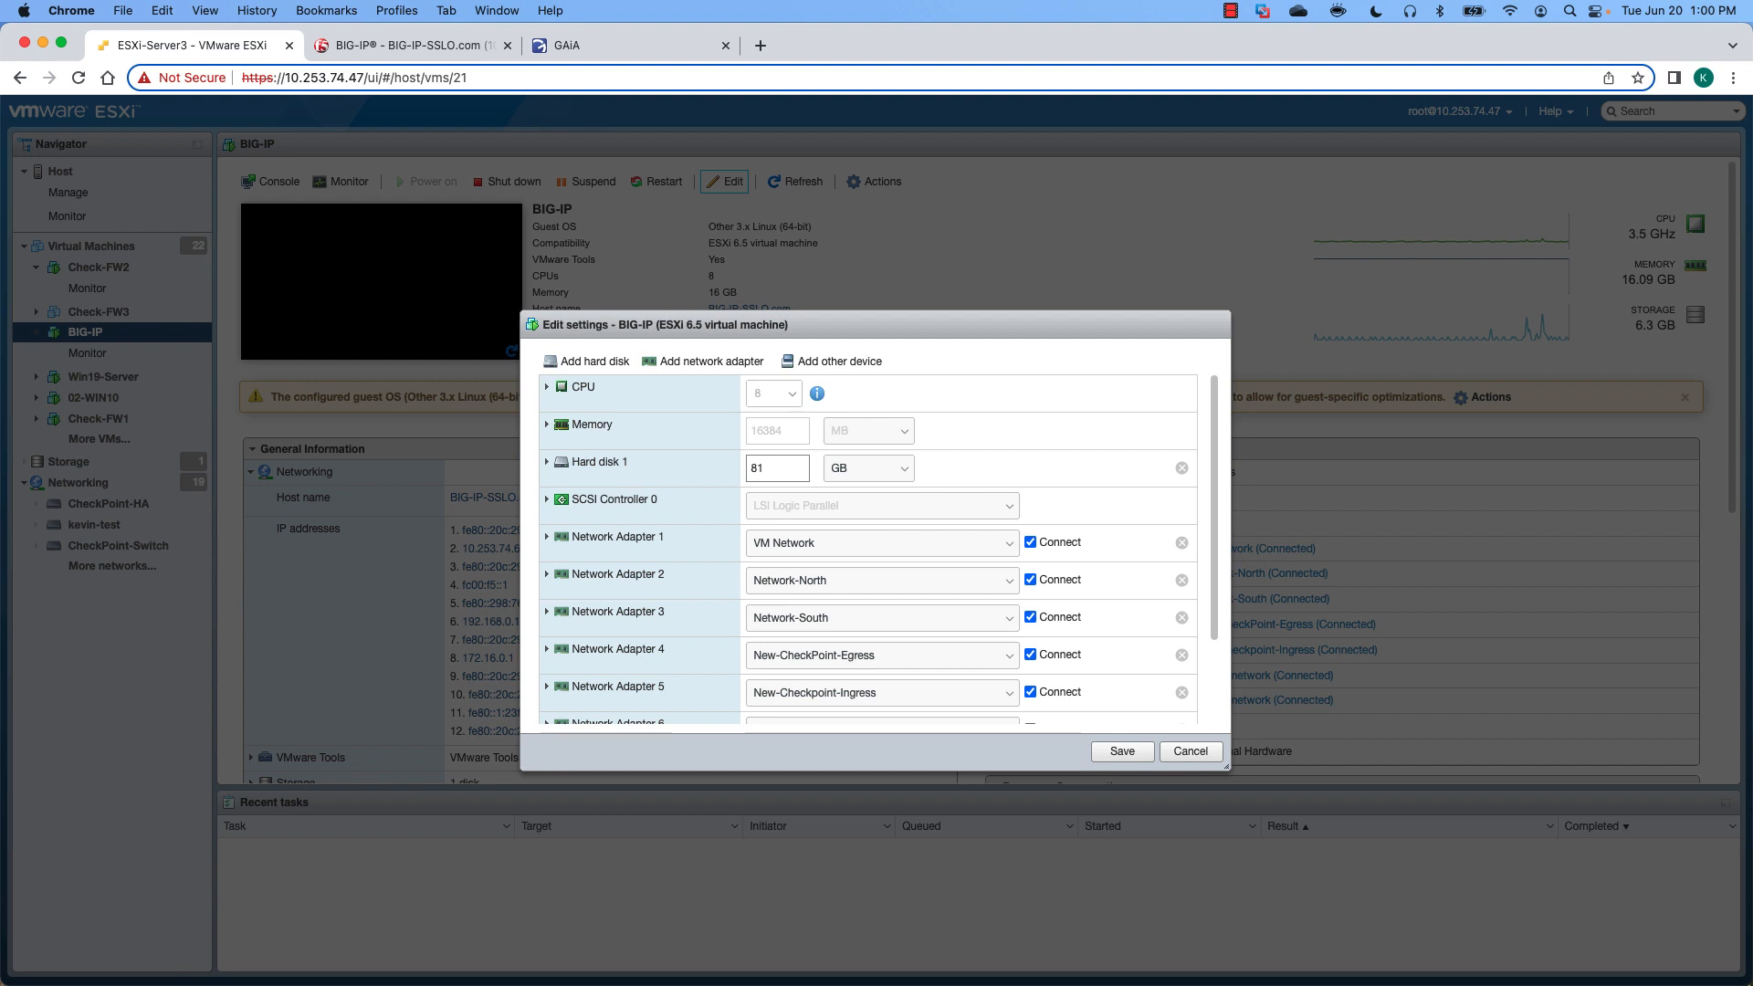
pyautogui.click(1189, 752)
# Inspect the Check-FW1 virtual machine's network adapter assignments in its hardware settings and close them without saving.
pyautogui.click(105, 420)
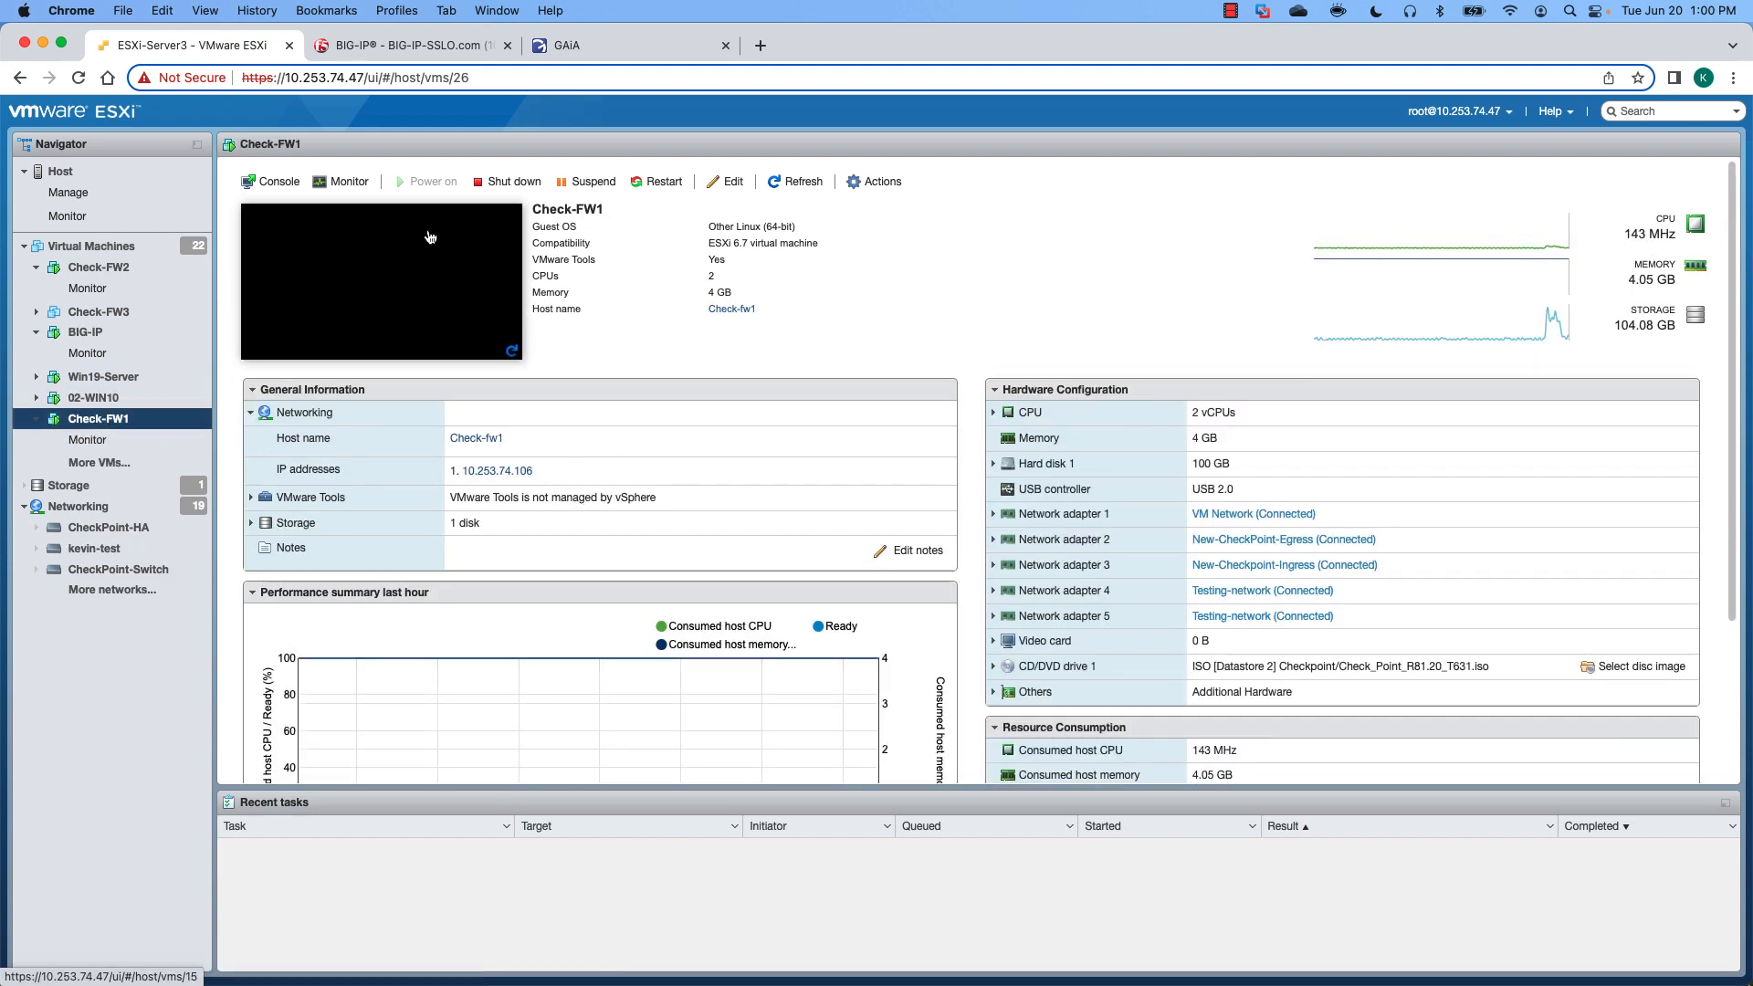
pyautogui.click(729, 189)
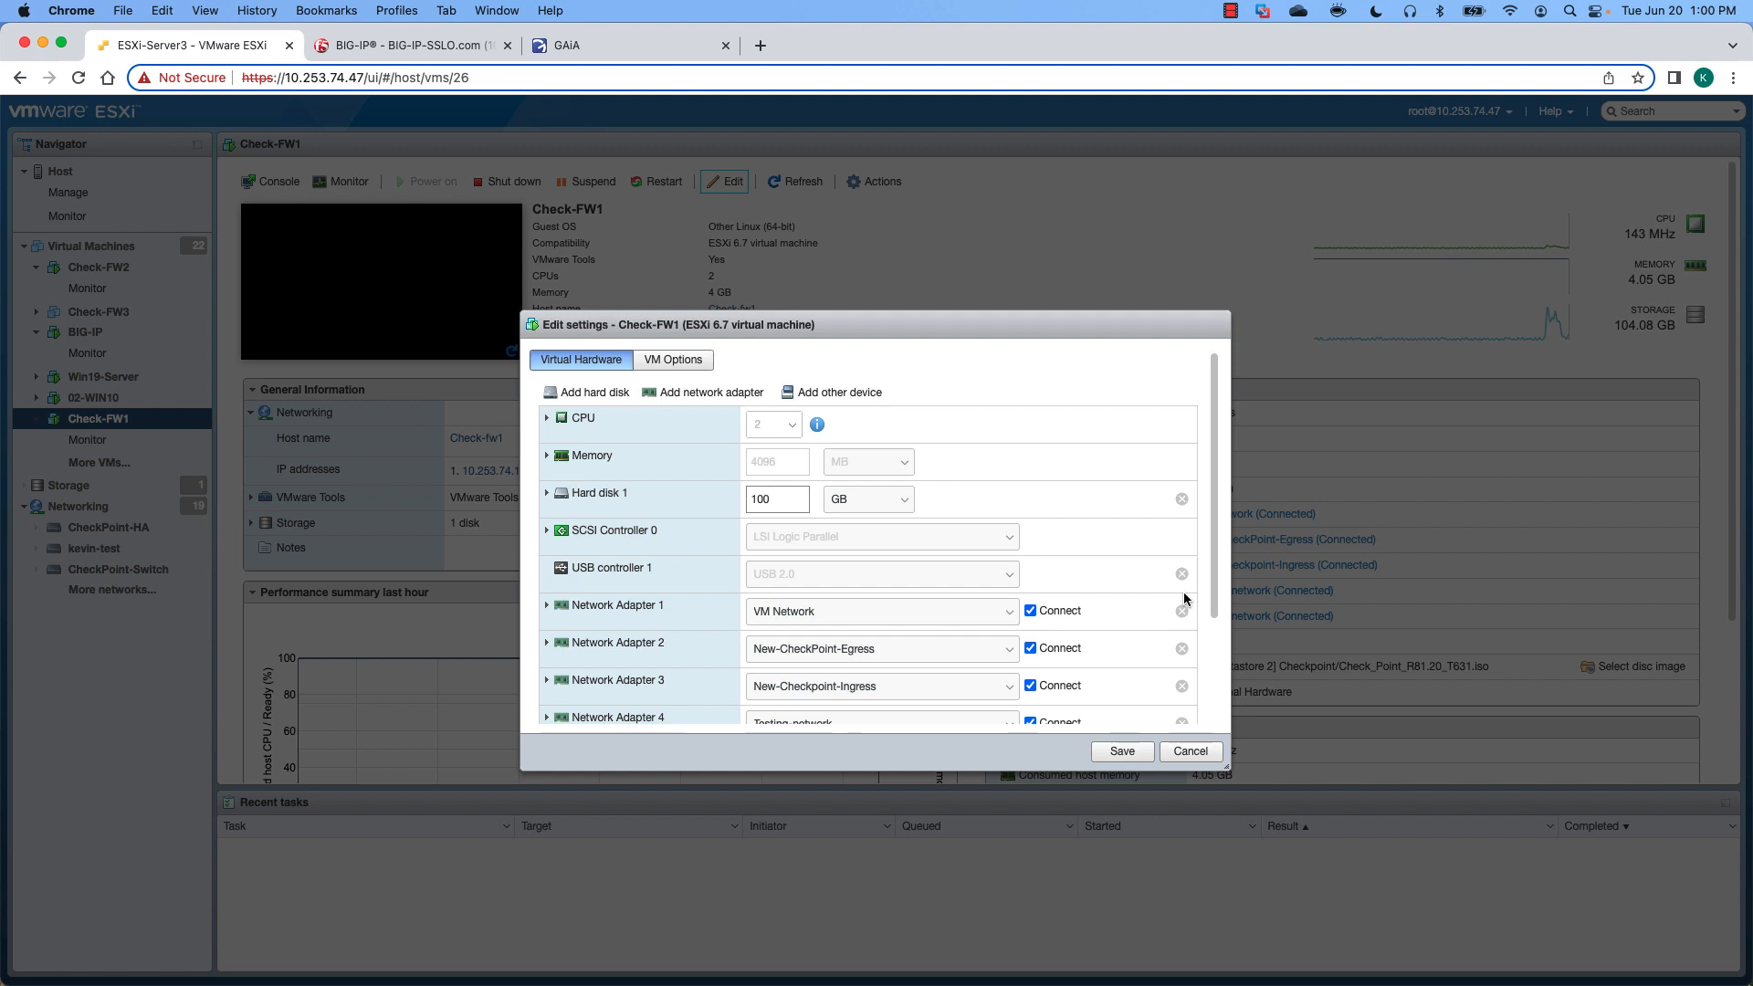
pyautogui.scroll(-1, 1185, 599)
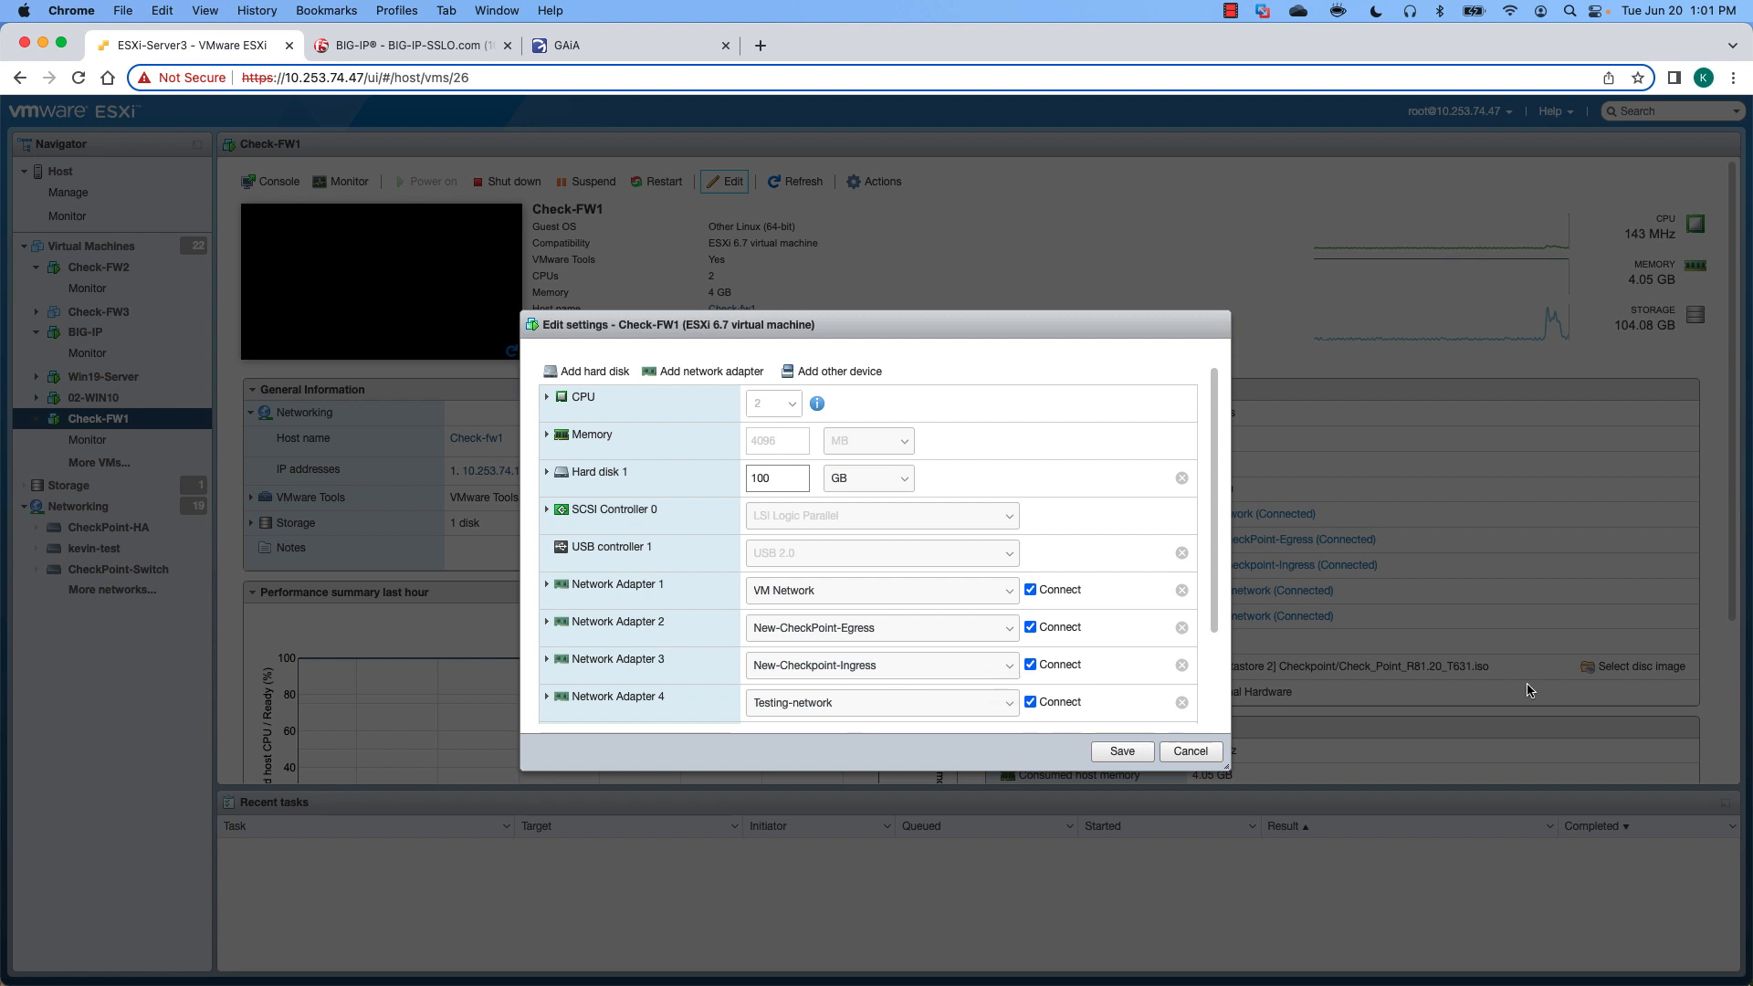
pyautogui.click(1211, 760)
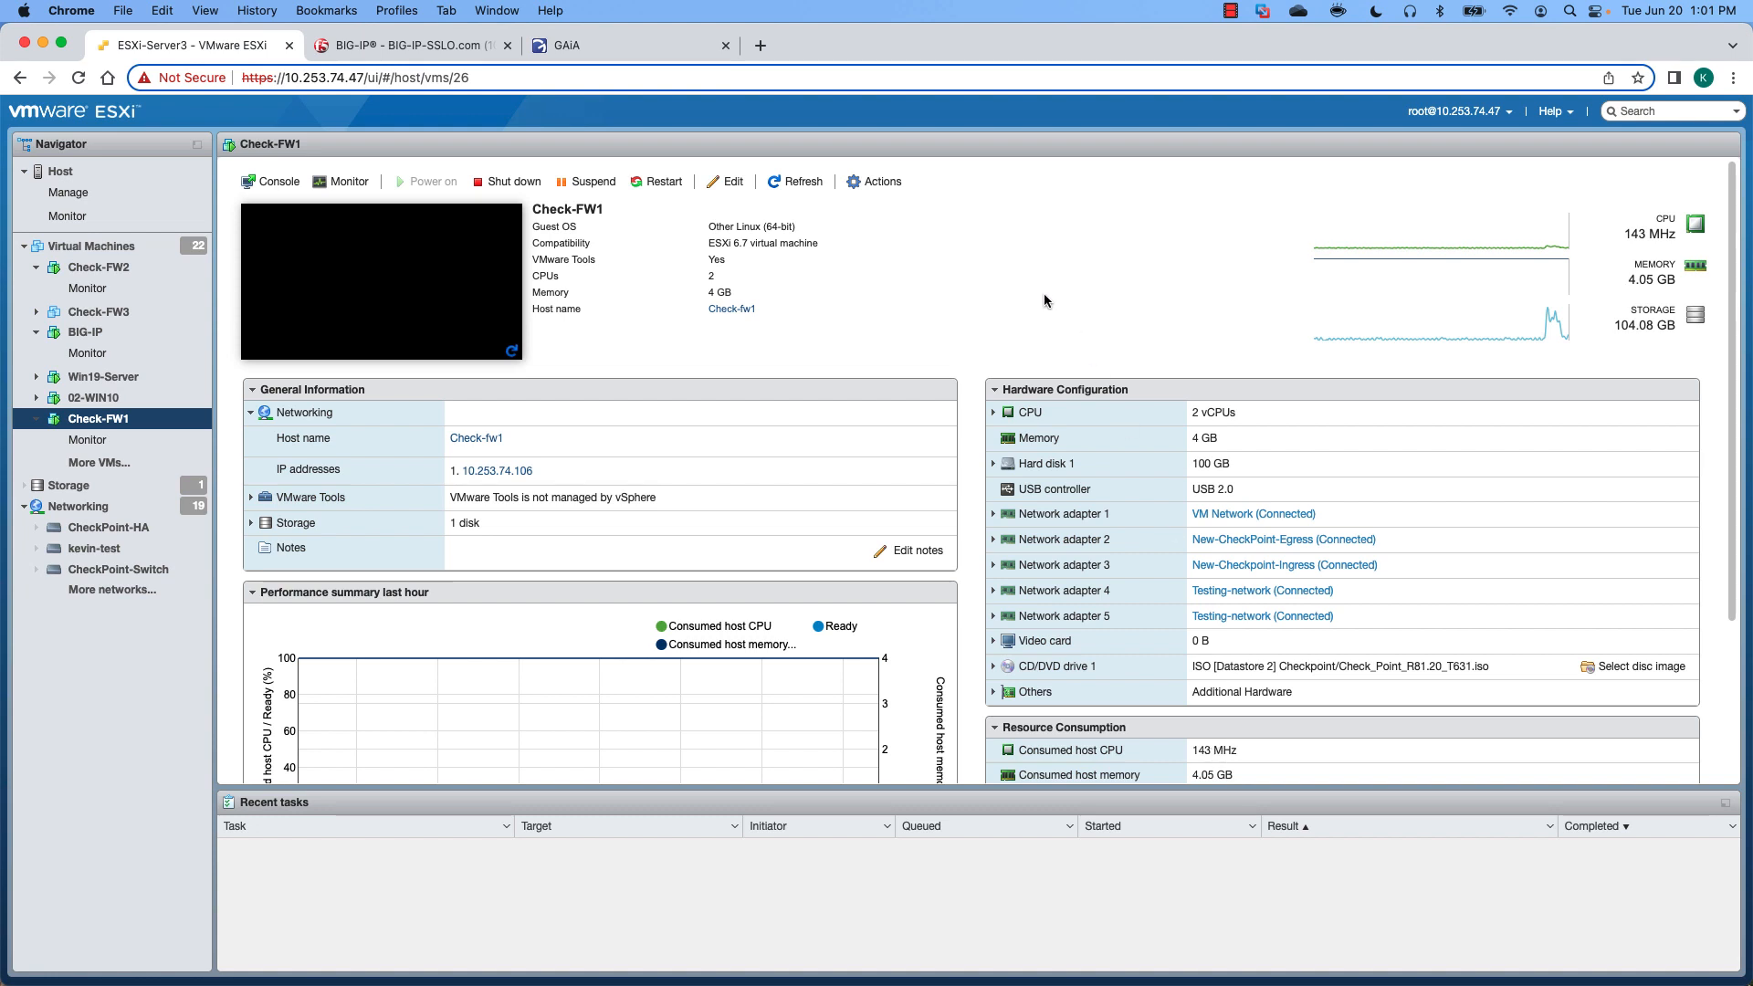
# Switch to the Gaia Portal of Check-fw1 and check the IPv4 configuration of network interface eth1 without changing it.
pyautogui.click(661, 43)
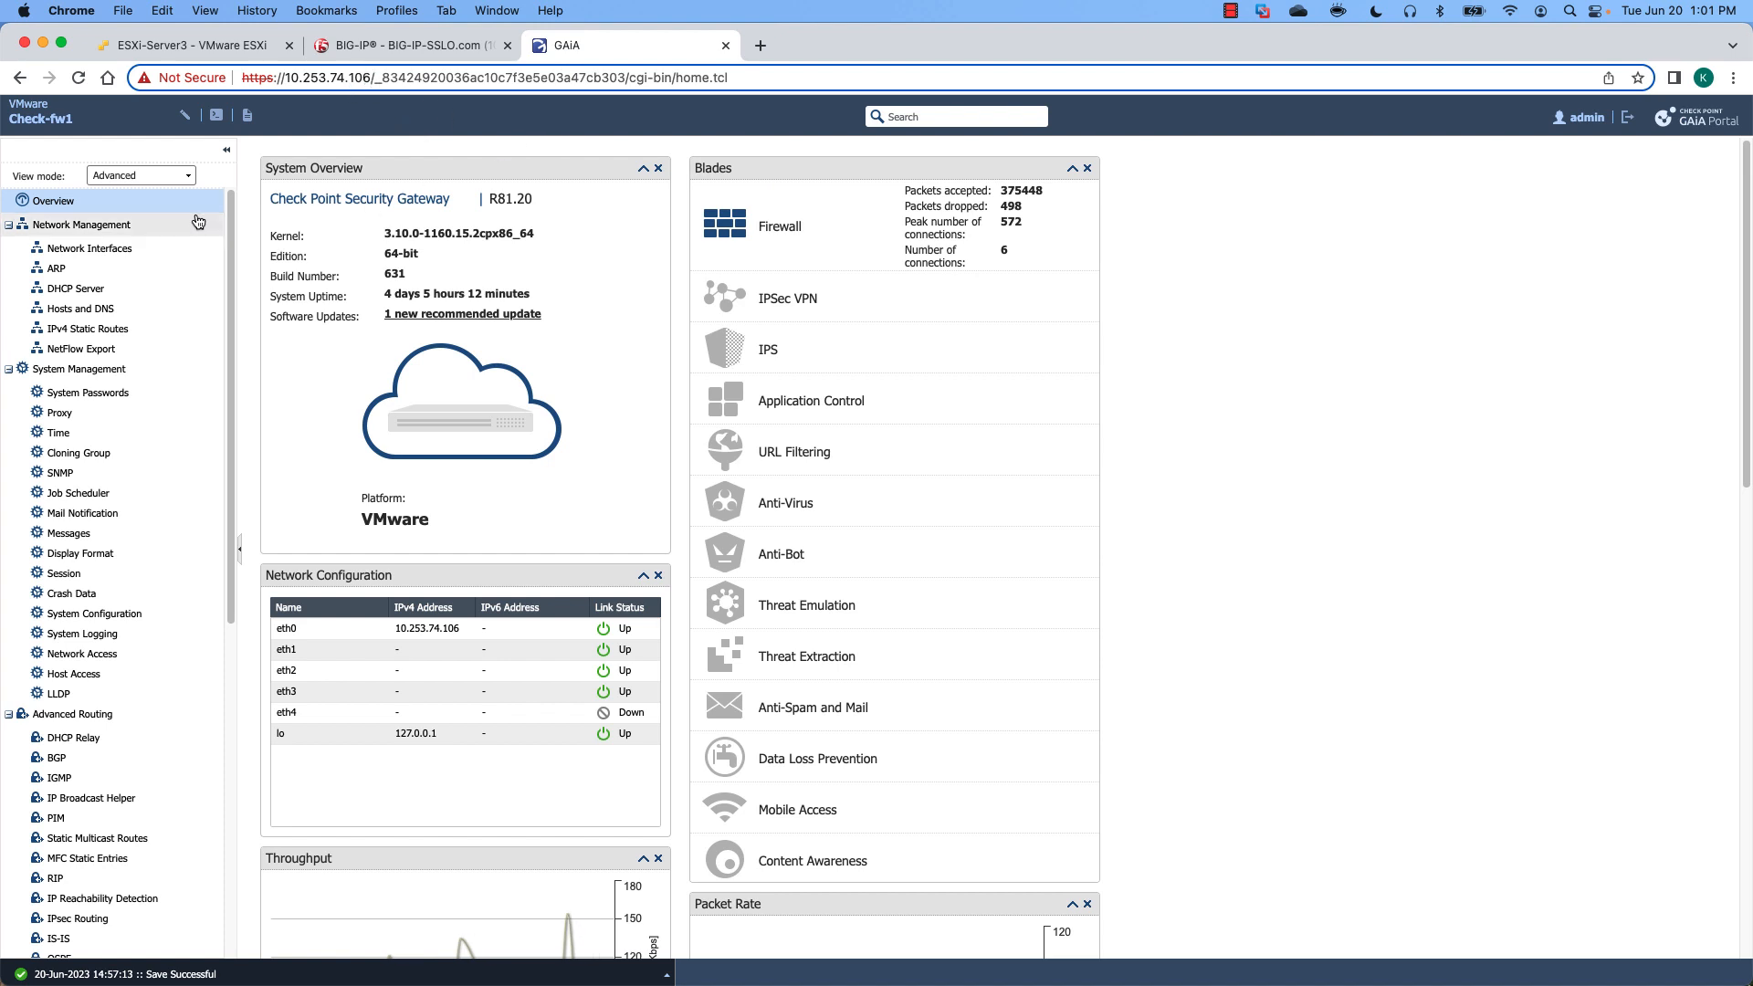
pyautogui.click(112, 254)
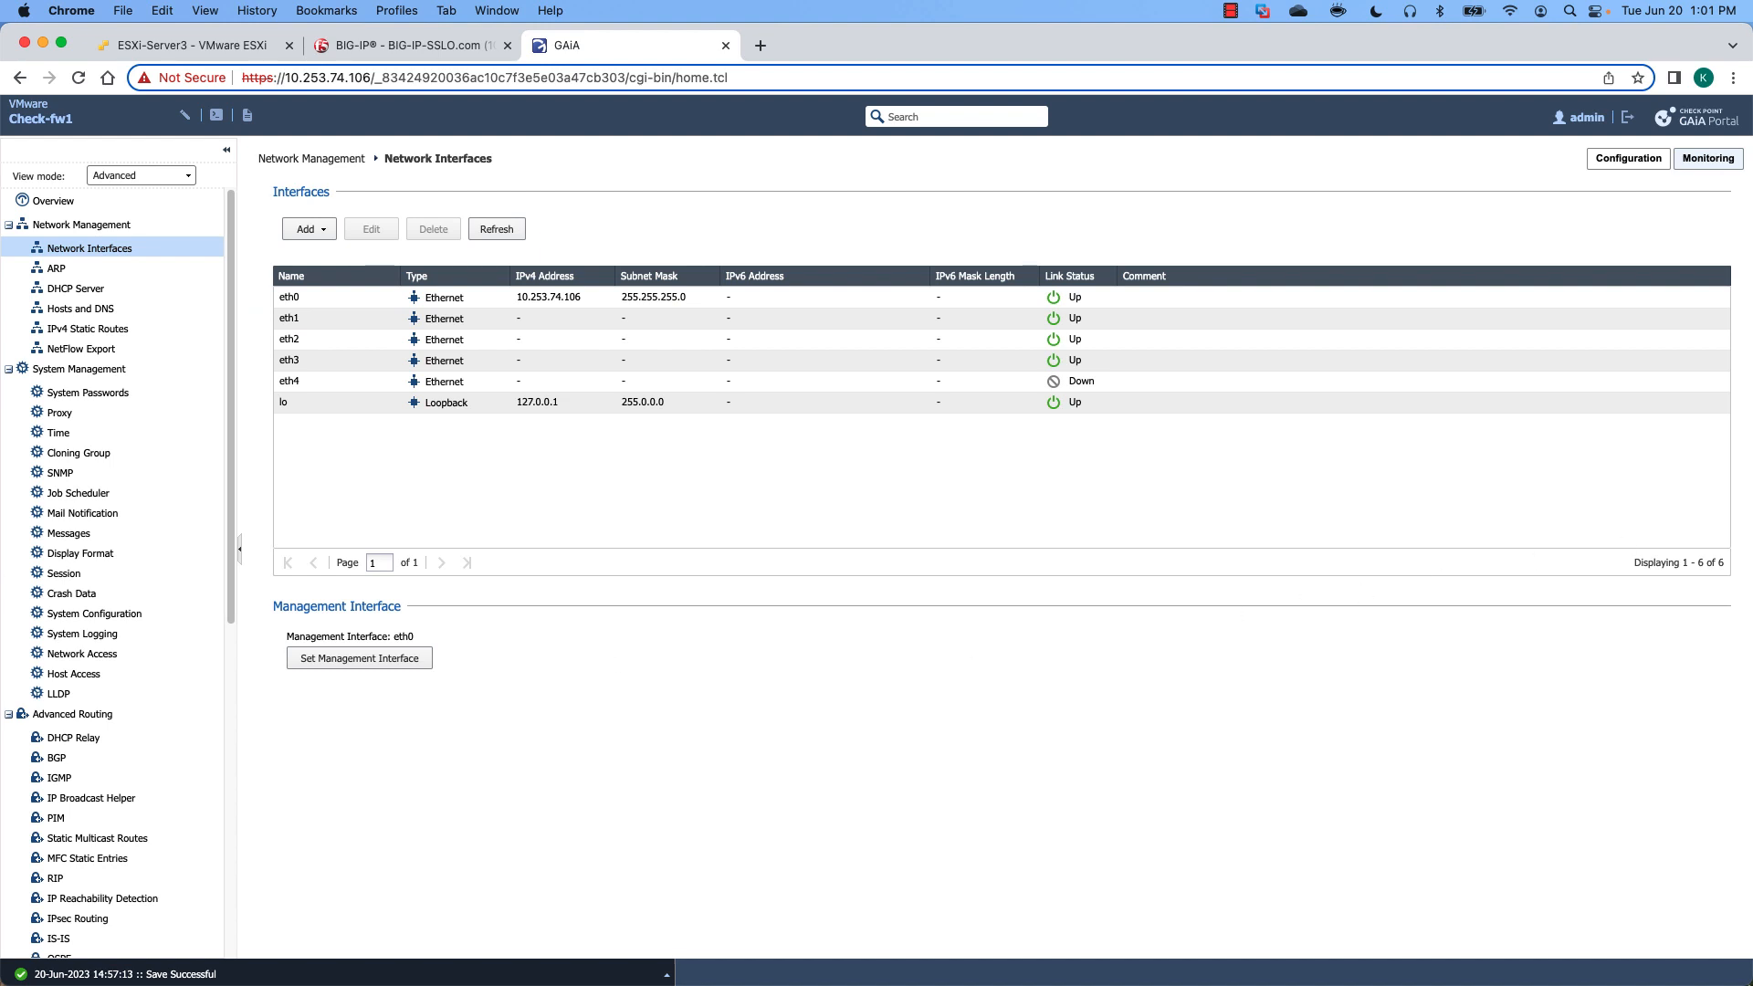
pyautogui.click(338, 316)
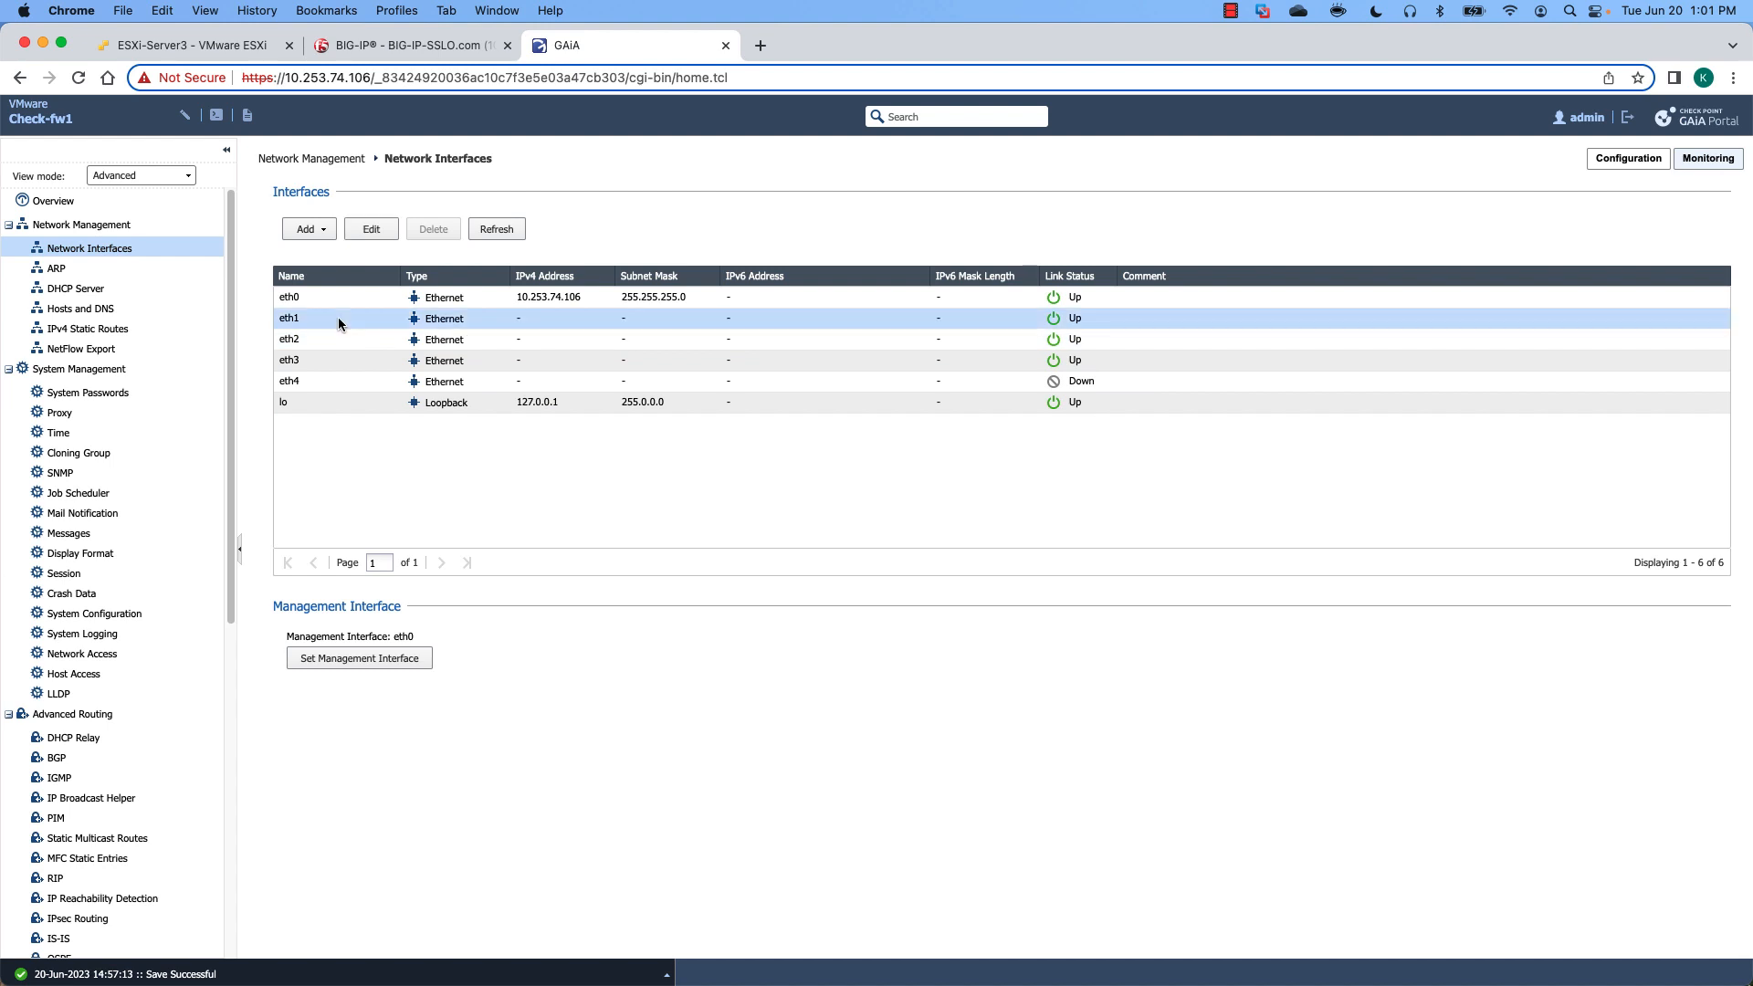
pyautogui.click(365, 229)
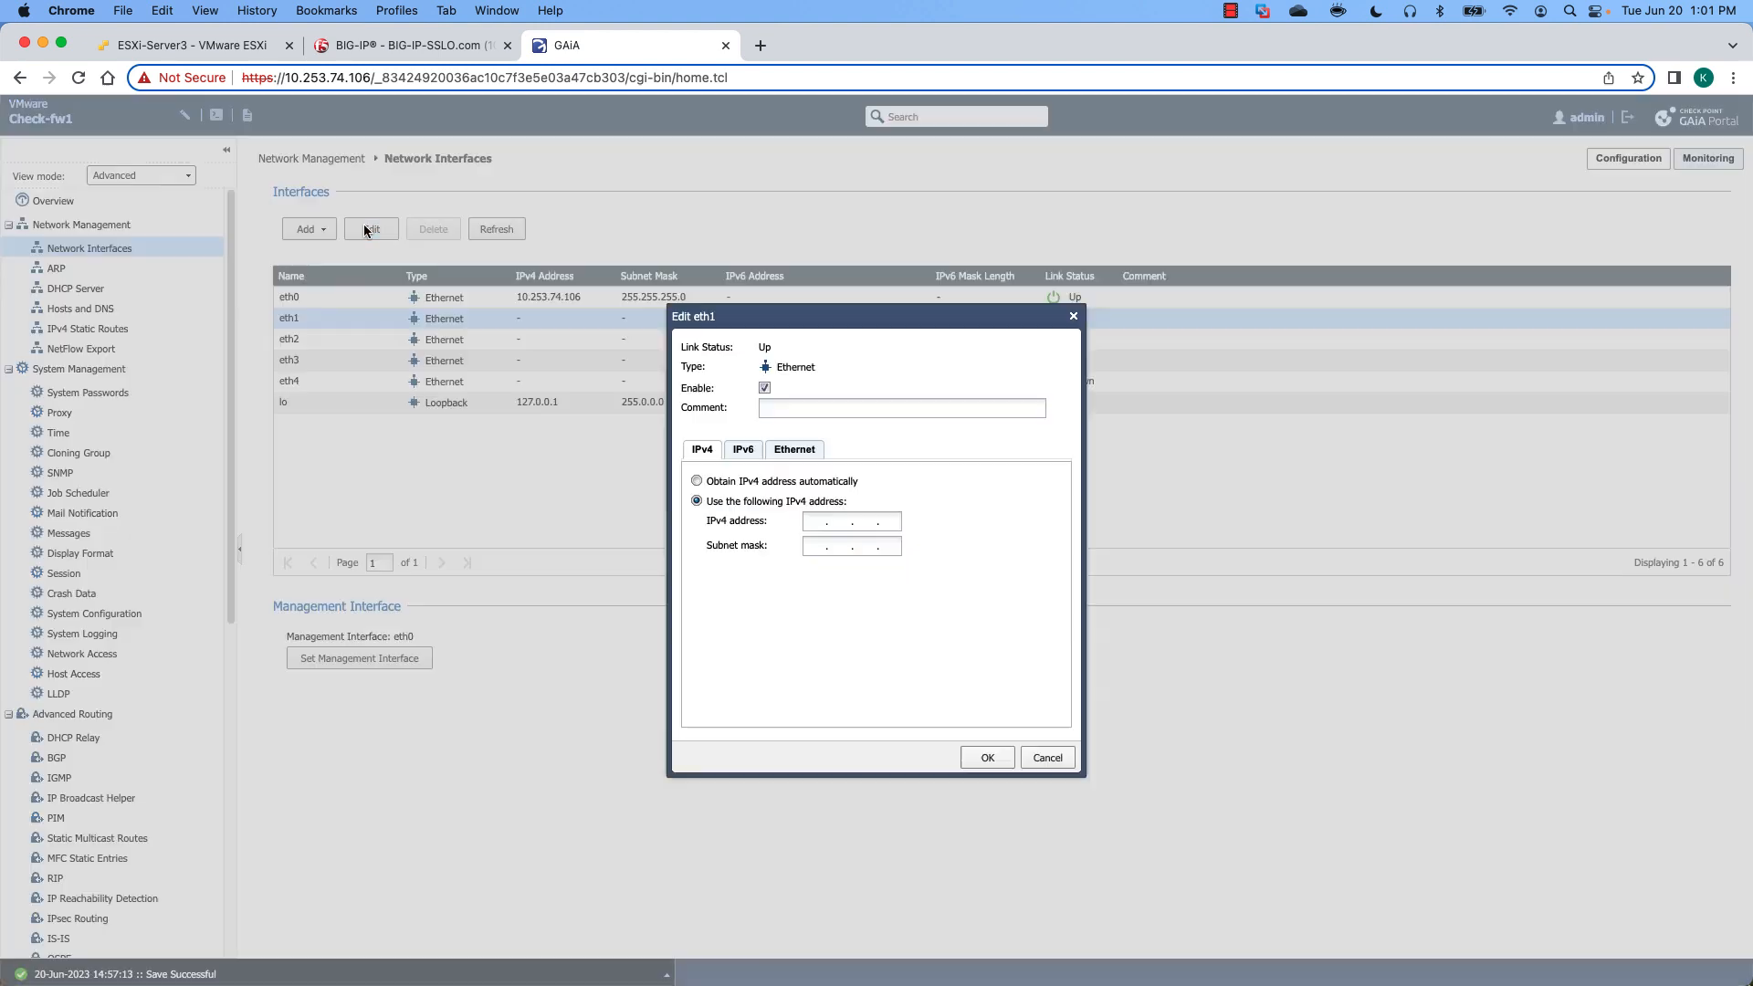
pyautogui.click(693, 501)
pyautogui.click(1045, 758)
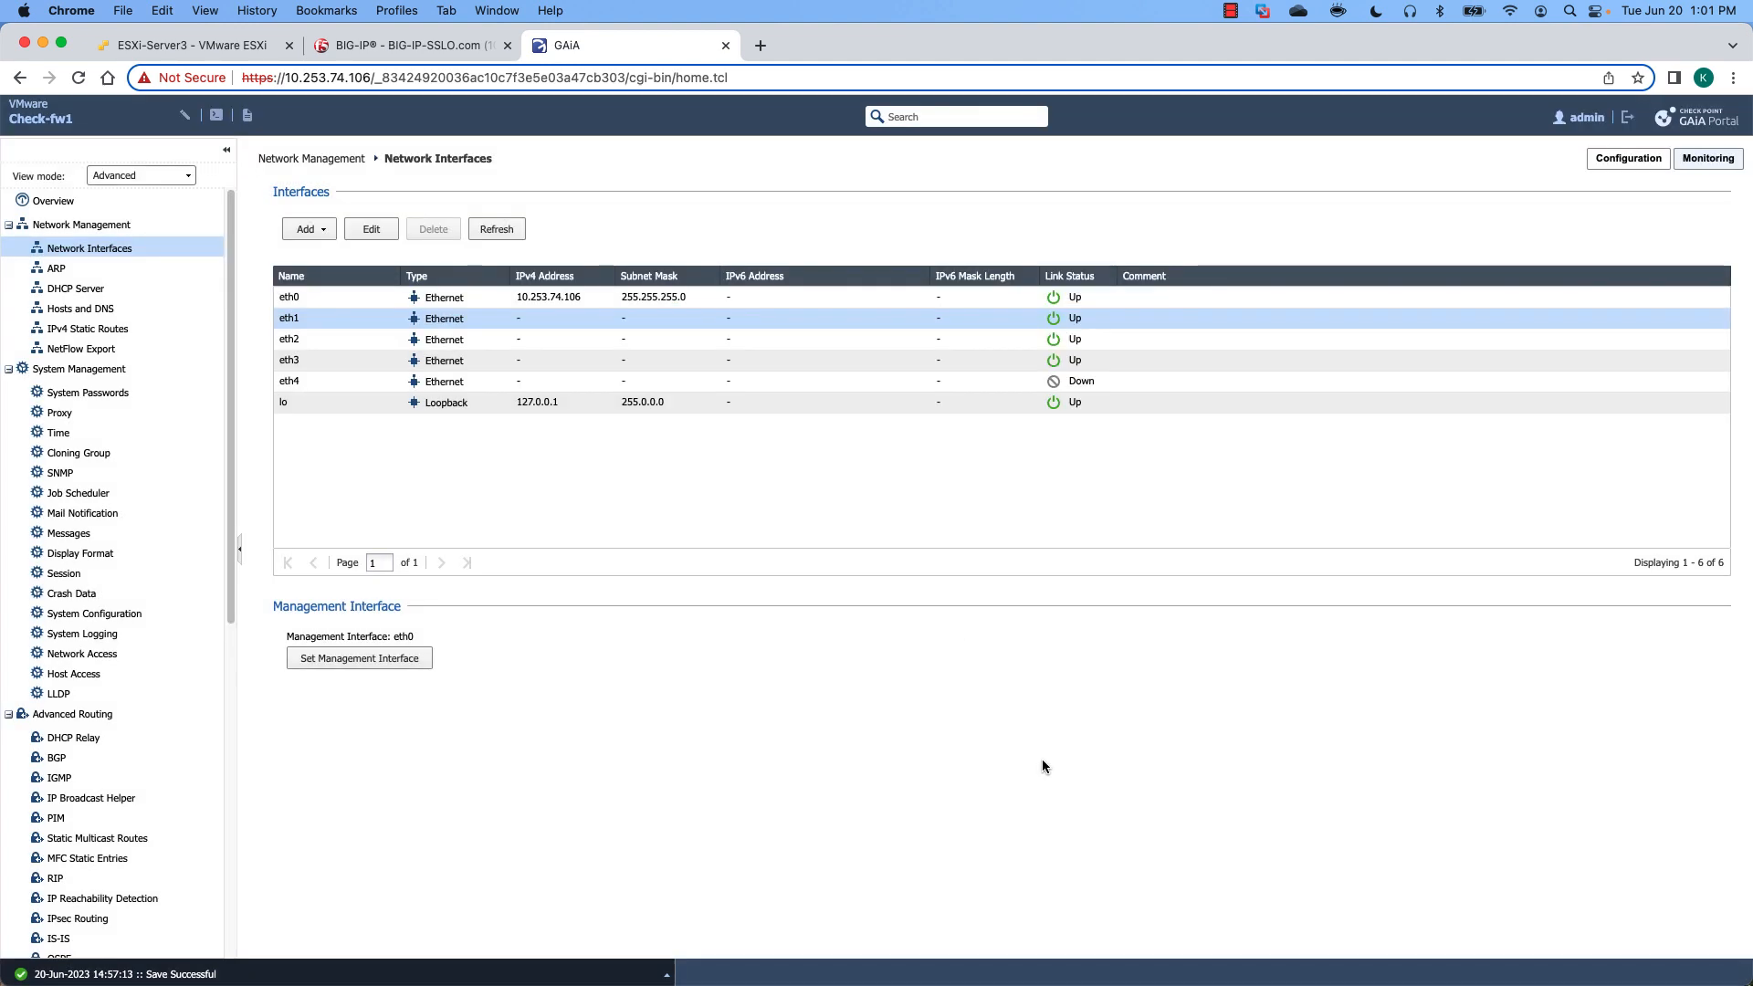
# Check the IPv4 configuration of network interface eth2 and close it without changes.
pyautogui.click(359, 342)
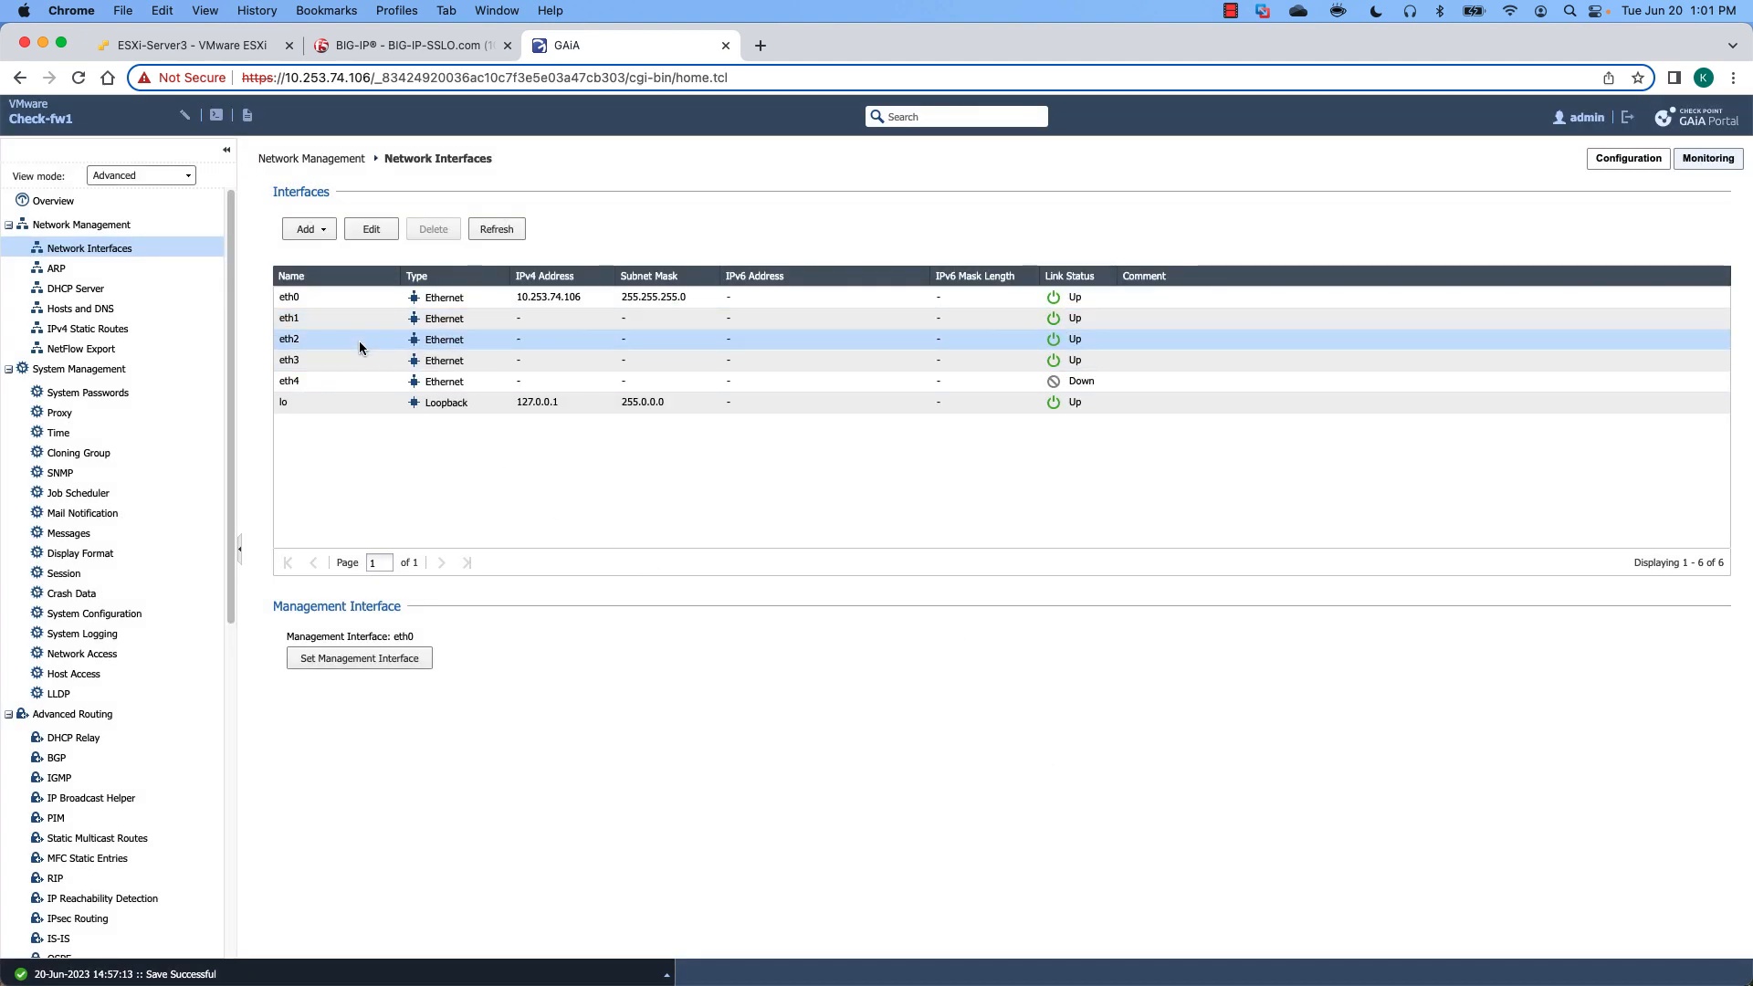
pyautogui.doubleClick(358, 341)
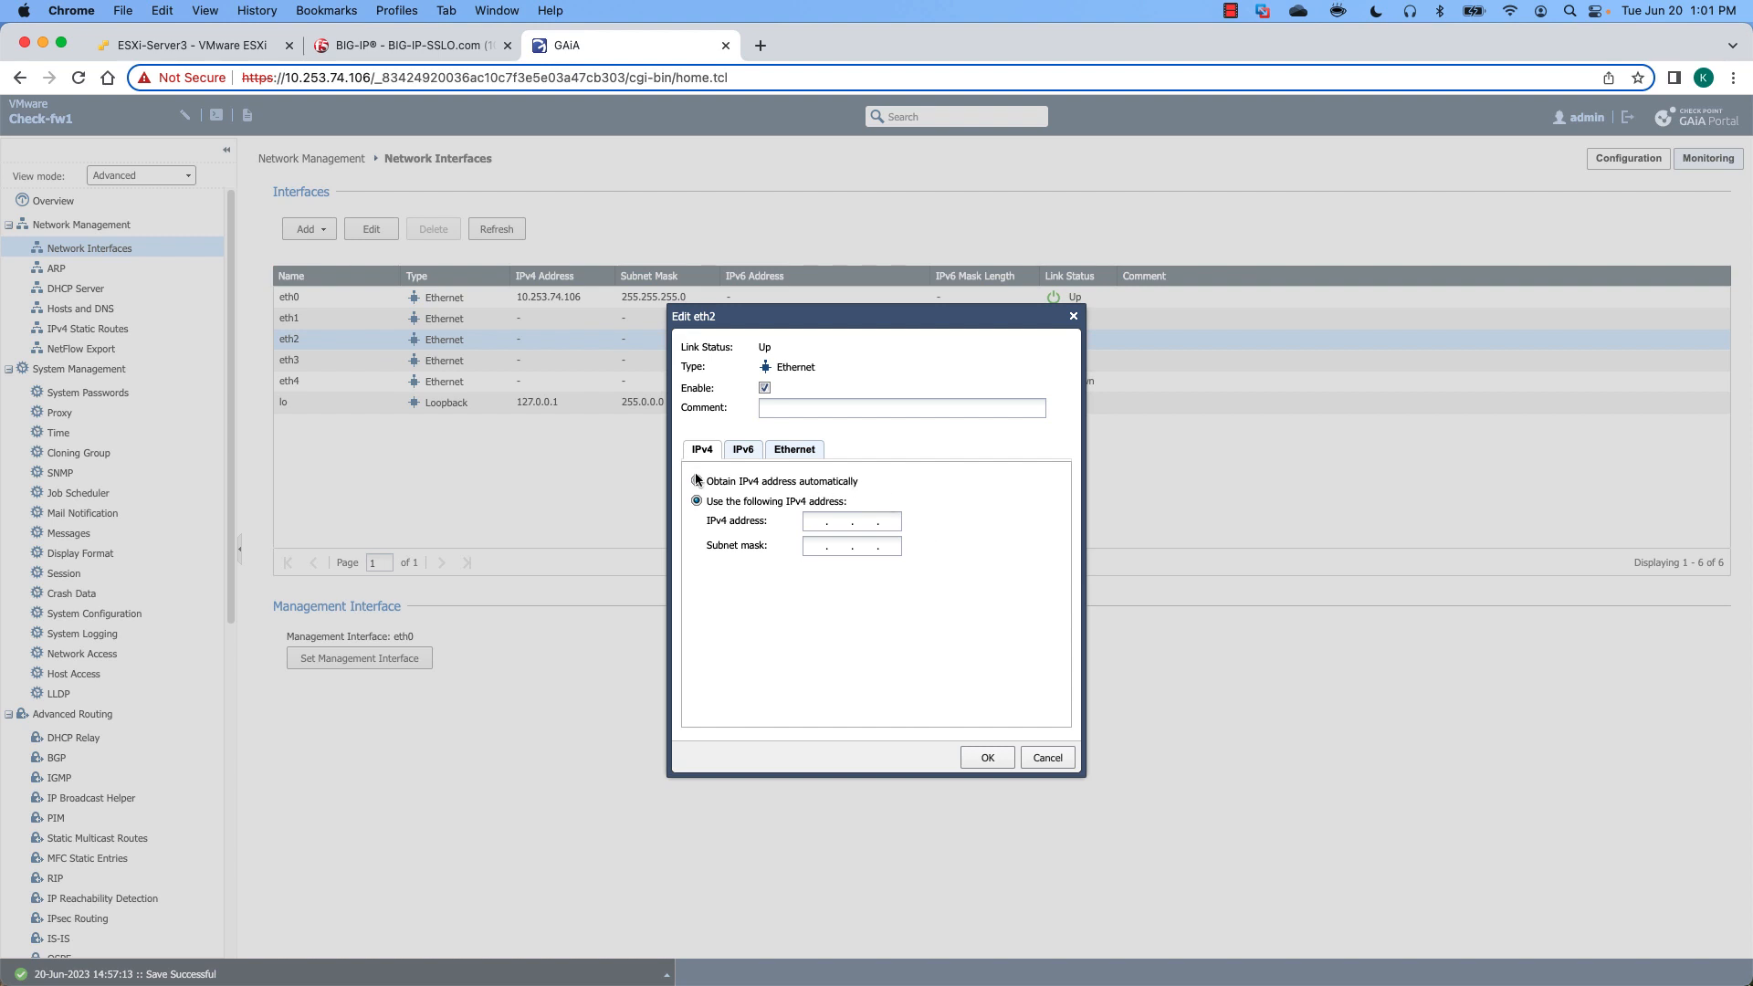
pyautogui.click(1047, 758)
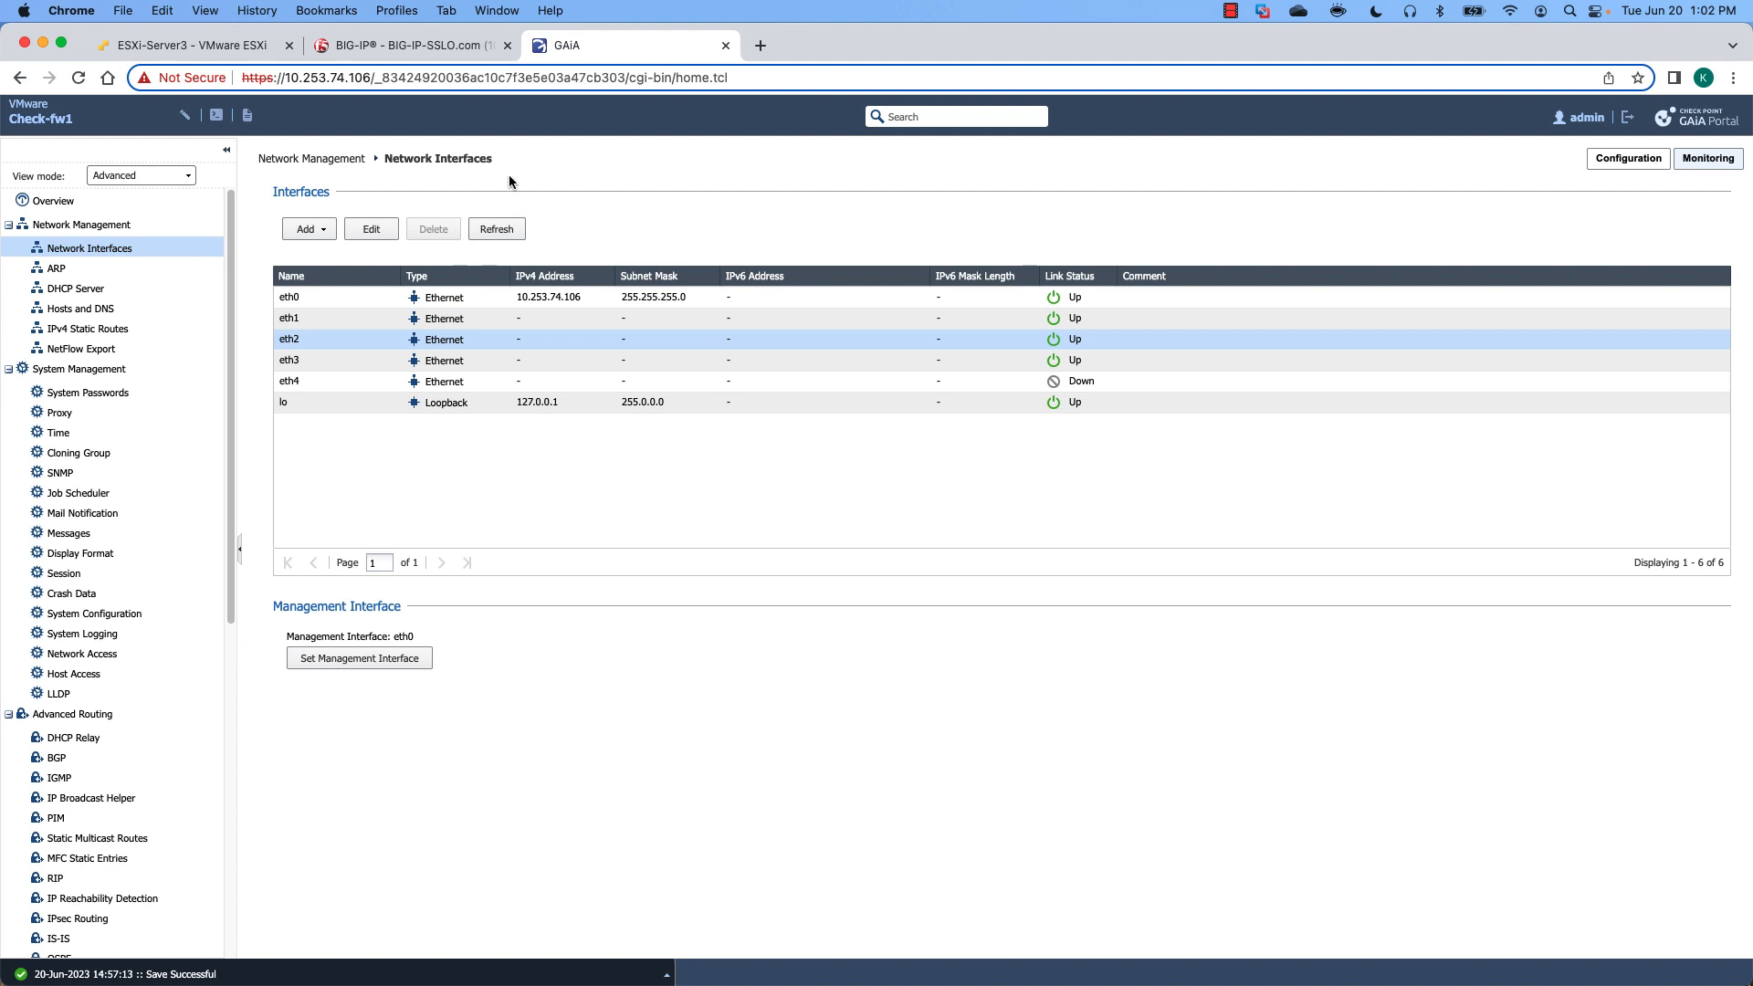
# Add a bridge interface with bridge group 10 and eth1 and eth2 as its chosen interfaces.
pyautogui.click(307, 229)
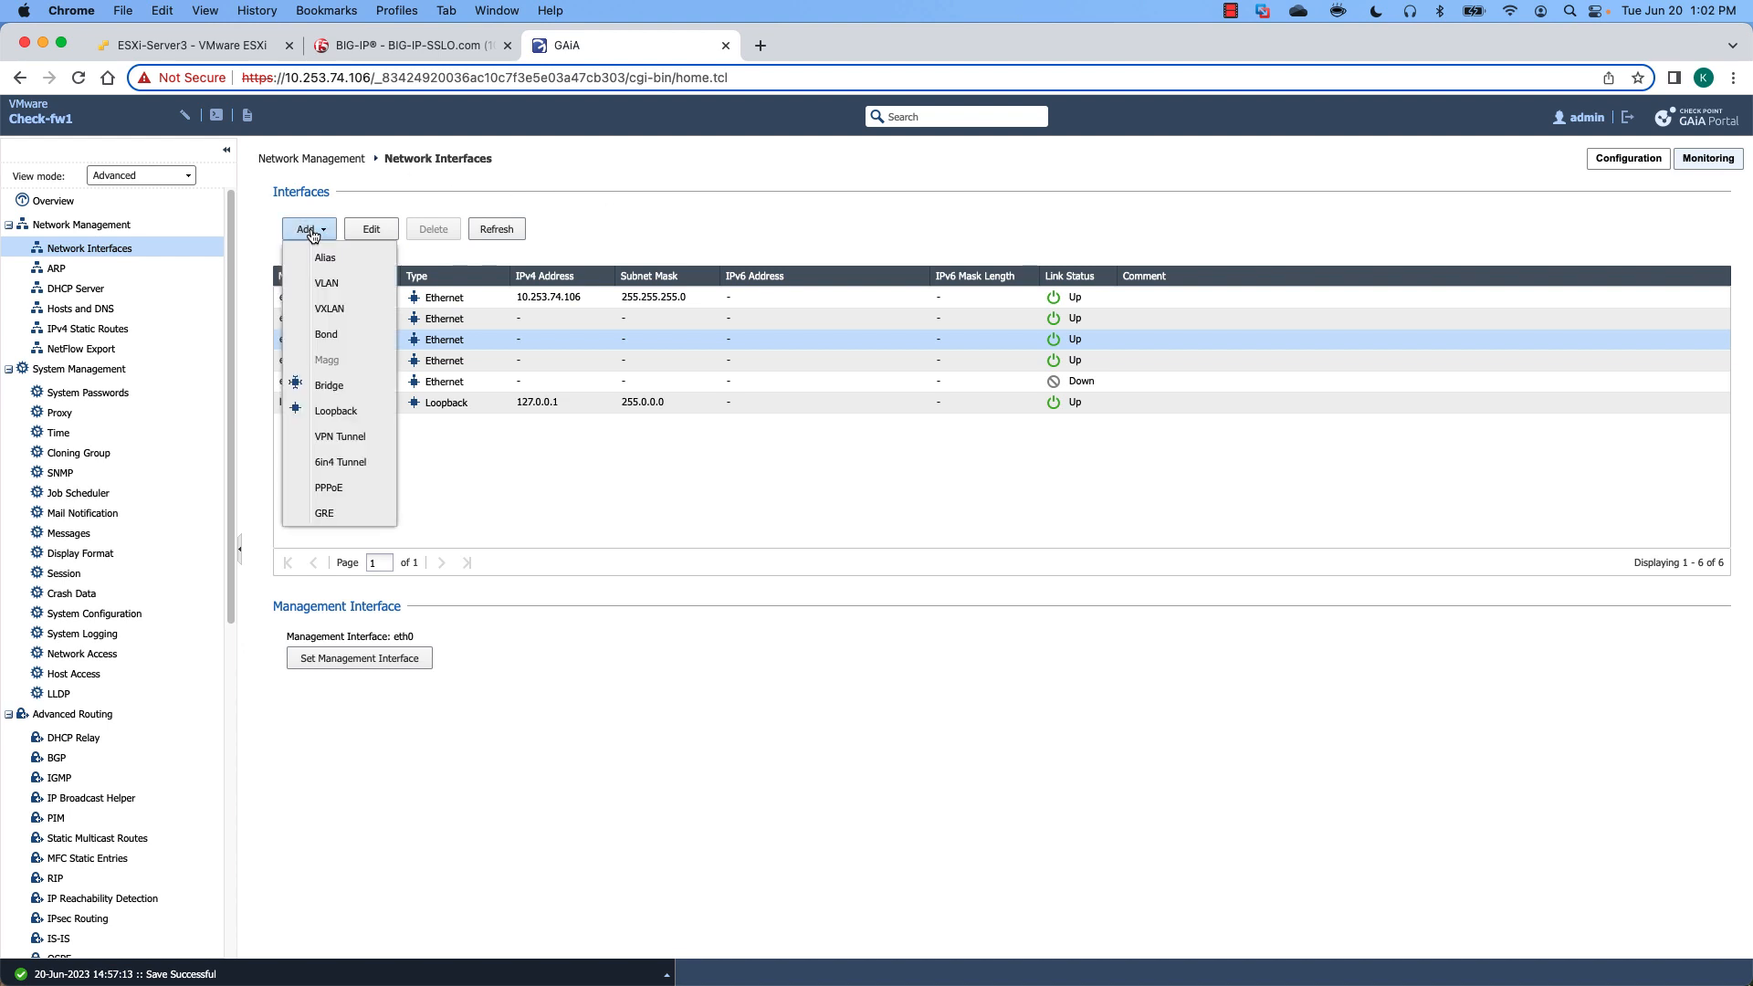
pyautogui.click(321, 385)
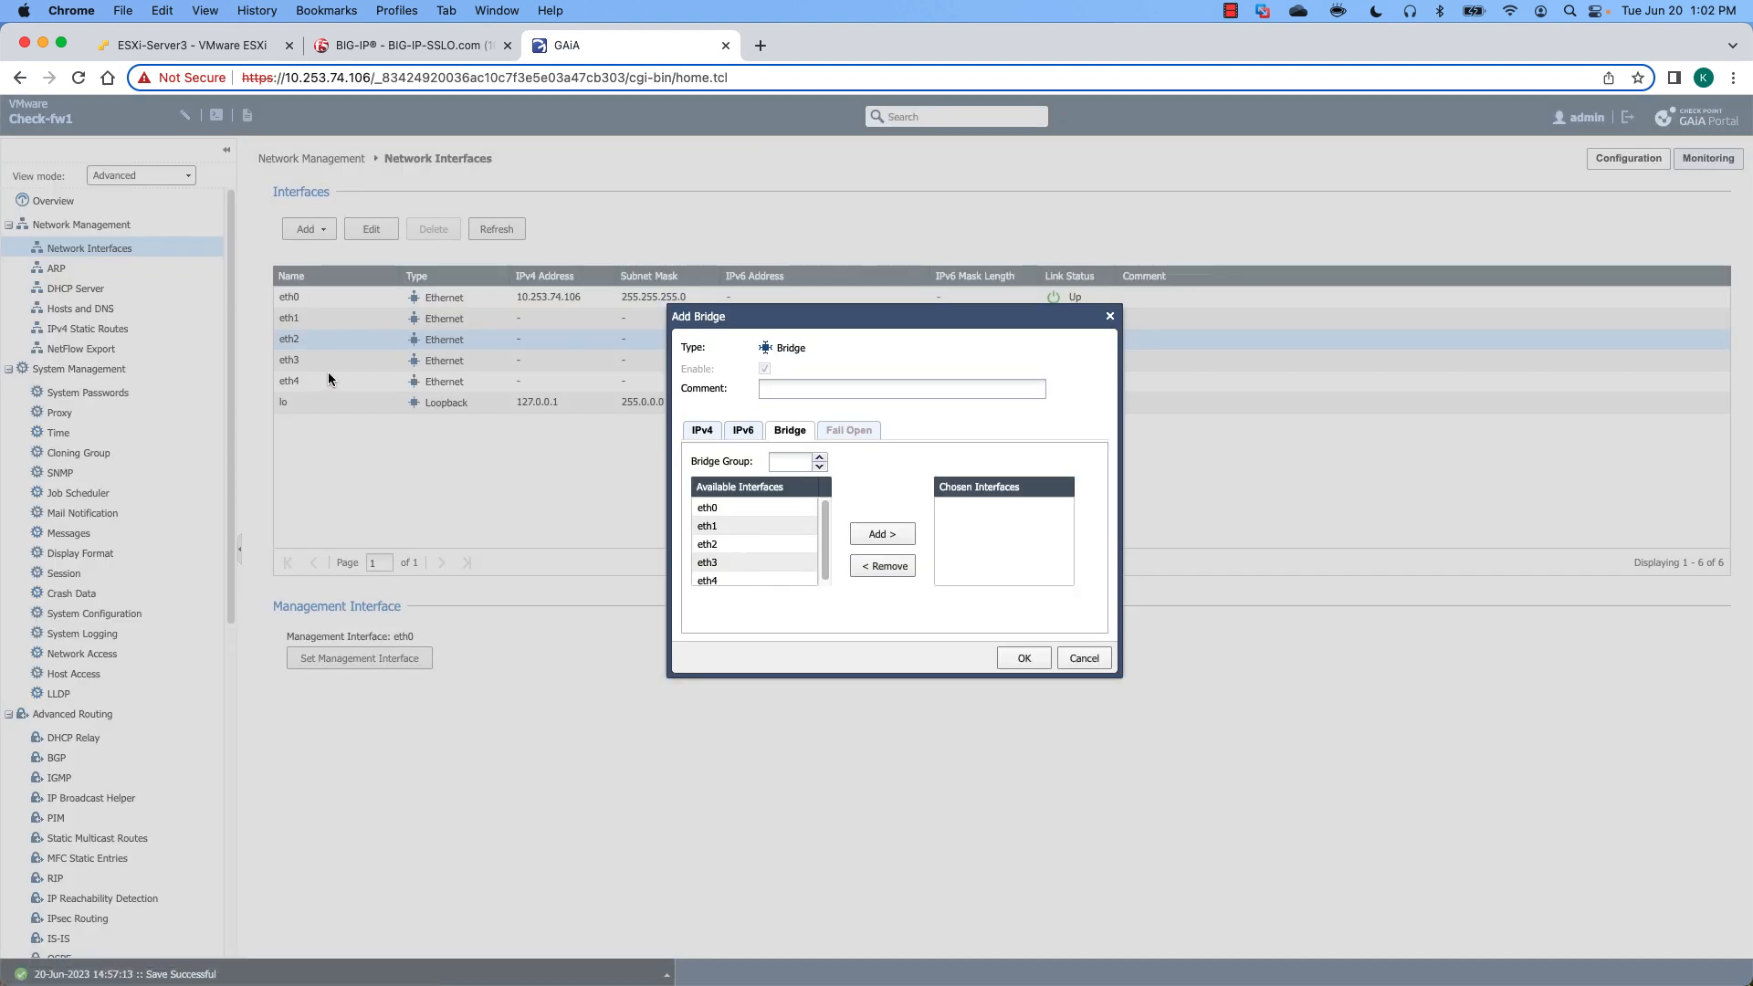
pyautogui.click(821, 458)
pyautogui.click(821, 458)
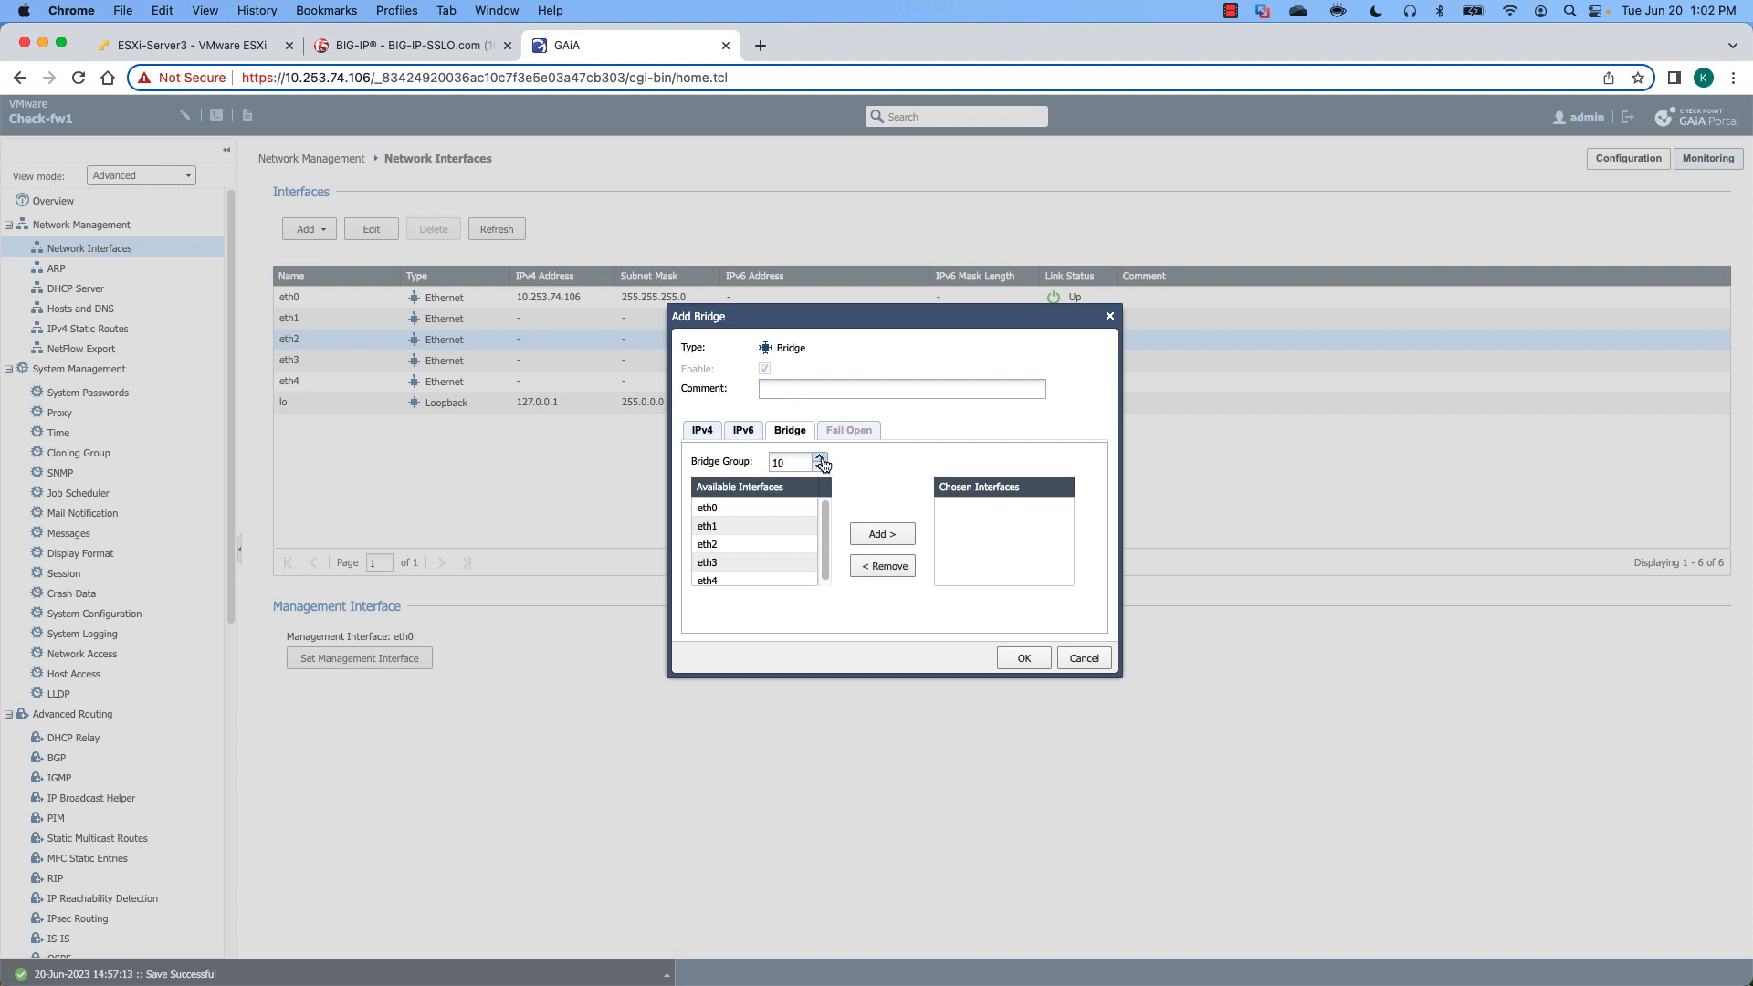
pyautogui.click(728, 526)
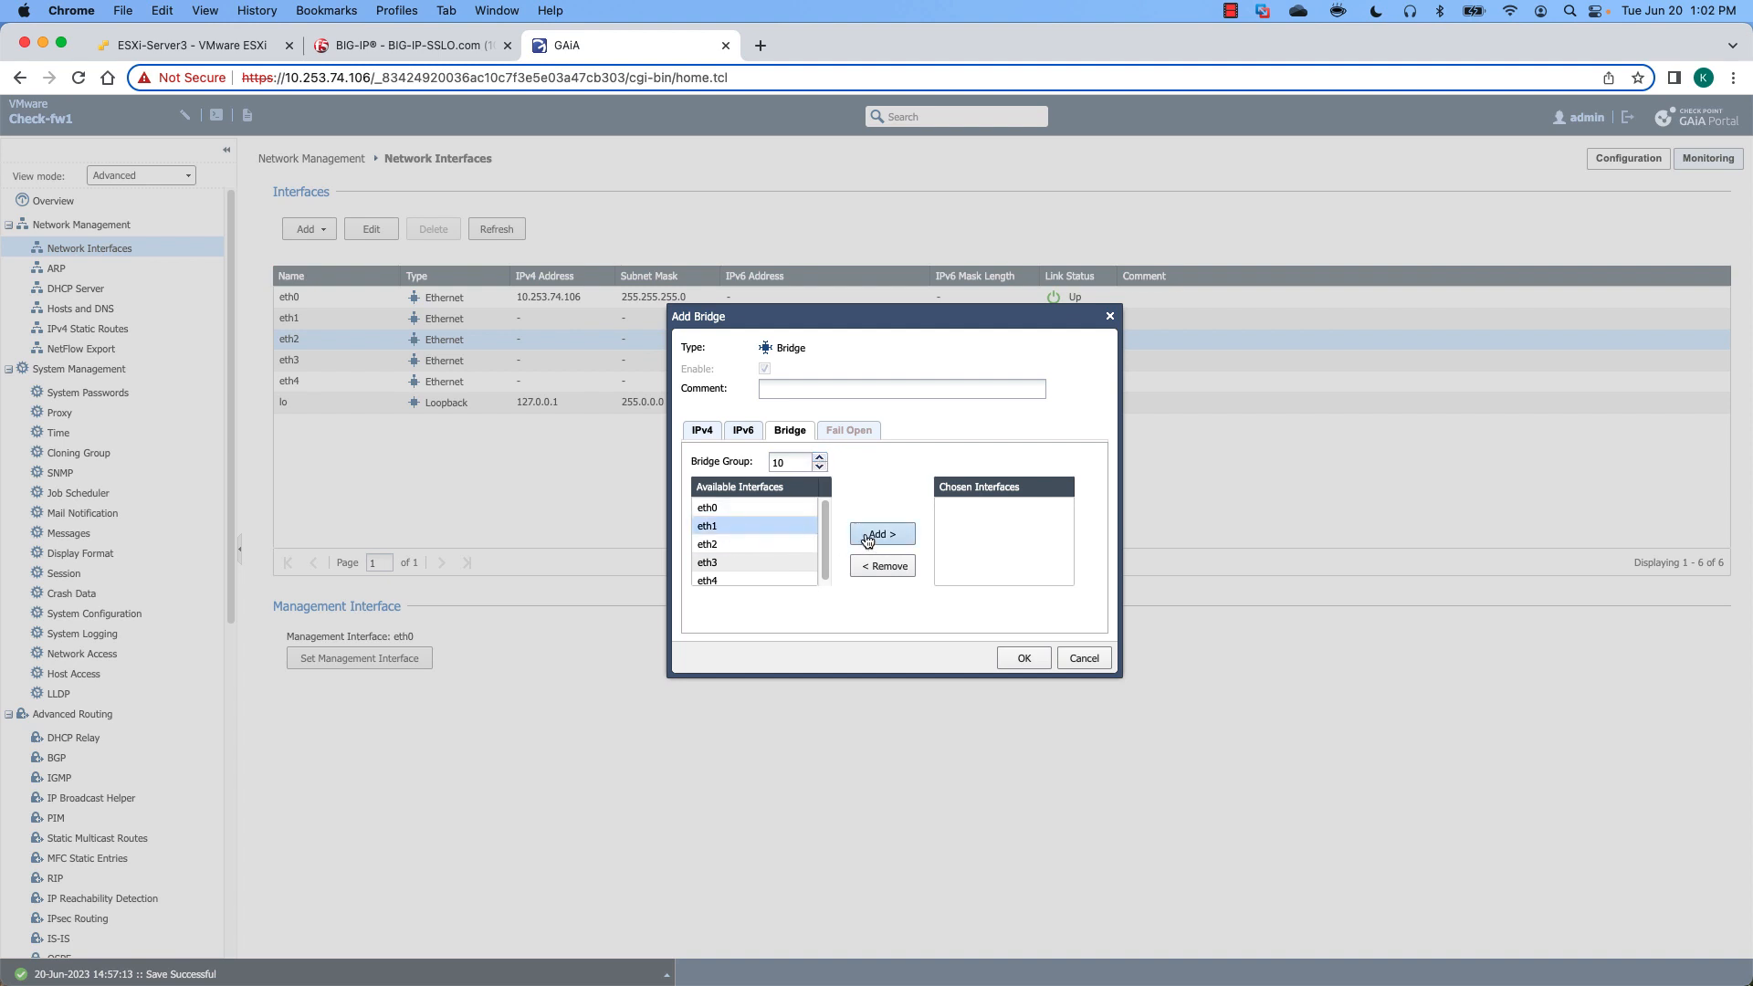
pyautogui.click(868, 539)
pyautogui.click(734, 528)
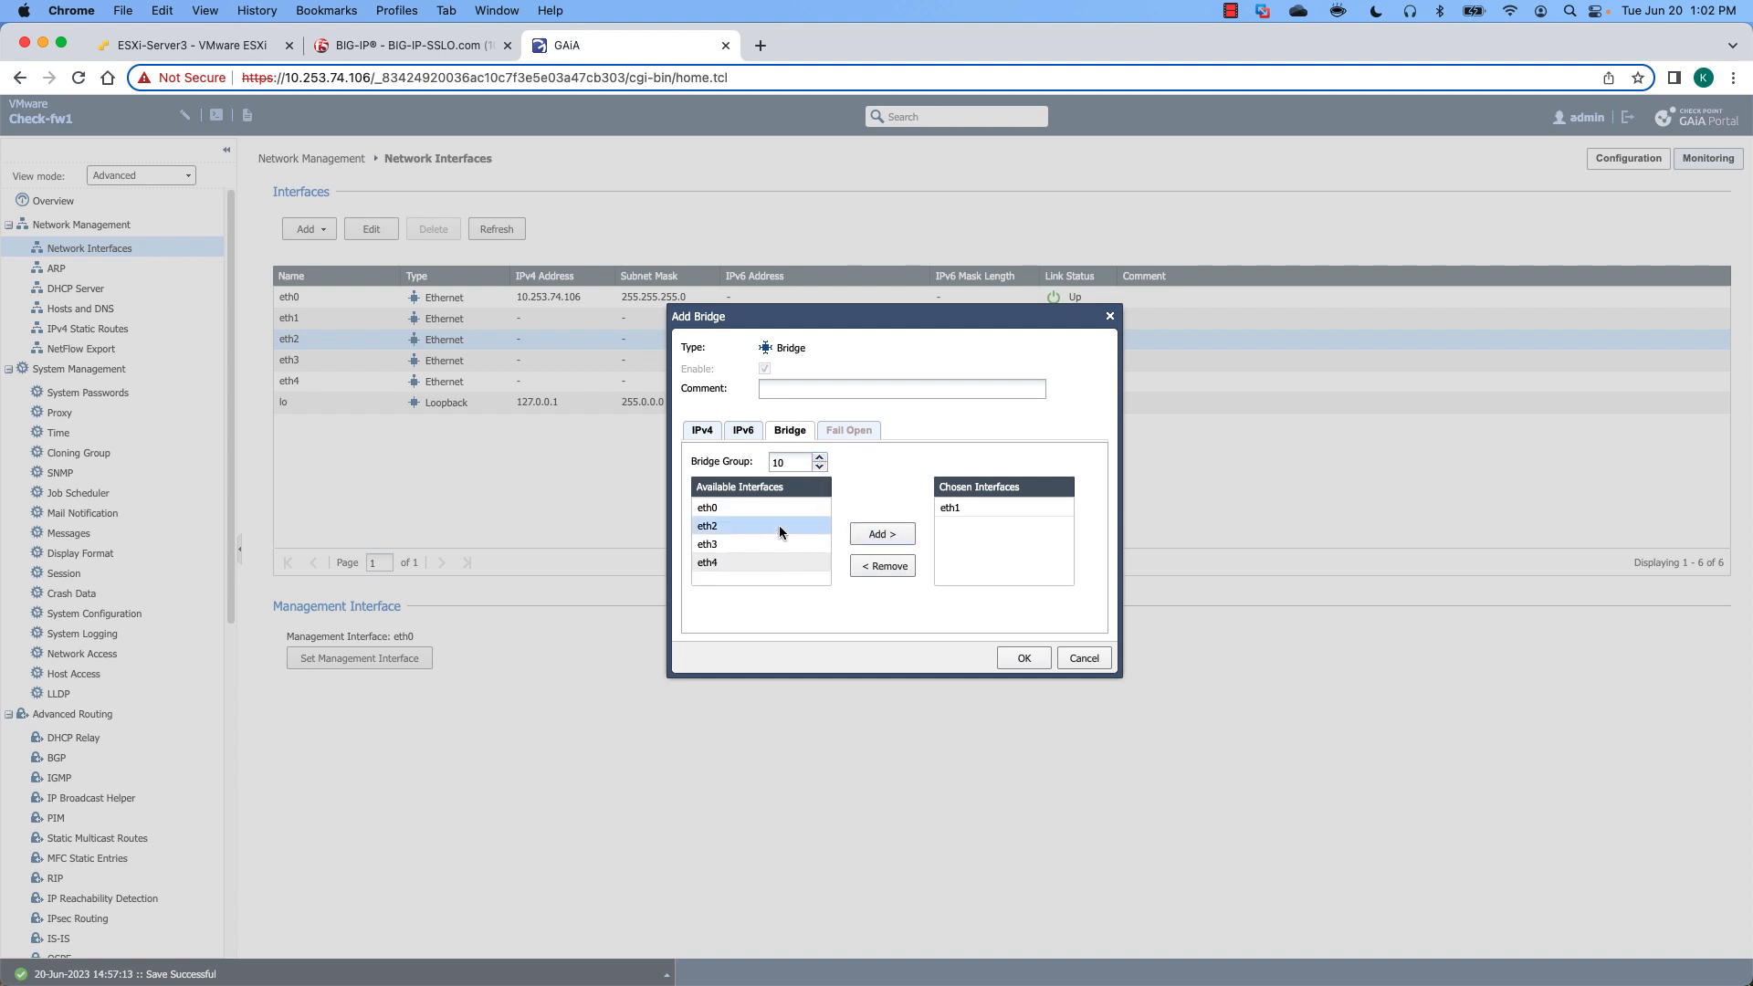
pyautogui.click(872, 537)
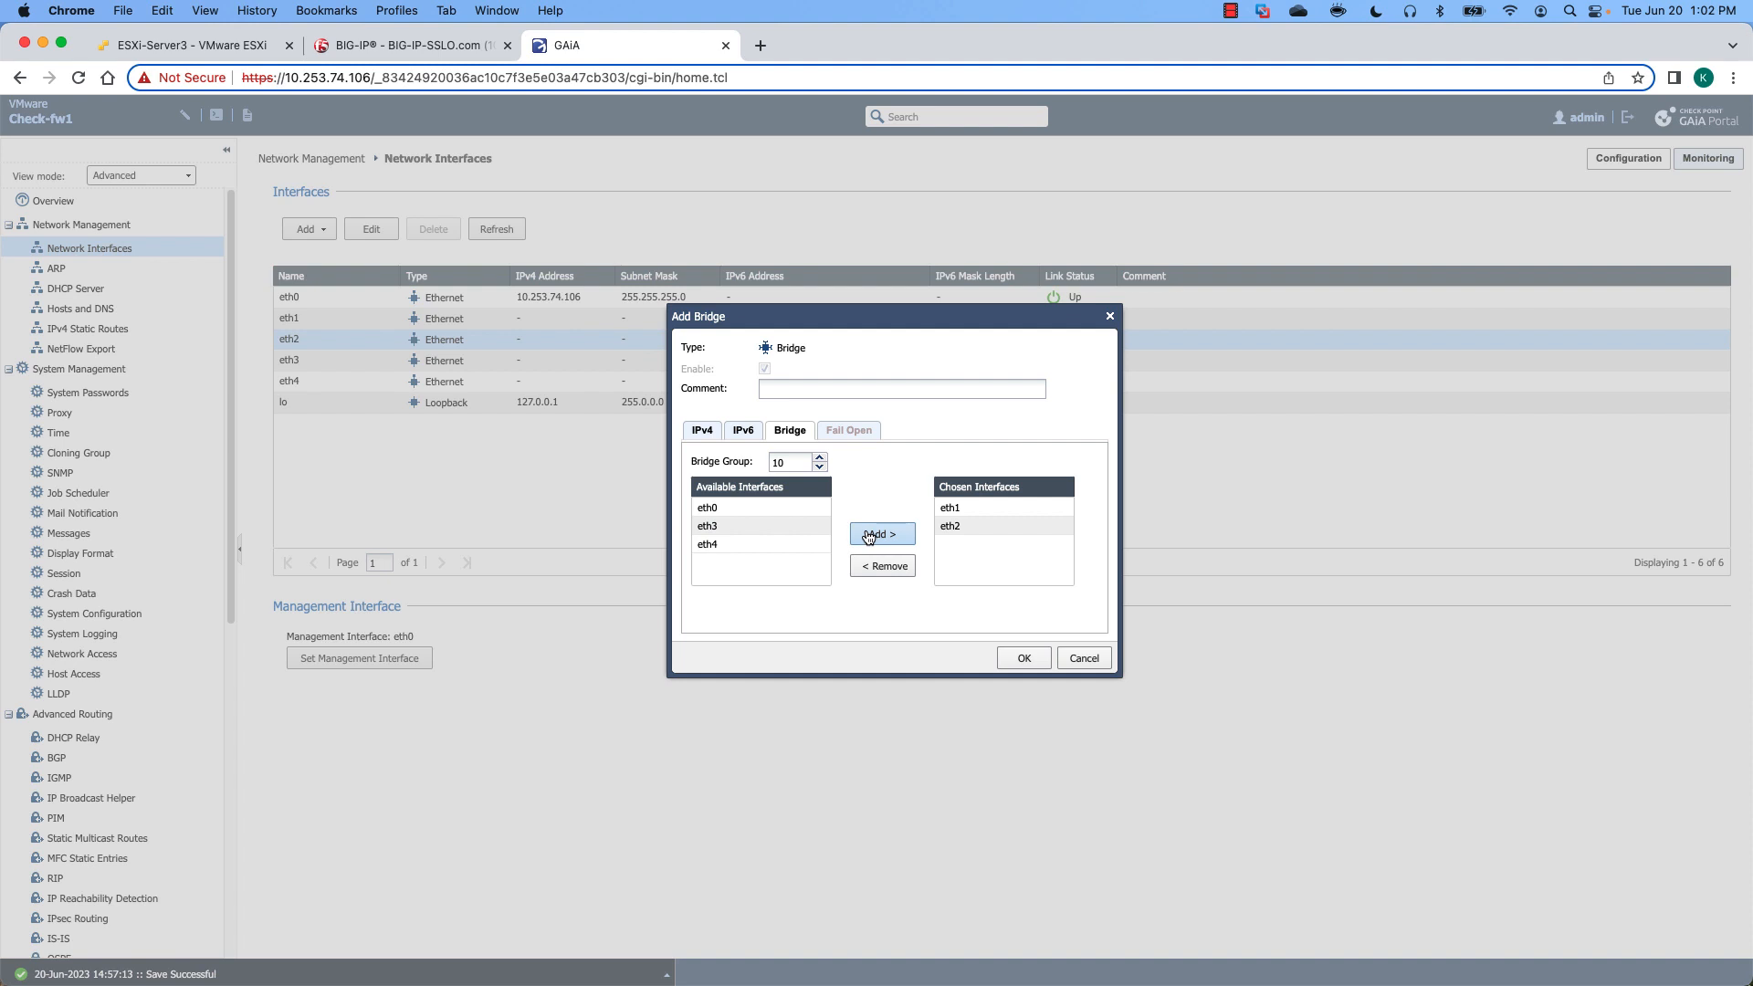
pyautogui.click(1030, 657)
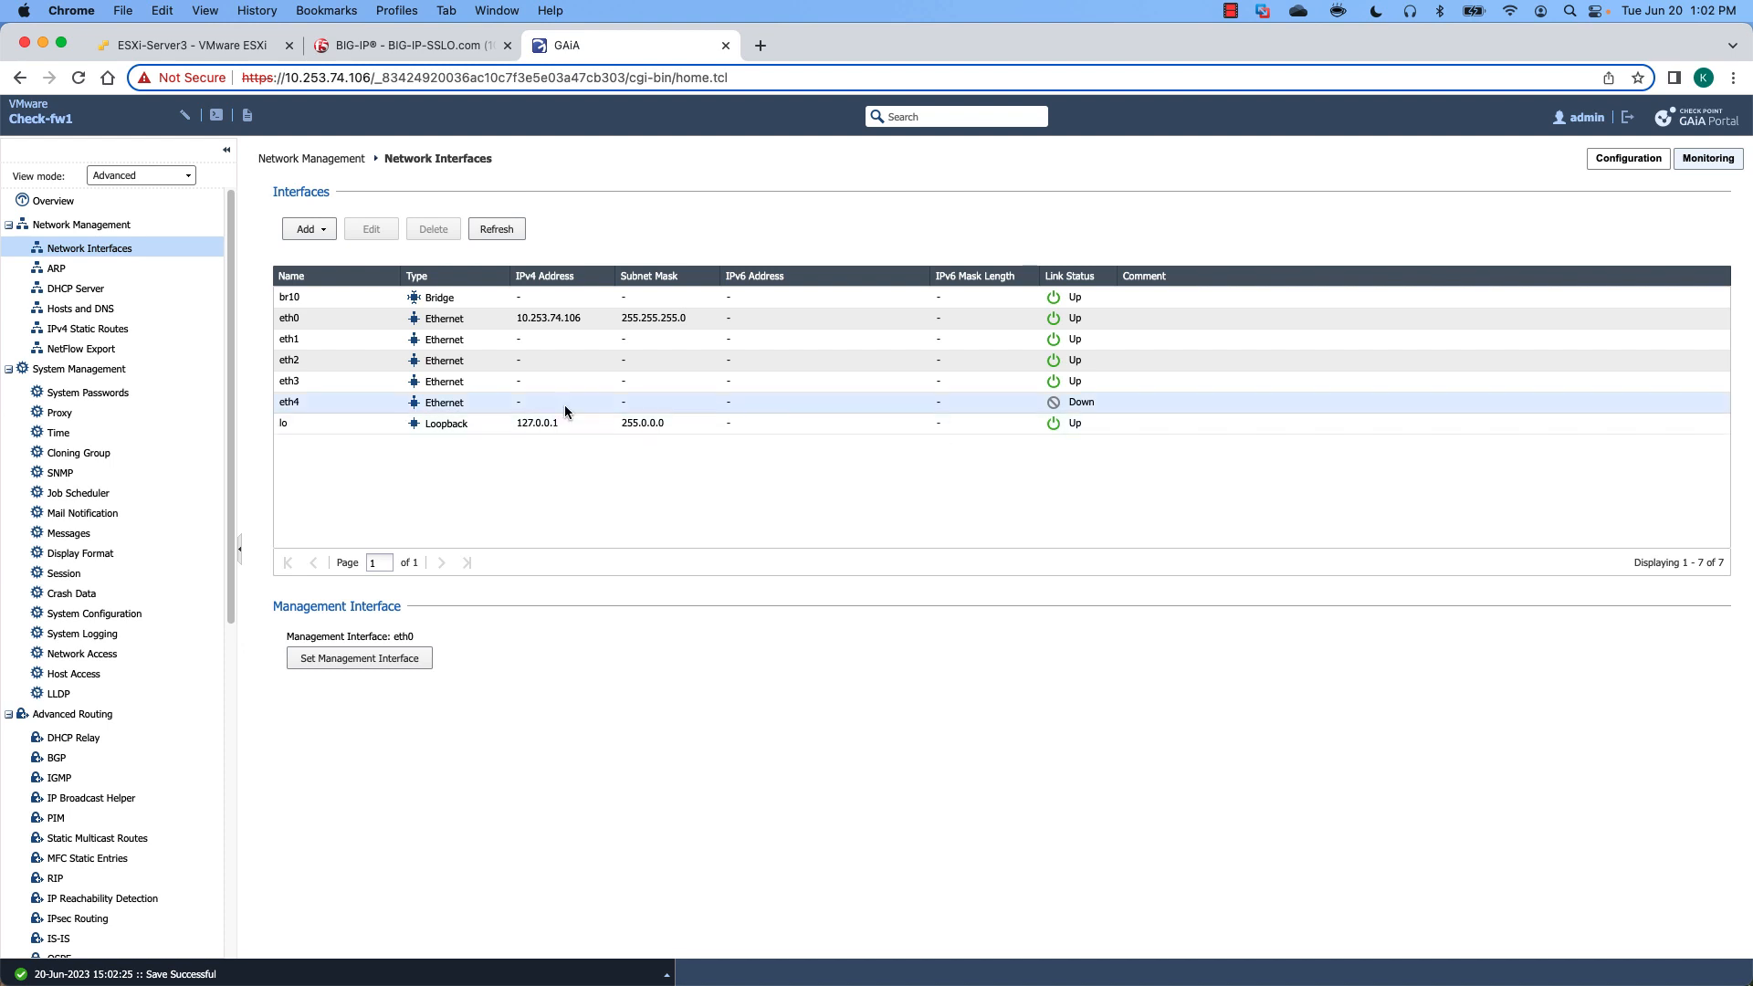
# Review the IPv4 settings and member interfaces of bridge br10, closing it without changes.
pyautogui.doubleClick(354, 302)
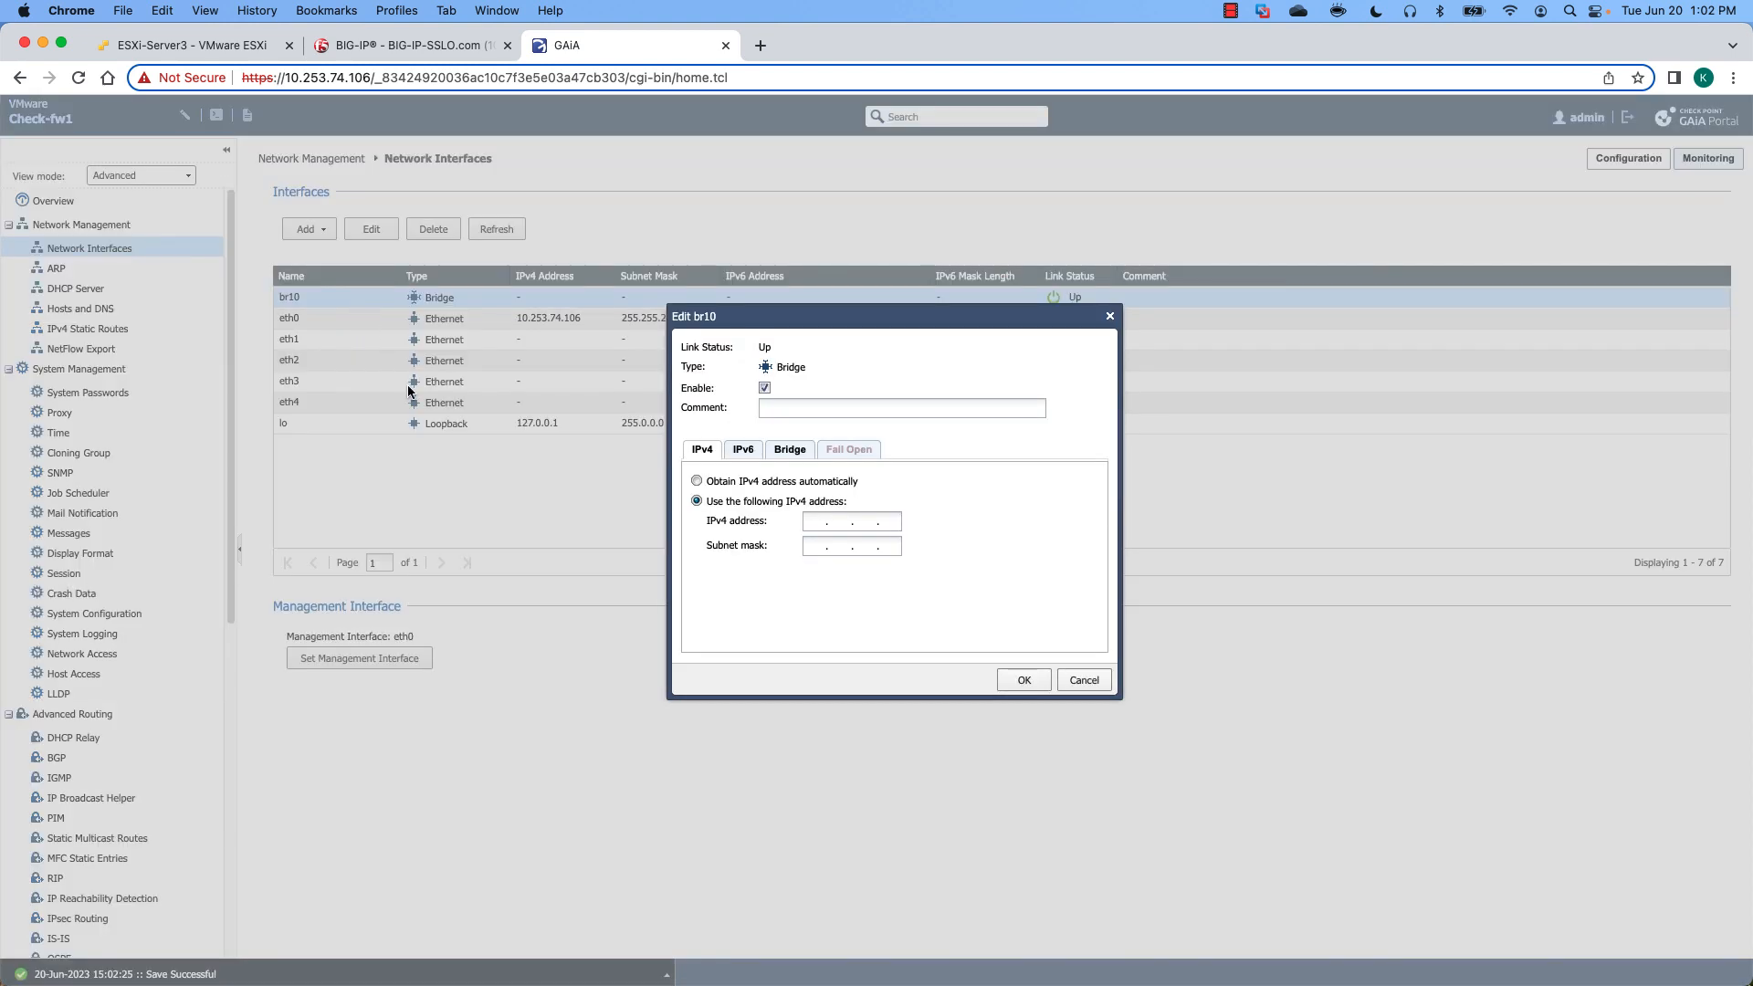
pyautogui.click(790, 449)
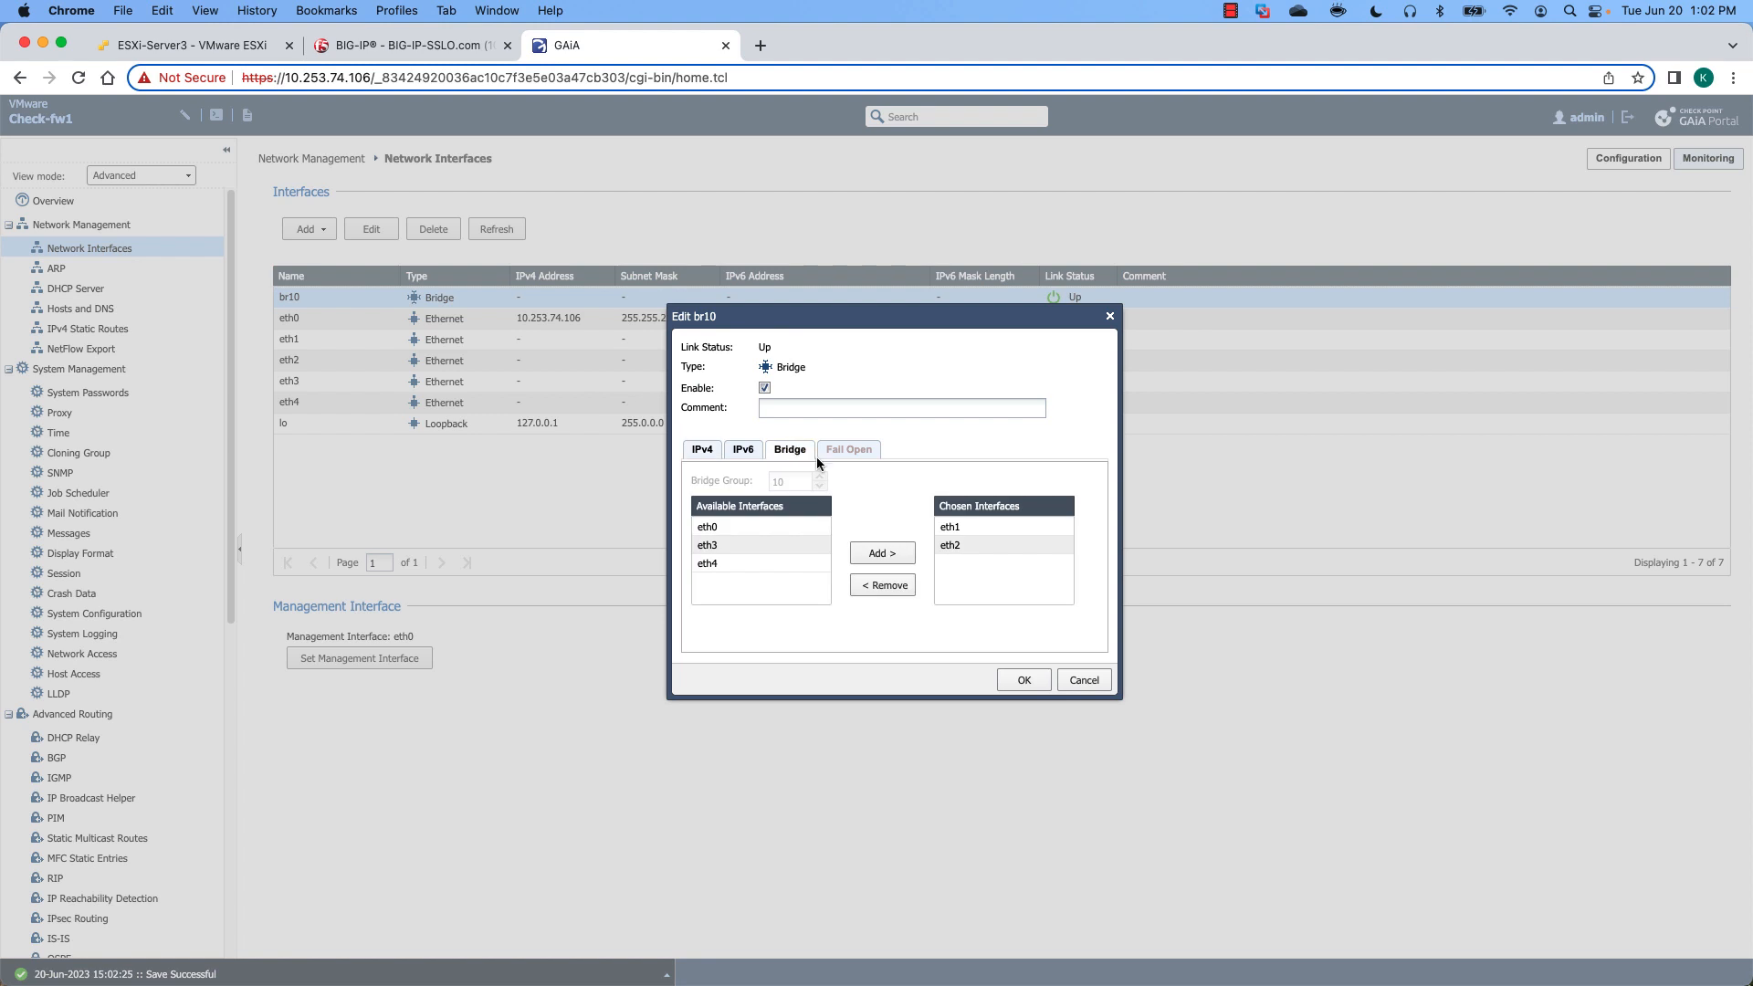
pyautogui.click(1083, 680)
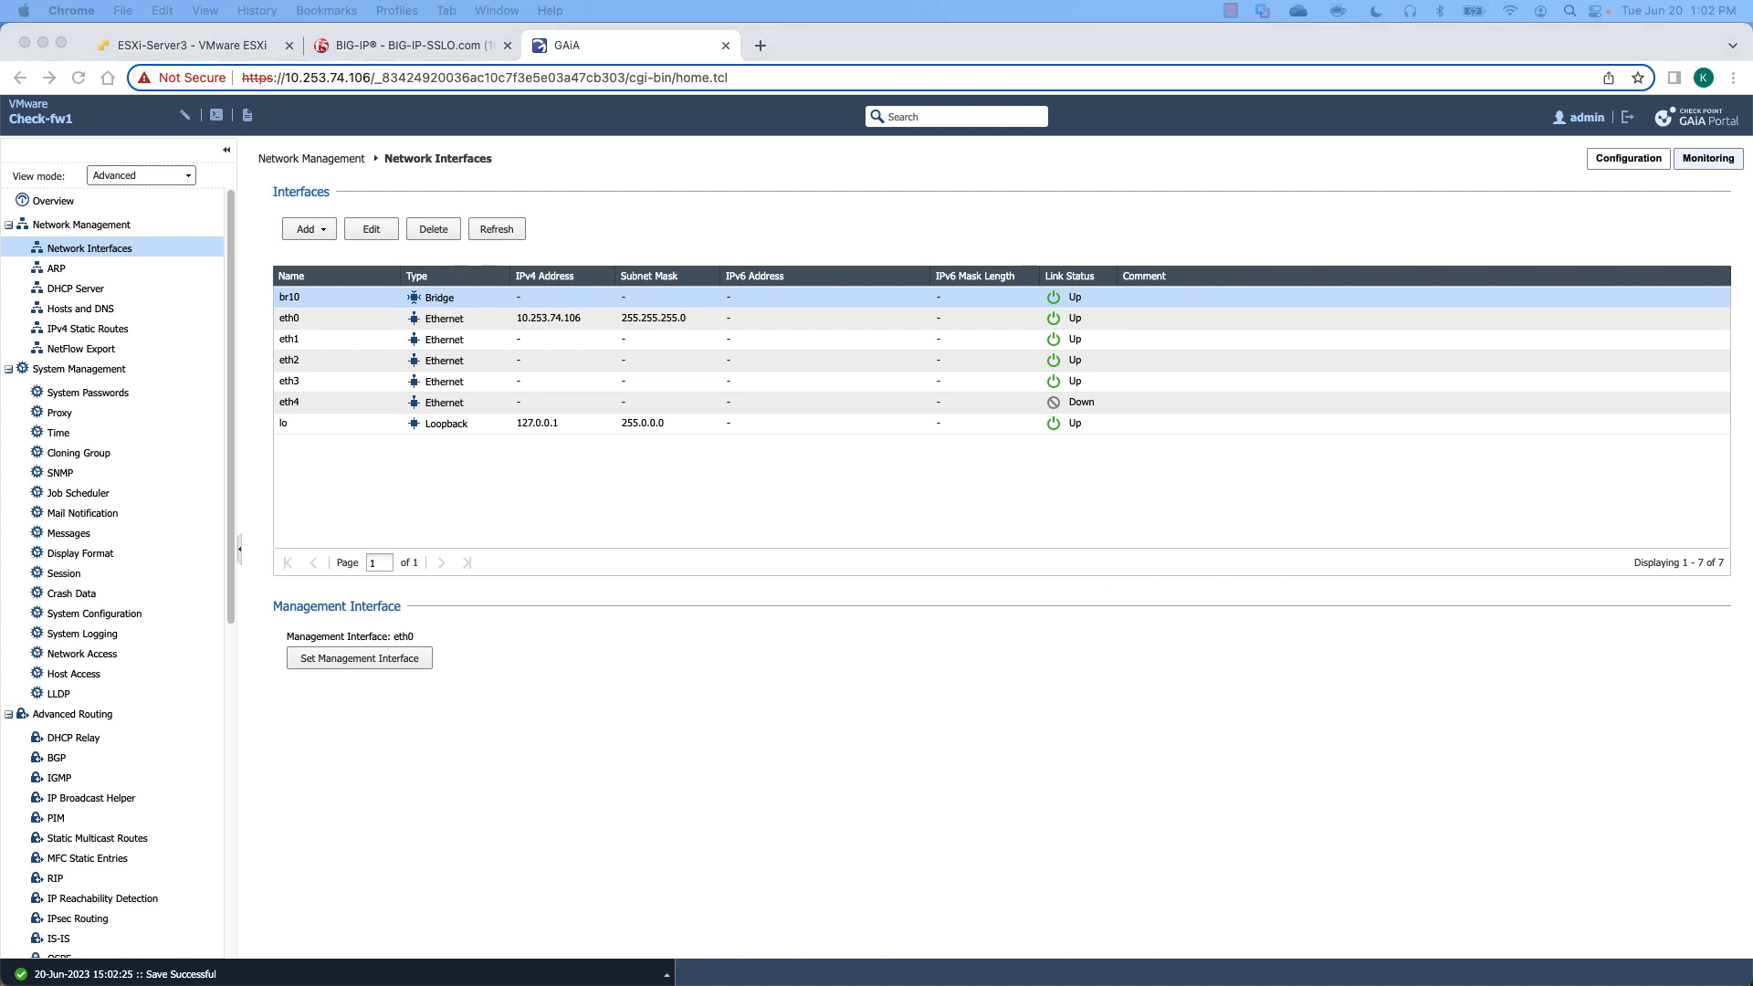
# Switch to SmartConsole in the Win10 virtual machine, retrieve the check-fw1 gateway's interfaces without topology, and accept the retrieved results.
pyautogui.moveTo(1752, 137); pyautogui.dragTo(714, 39)
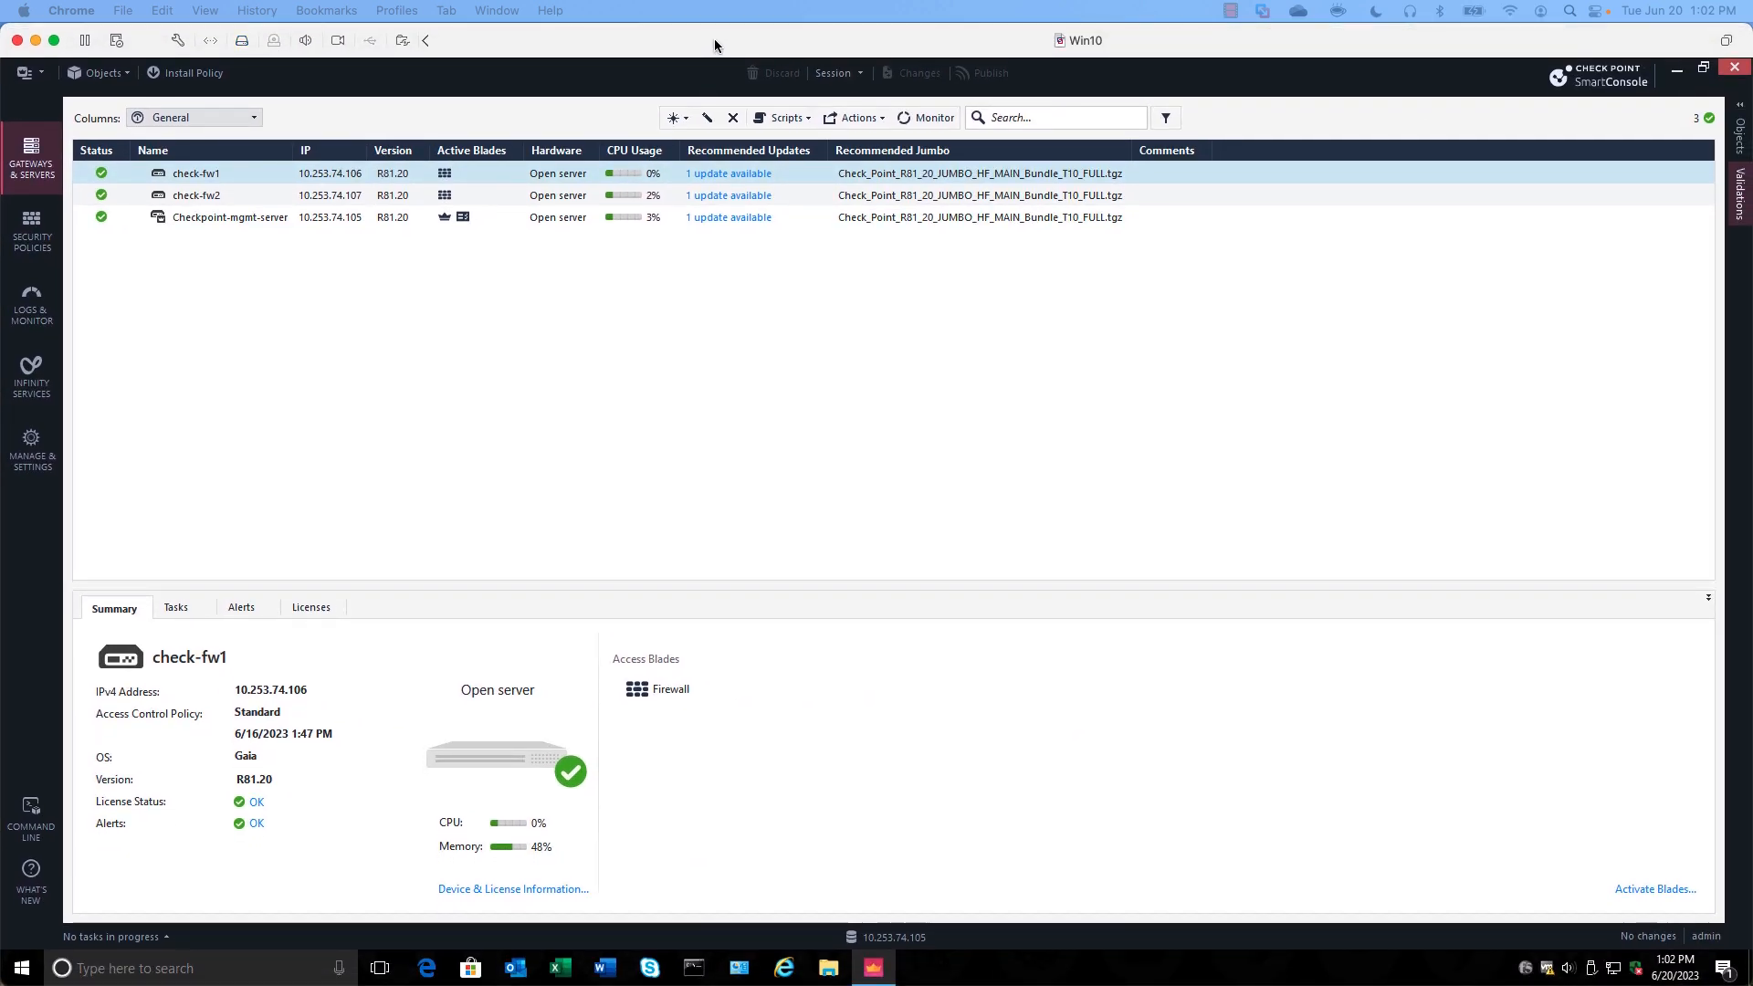
pyautogui.click(714, 38)
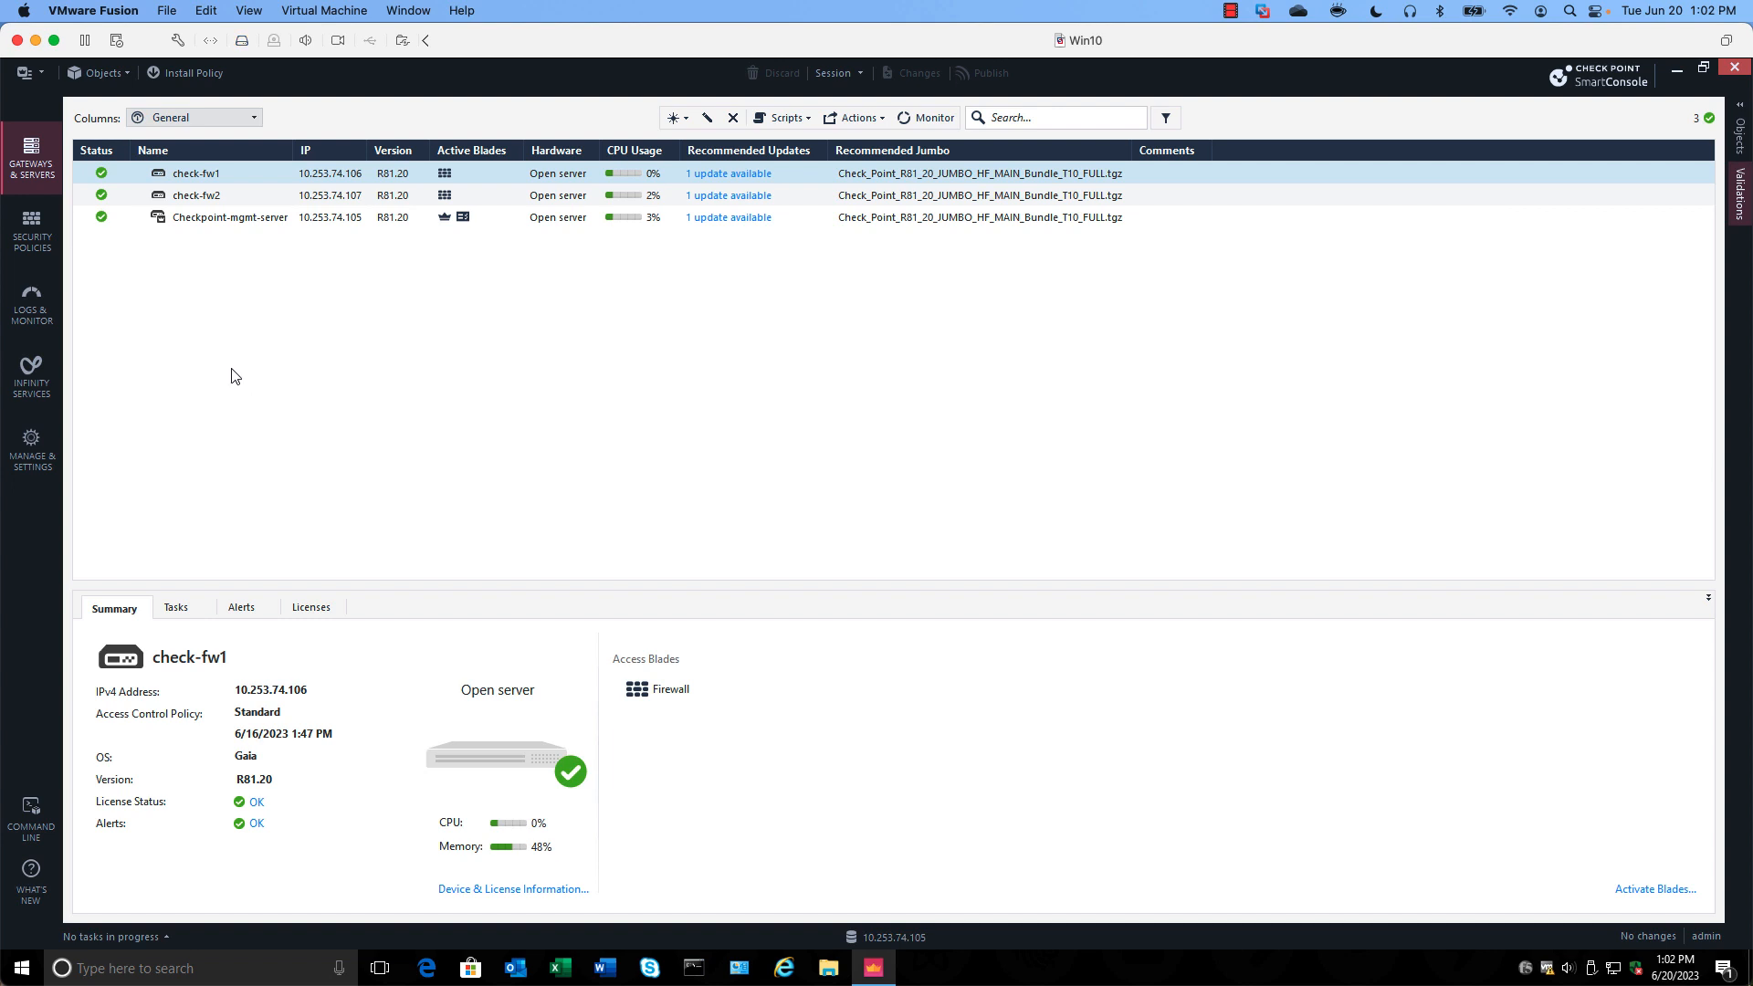
pyautogui.click(210, 173)
pyautogui.doubleClick(209, 173)
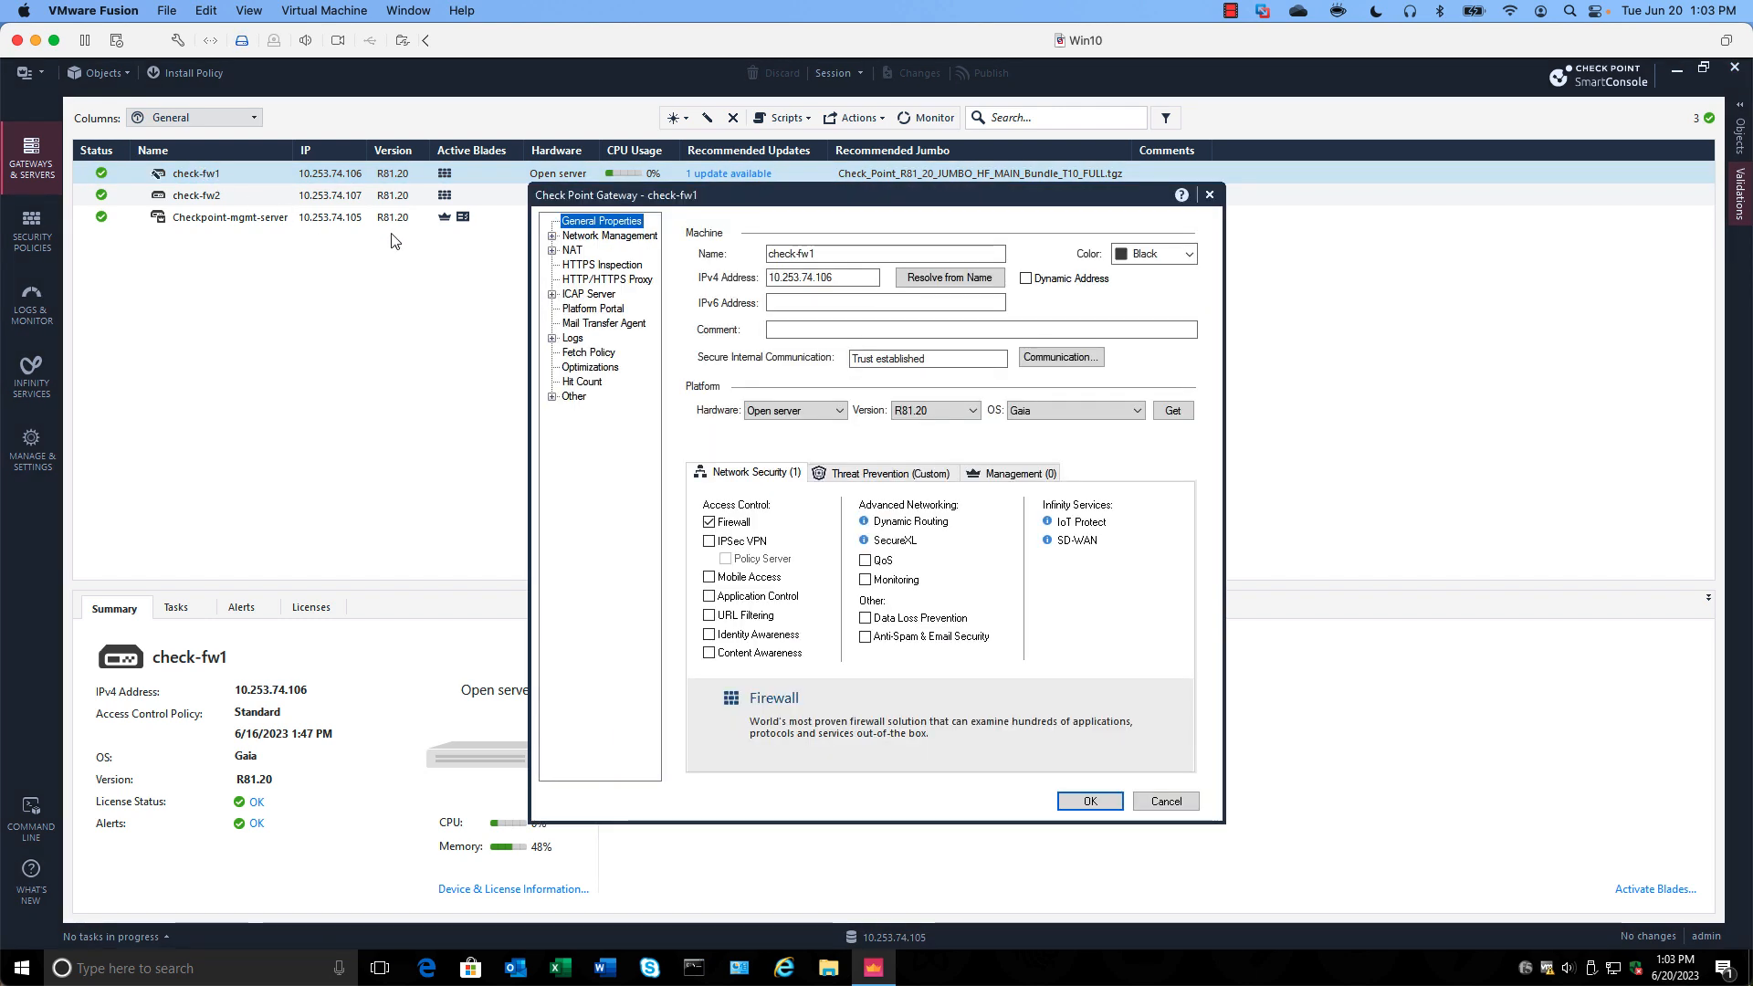
pyautogui.click(588, 236)
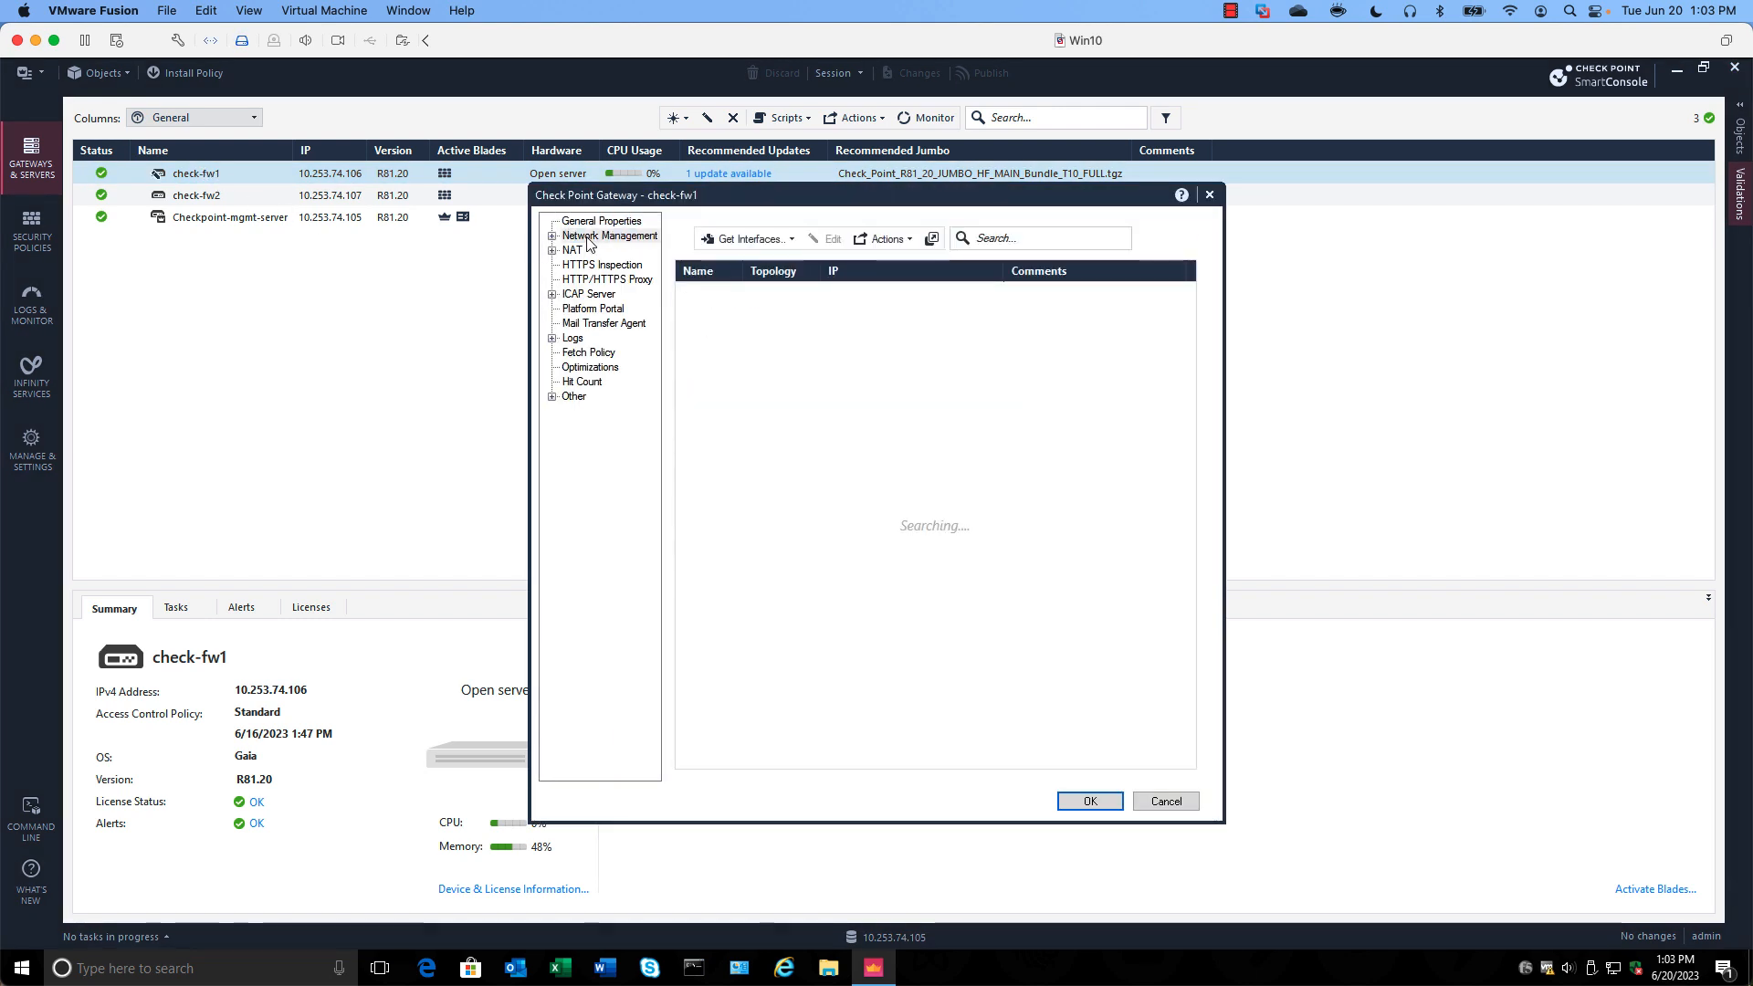
pyautogui.click(778, 239)
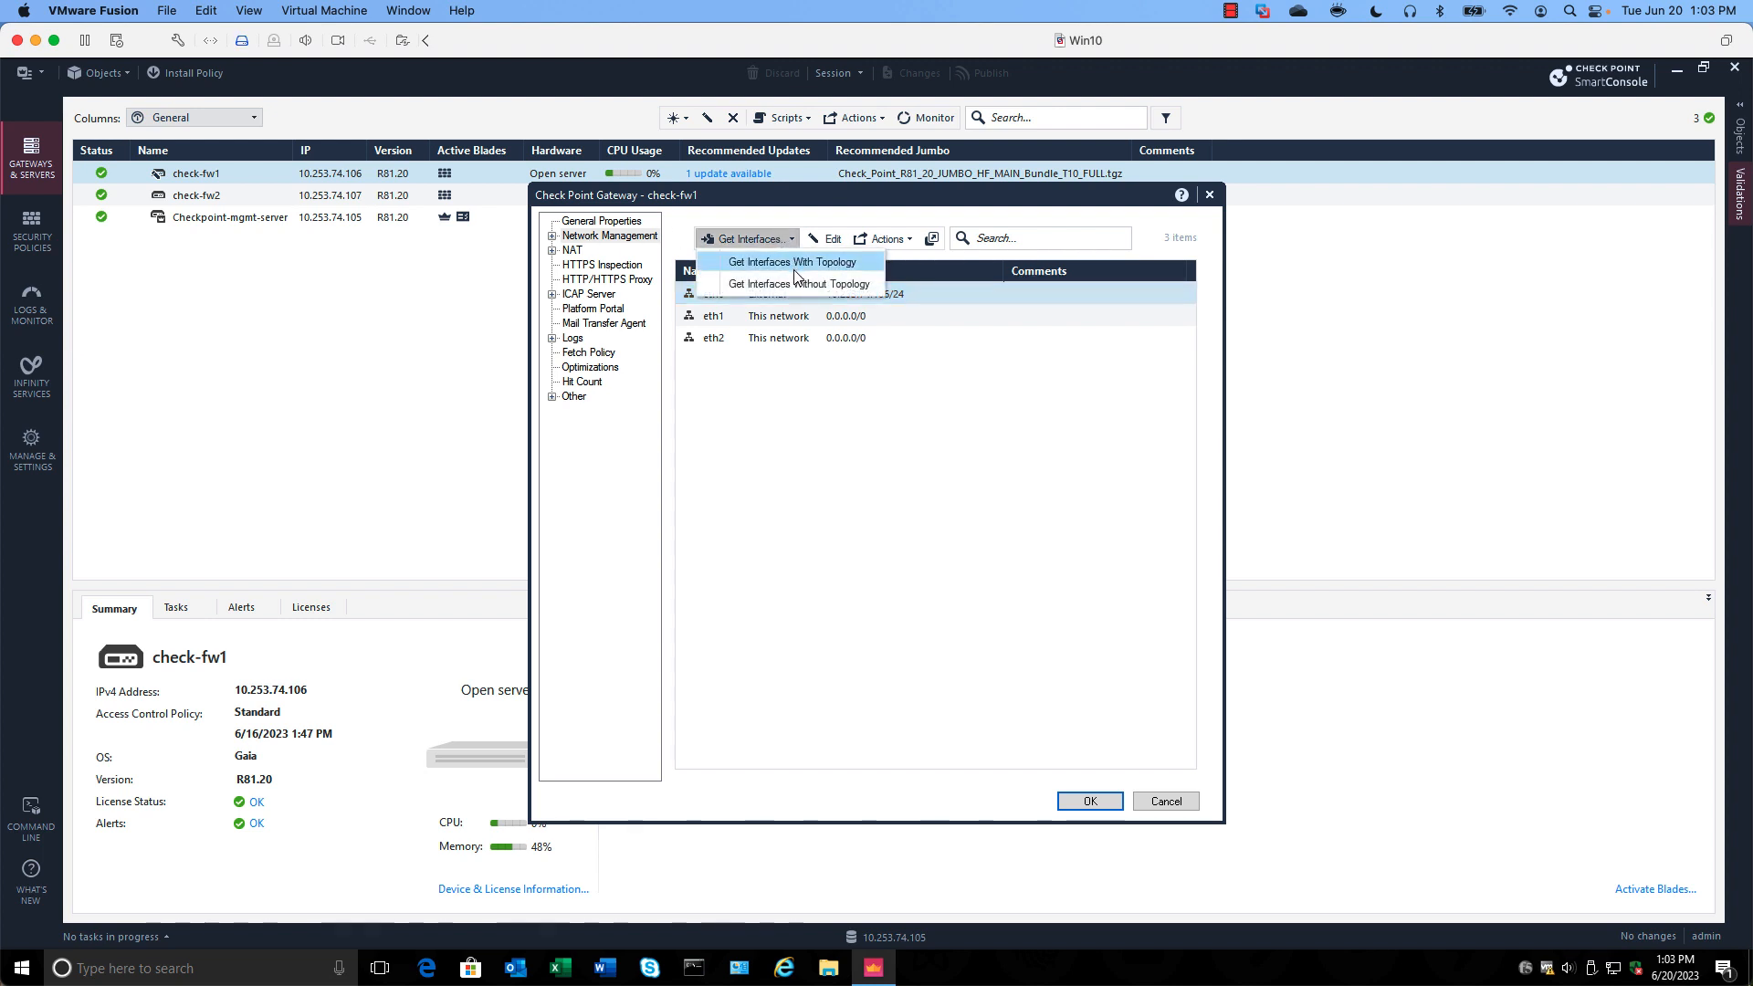
pyautogui.click(797, 287)
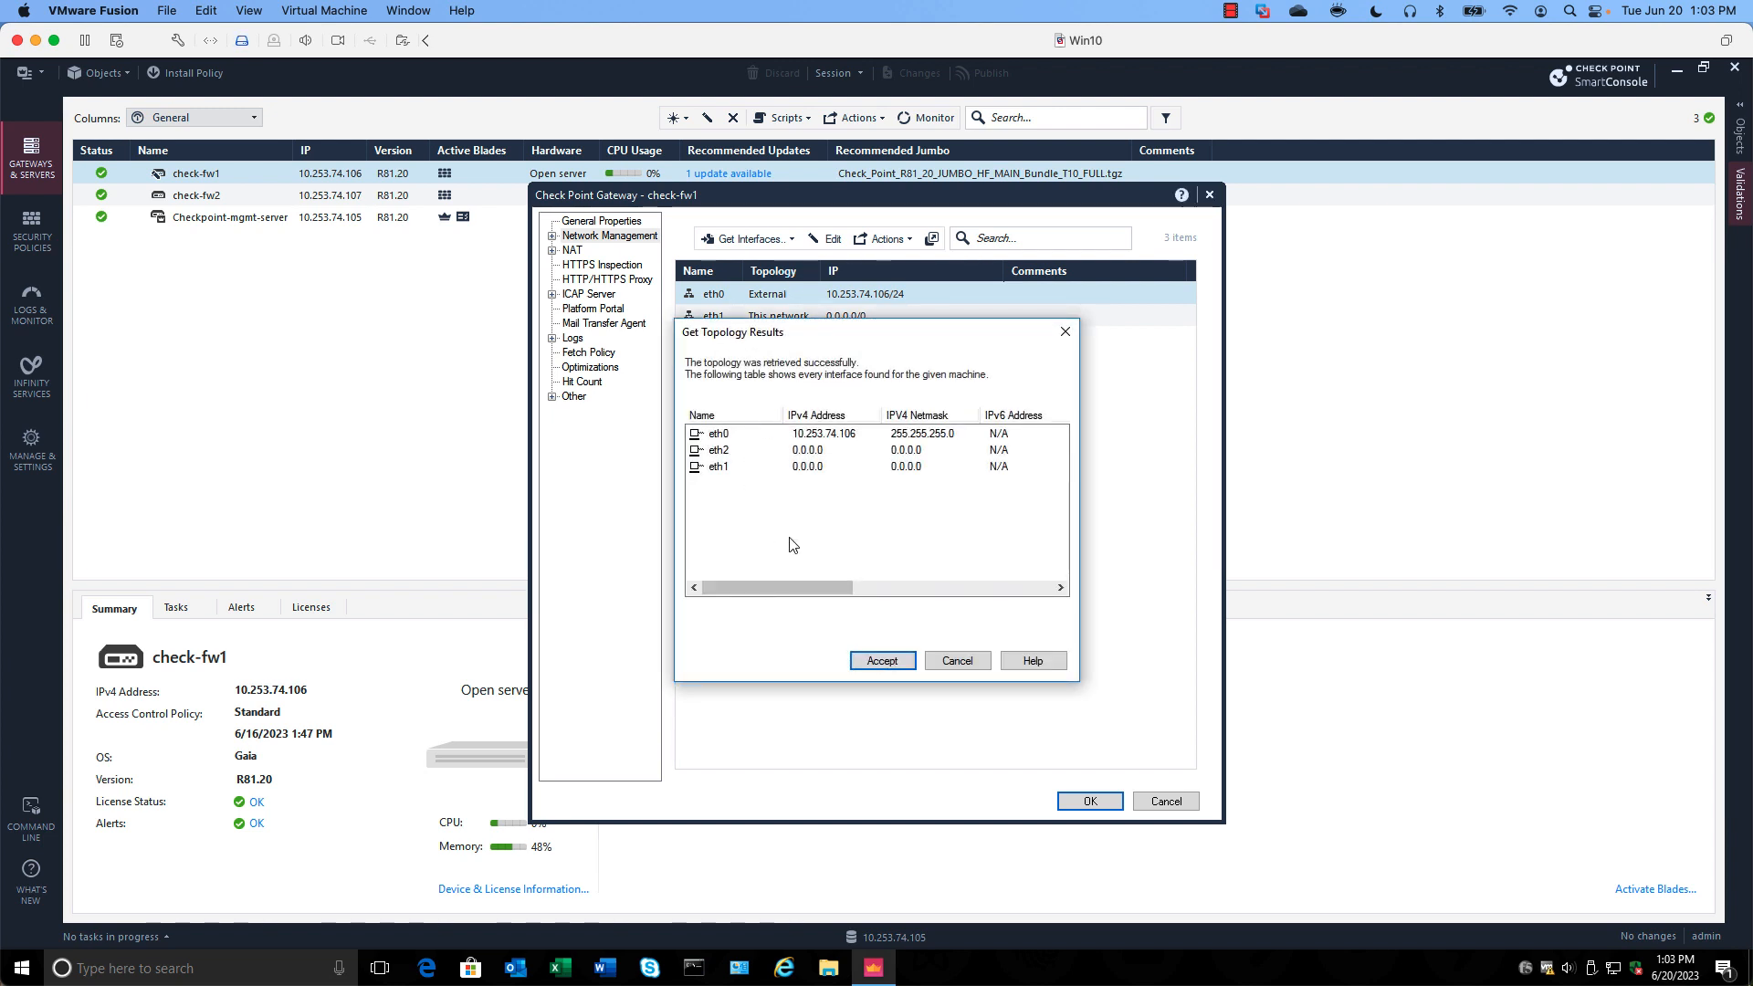
pyautogui.click(882, 661)
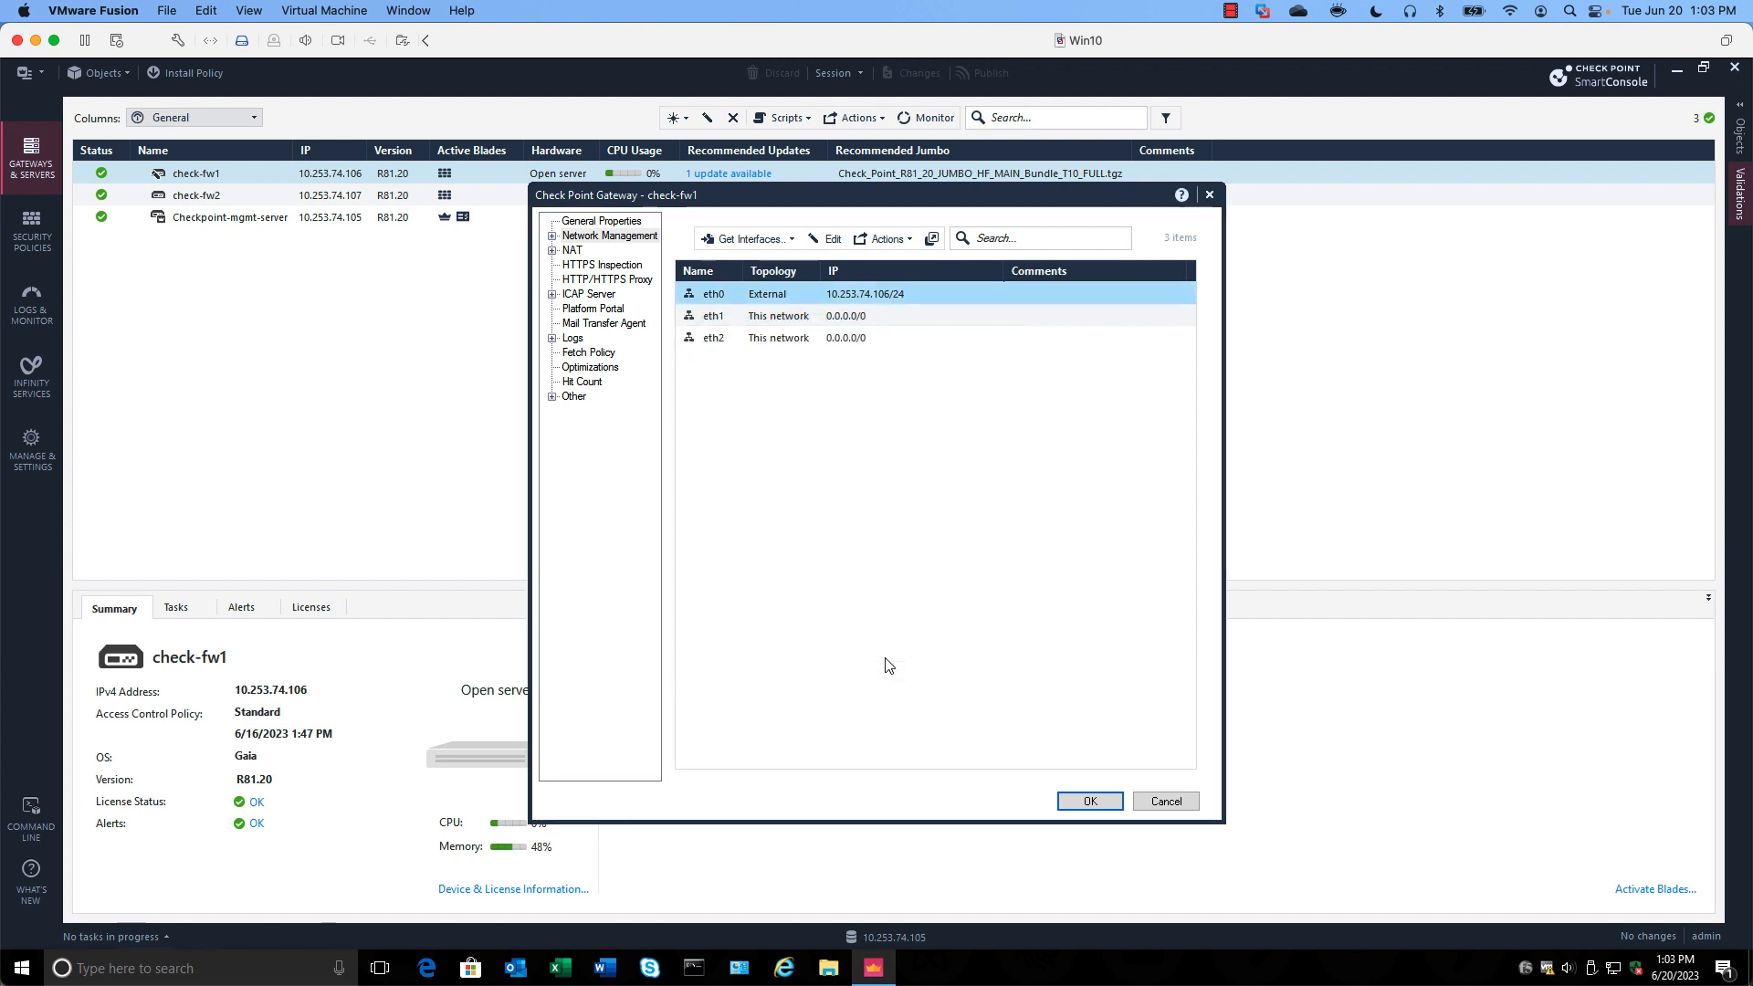
# Save the check-fw1 gateway with its retrieved interfaces and publish the session under the suggested session name.
pyautogui.click(1088, 803)
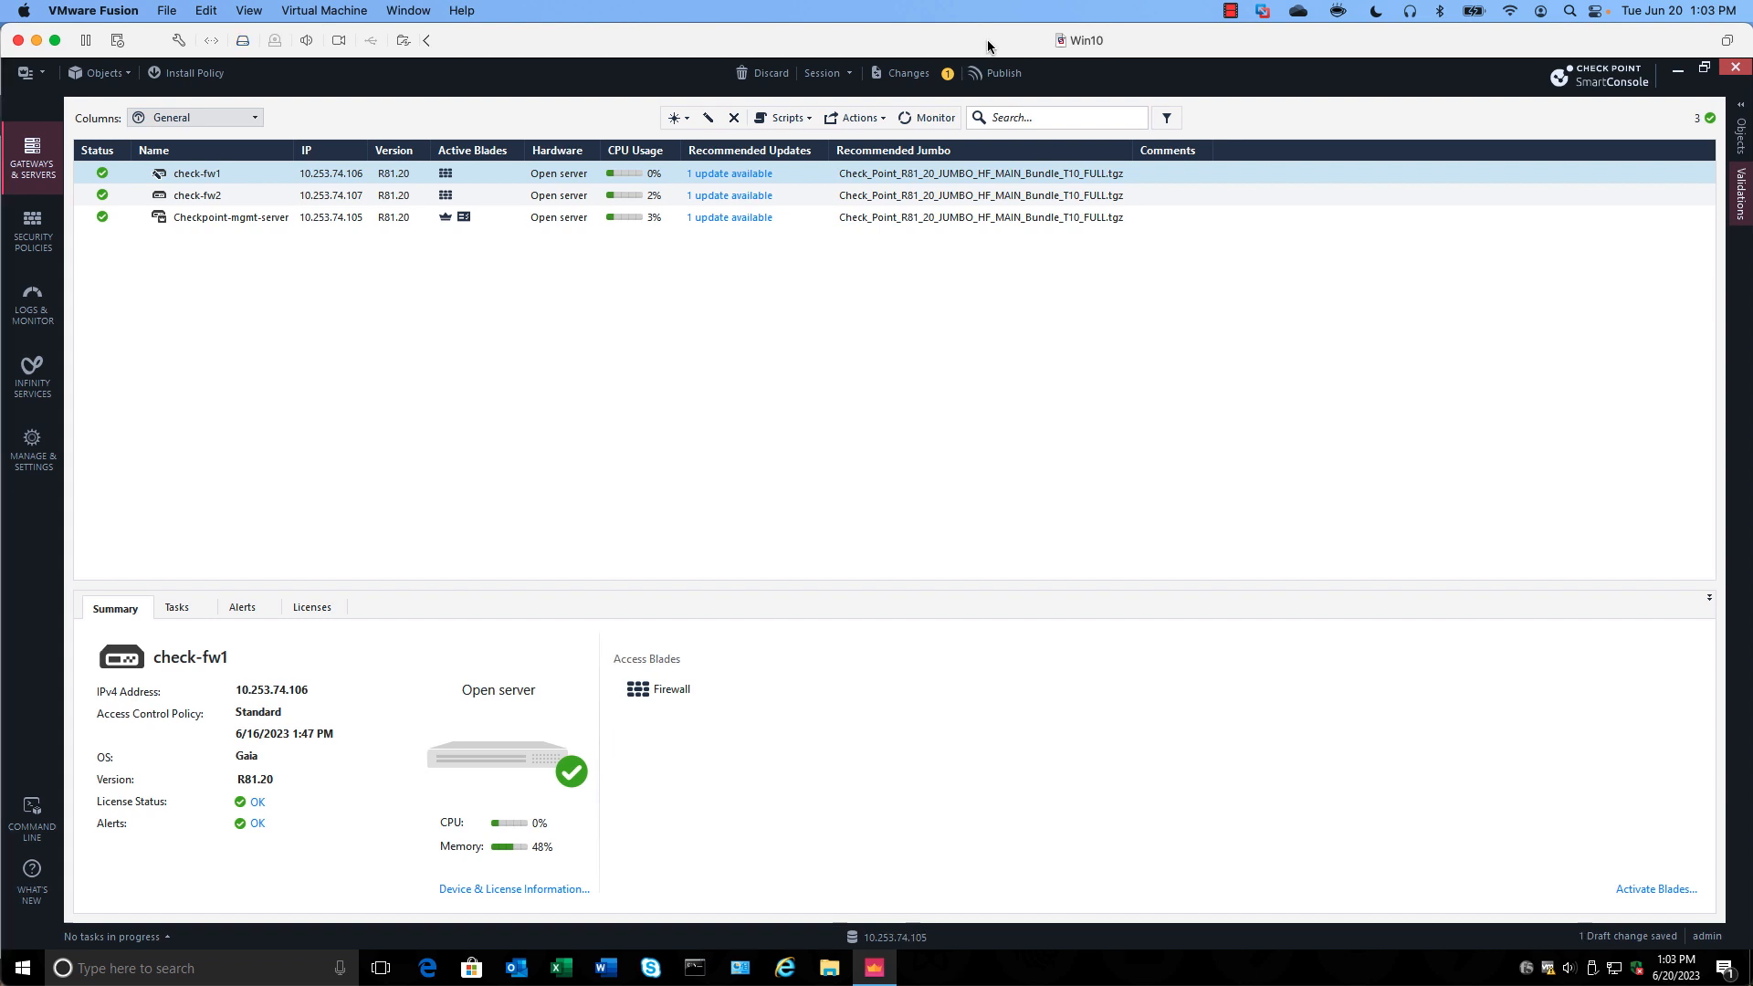
pyautogui.click(988, 73)
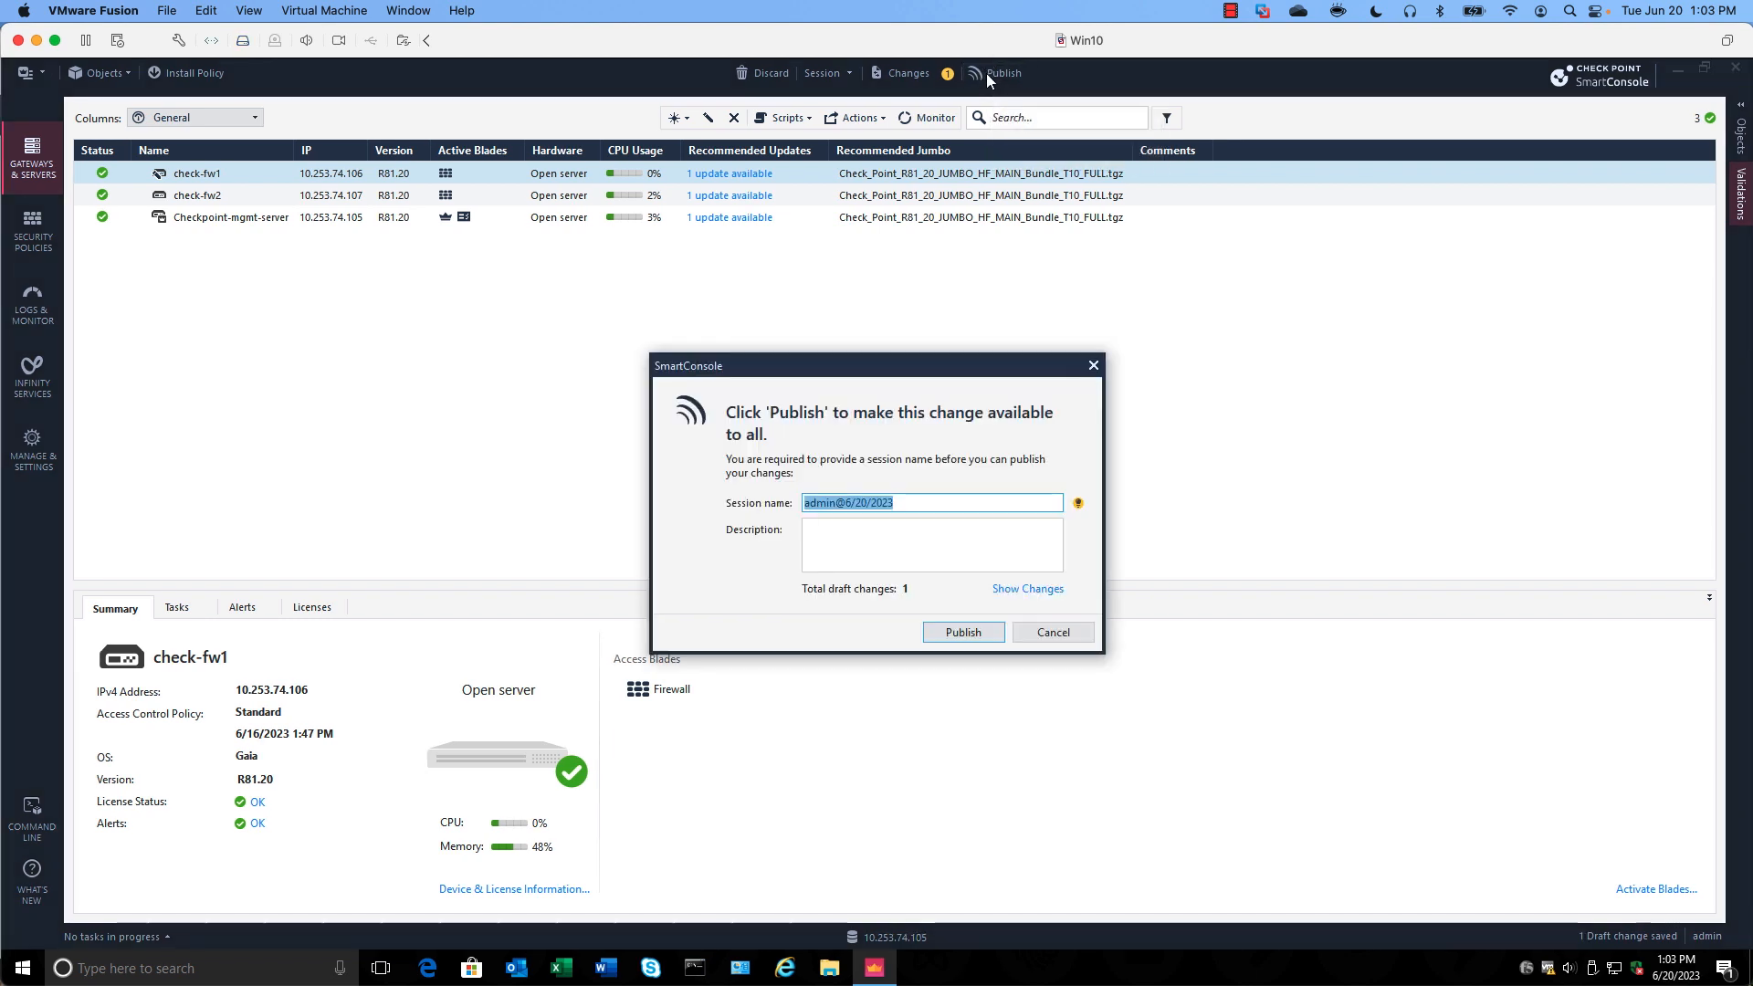
pyautogui.click(963, 631)
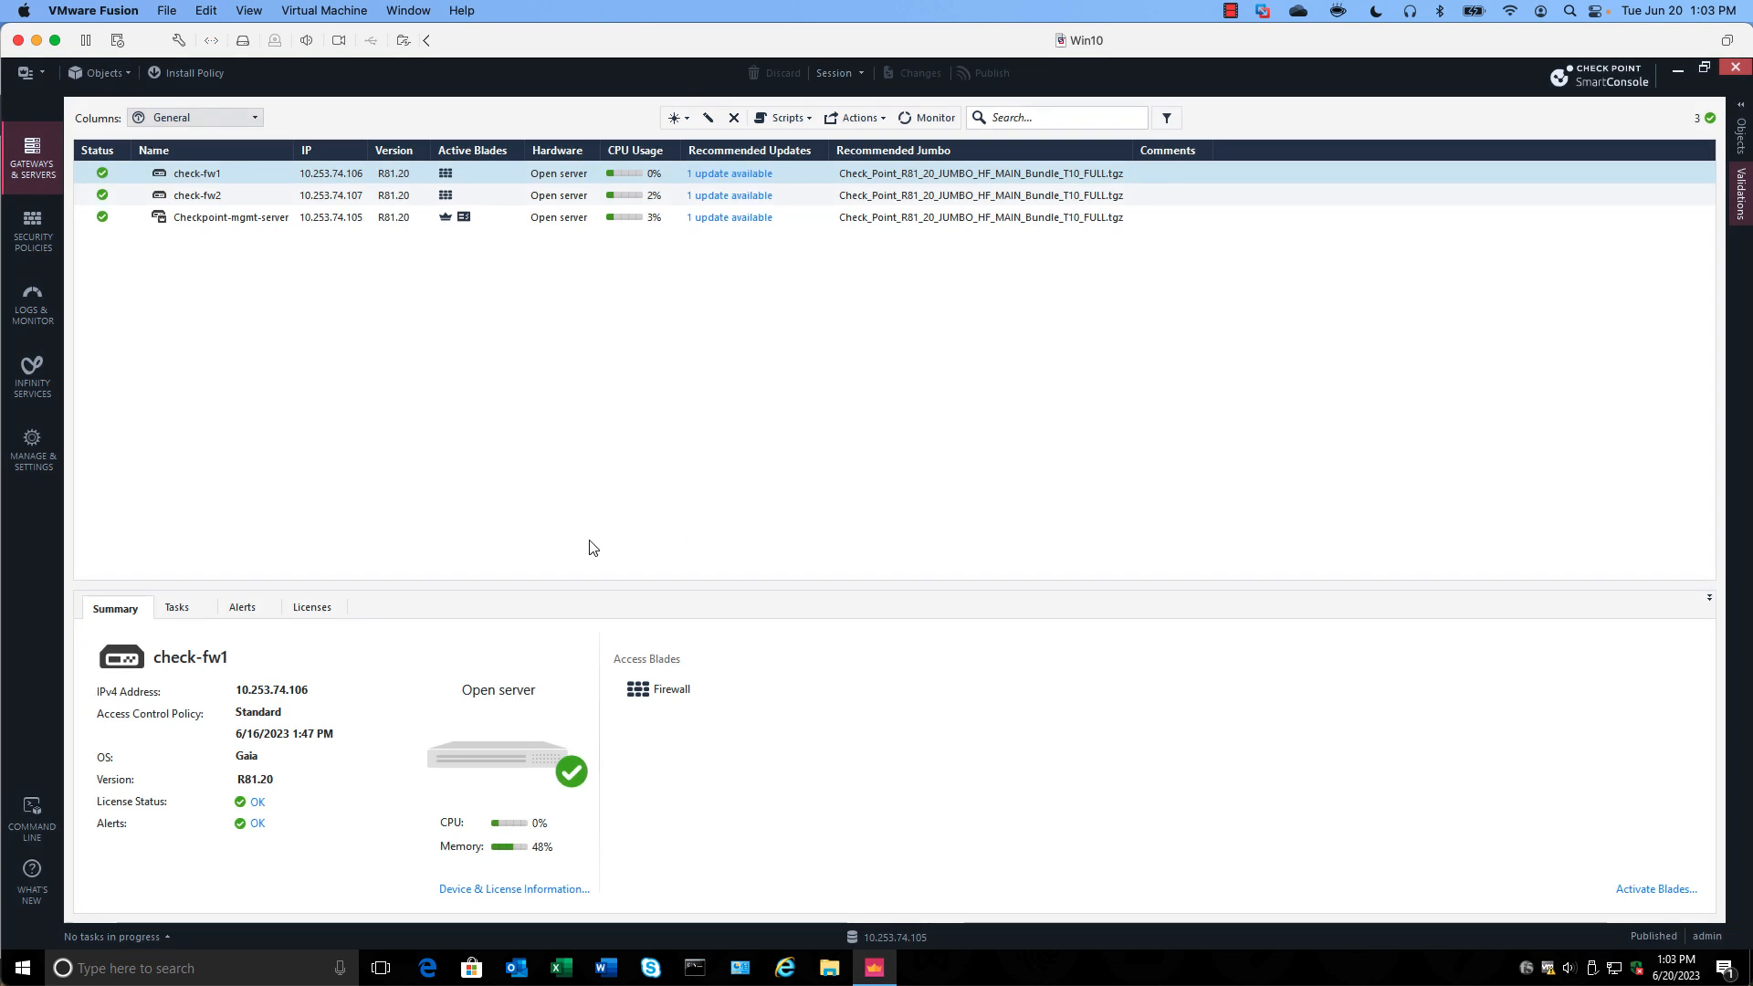
# Set the action of the Cleanup rule in the Standard access control policy to Accept.
pyautogui.click(36, 230)
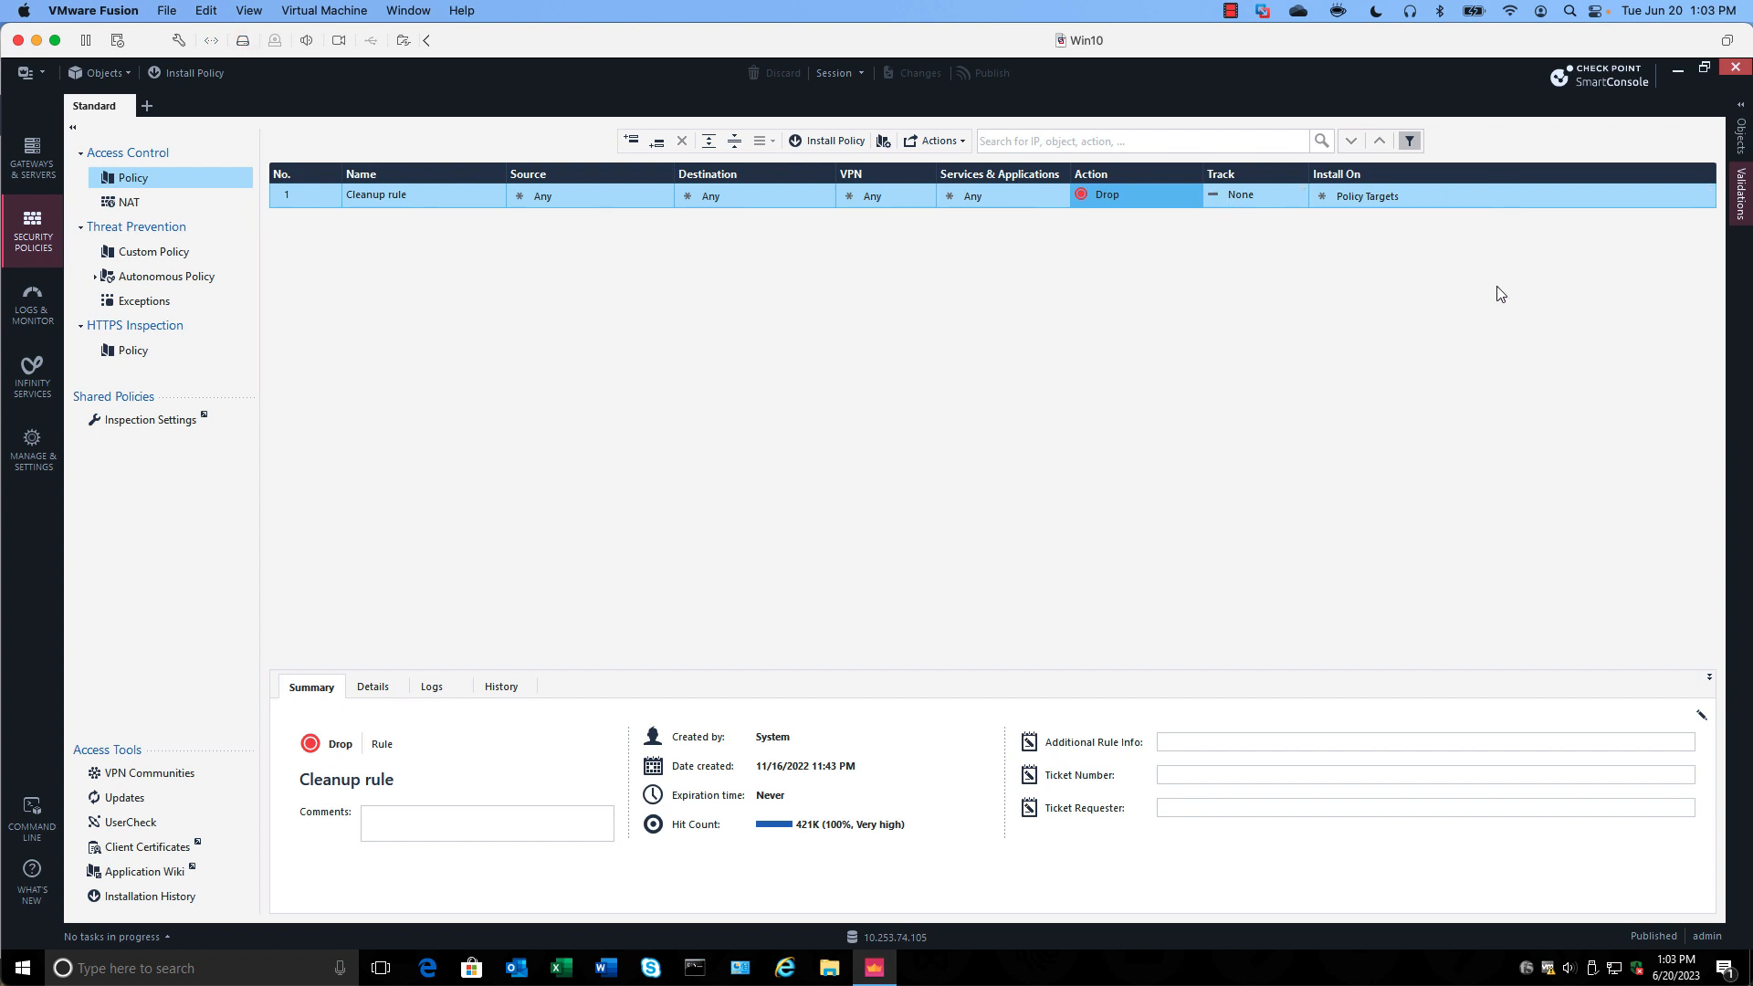
pyautogui.click(1194, 193)
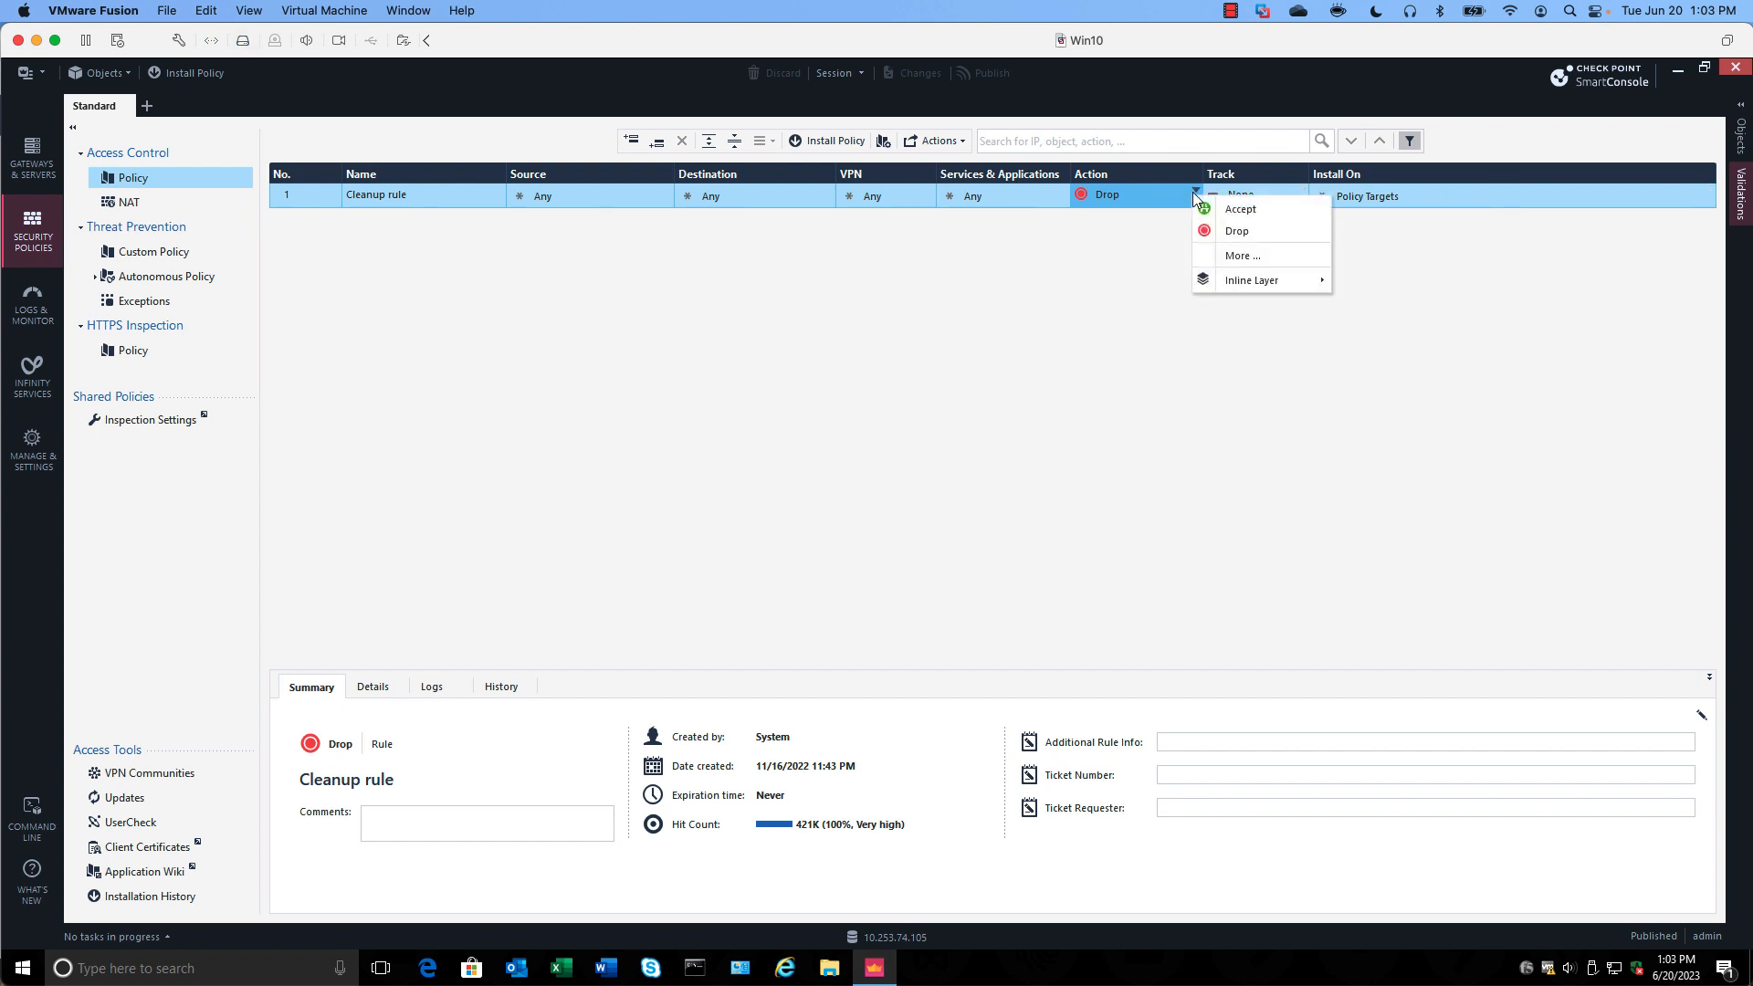
pyautogui.click(1209, 207)
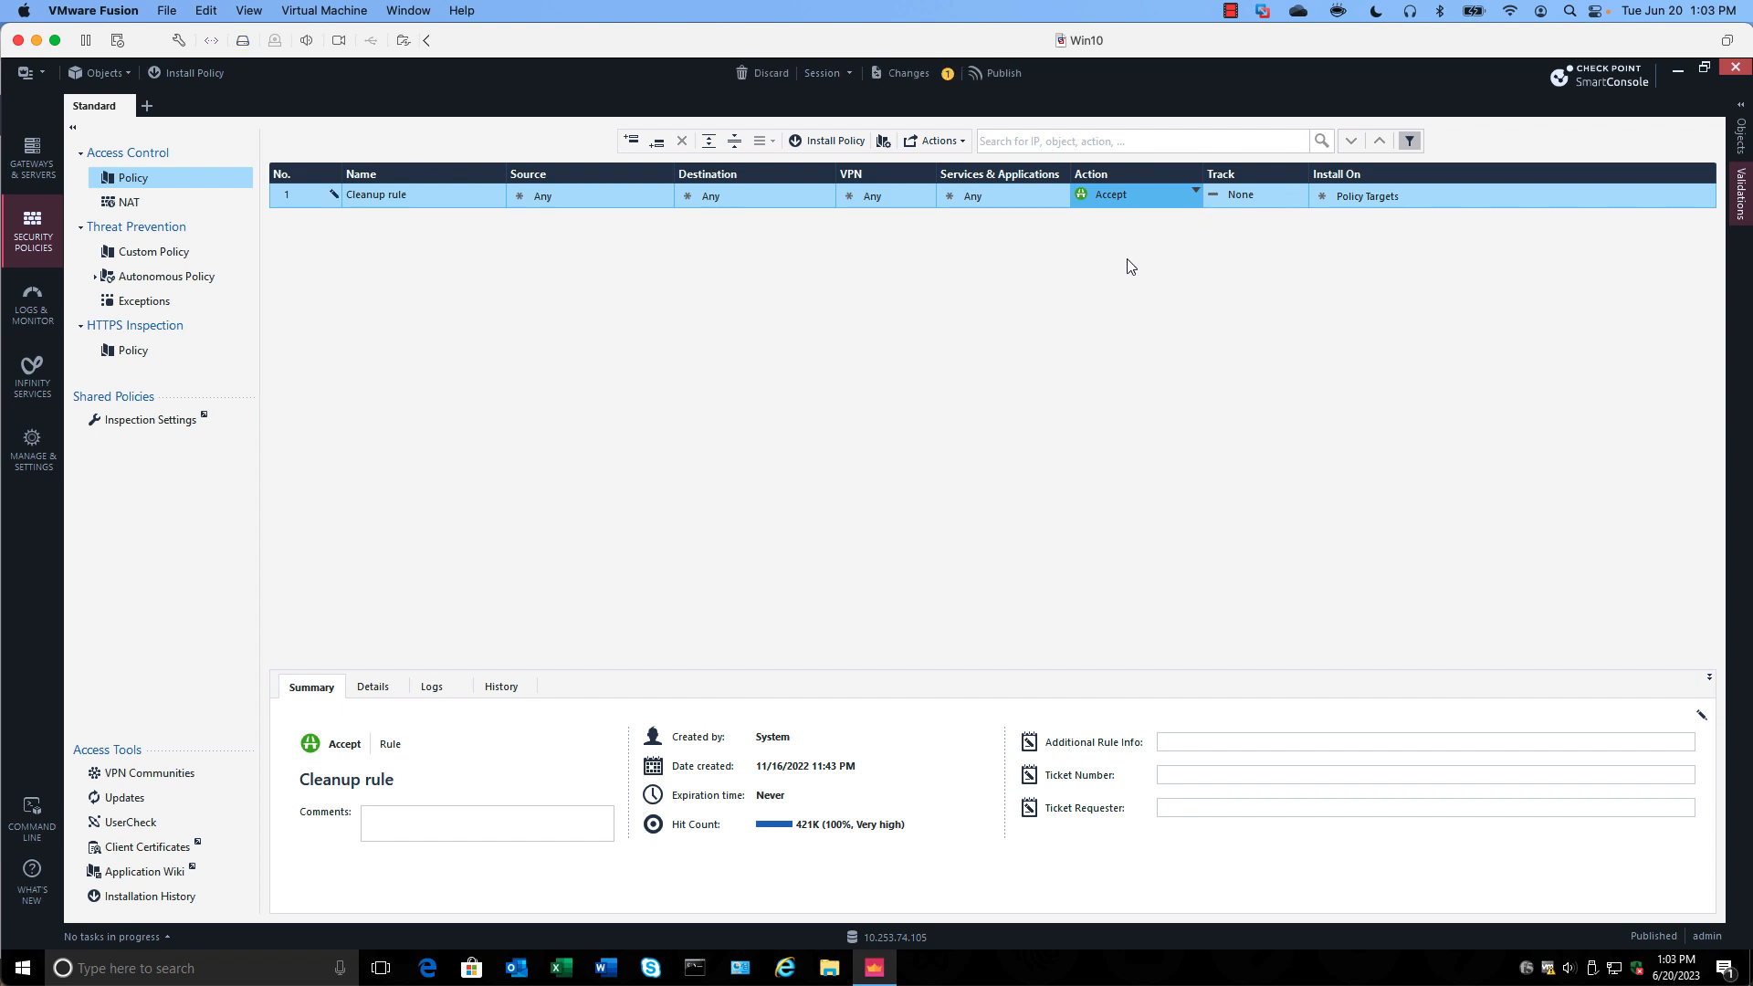
# Publish the rule change and install the Standard Access Control policy on gateway check-fw1 only.
pyautogui.click(1010, 73)
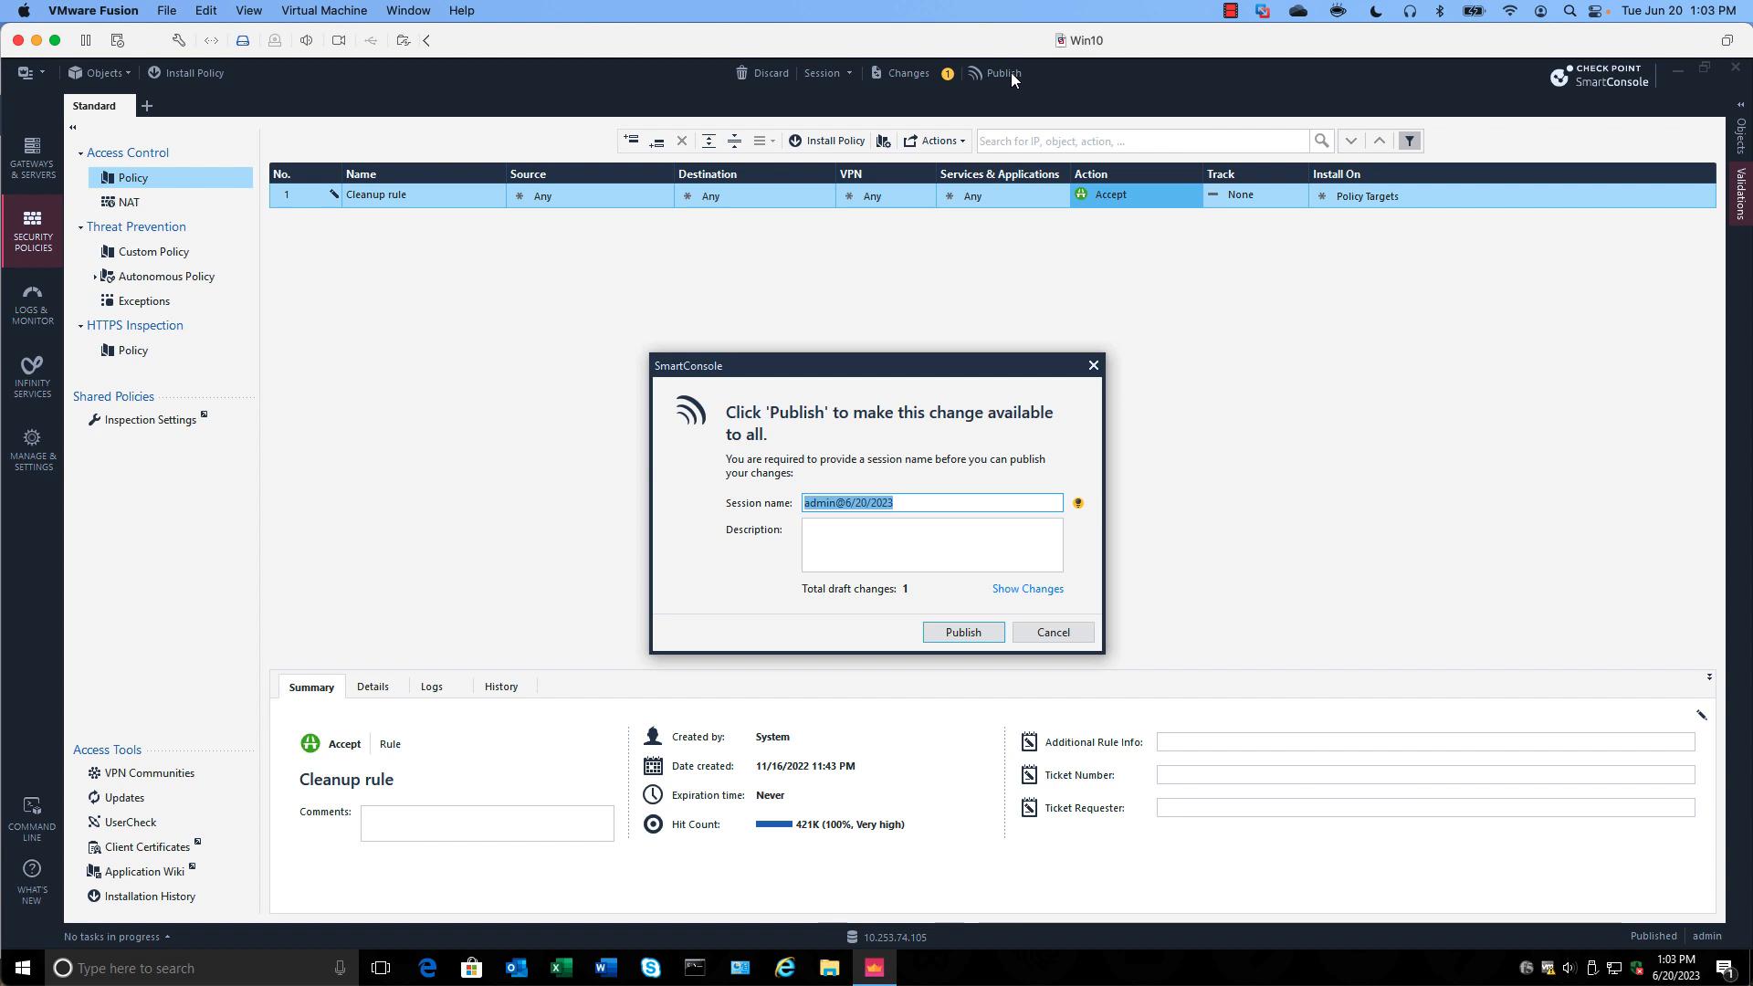
pyautogui.click(973, 634)
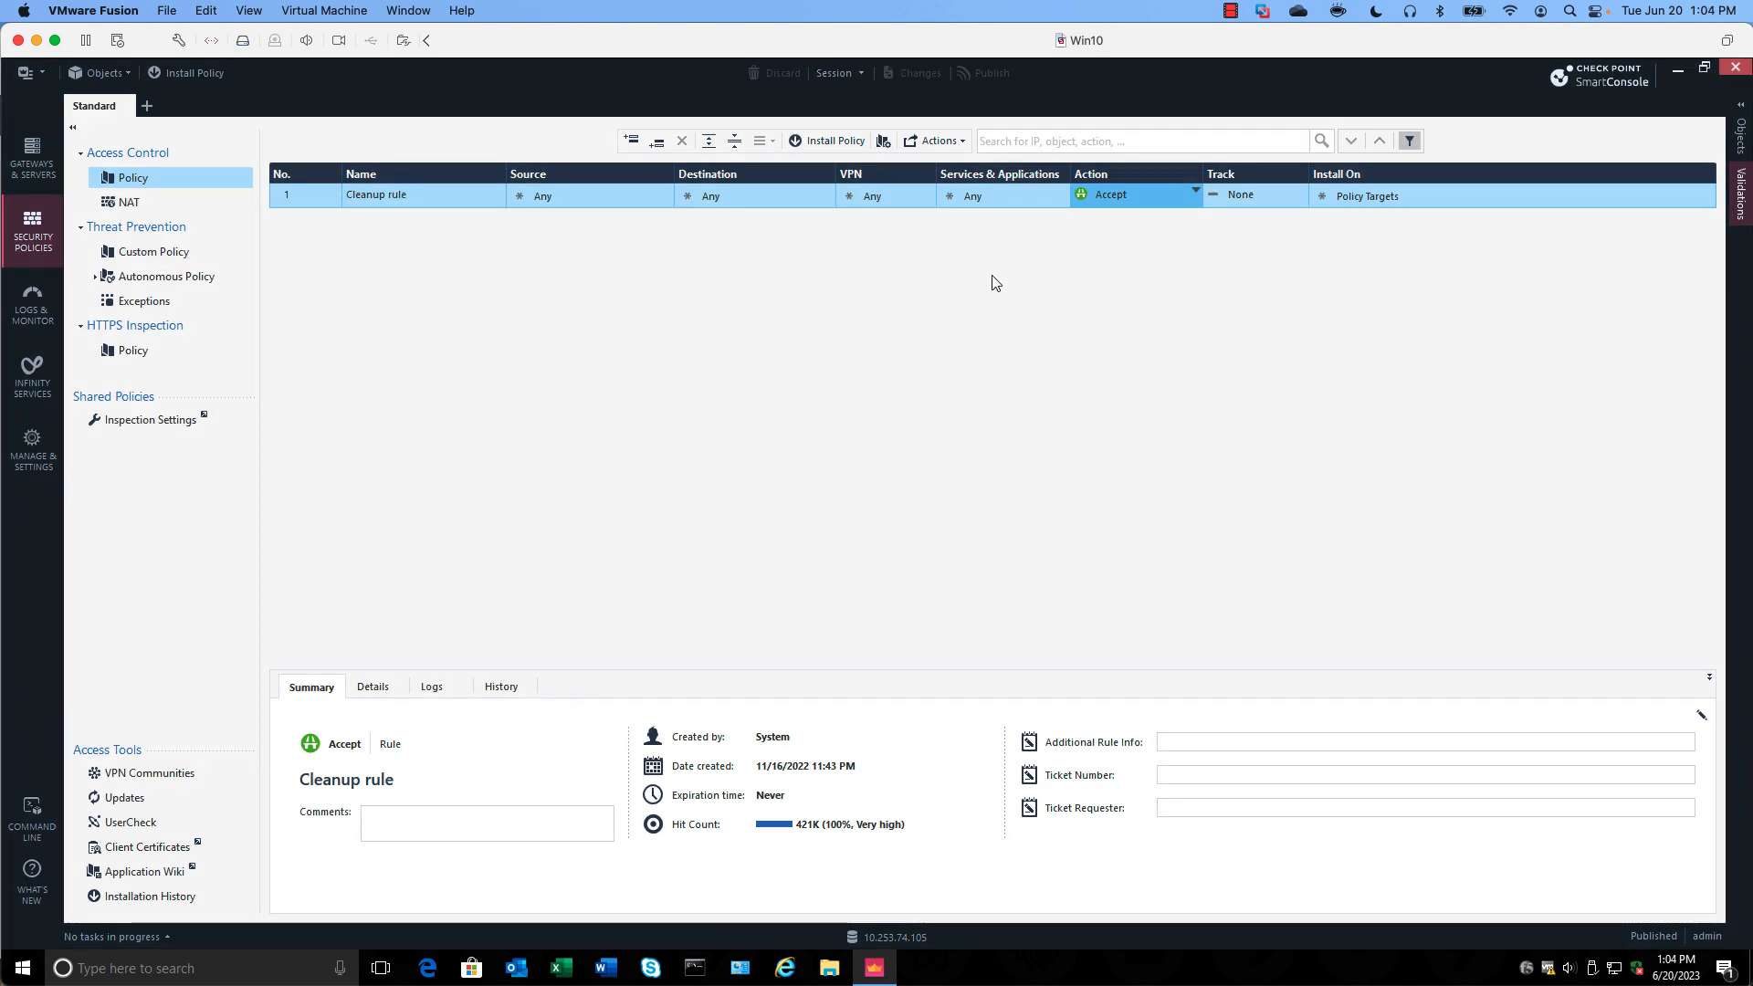
pyautogui.click(831, 140)
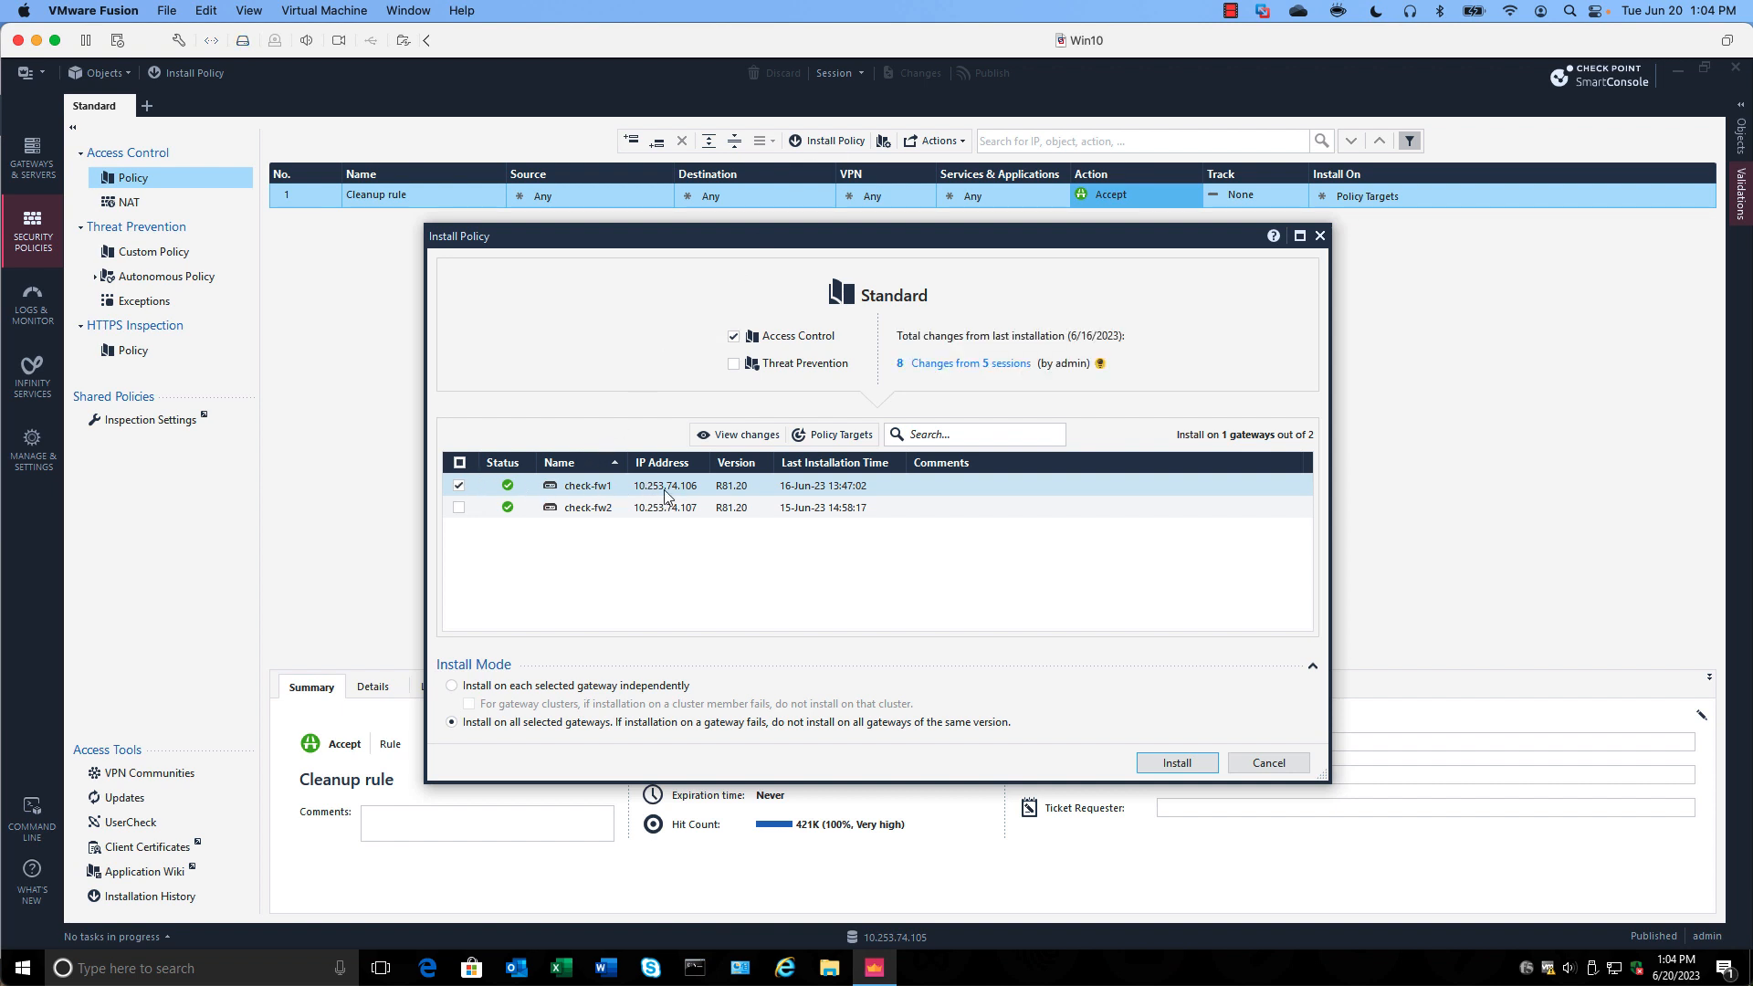
pyautogui.click(1179, 764)
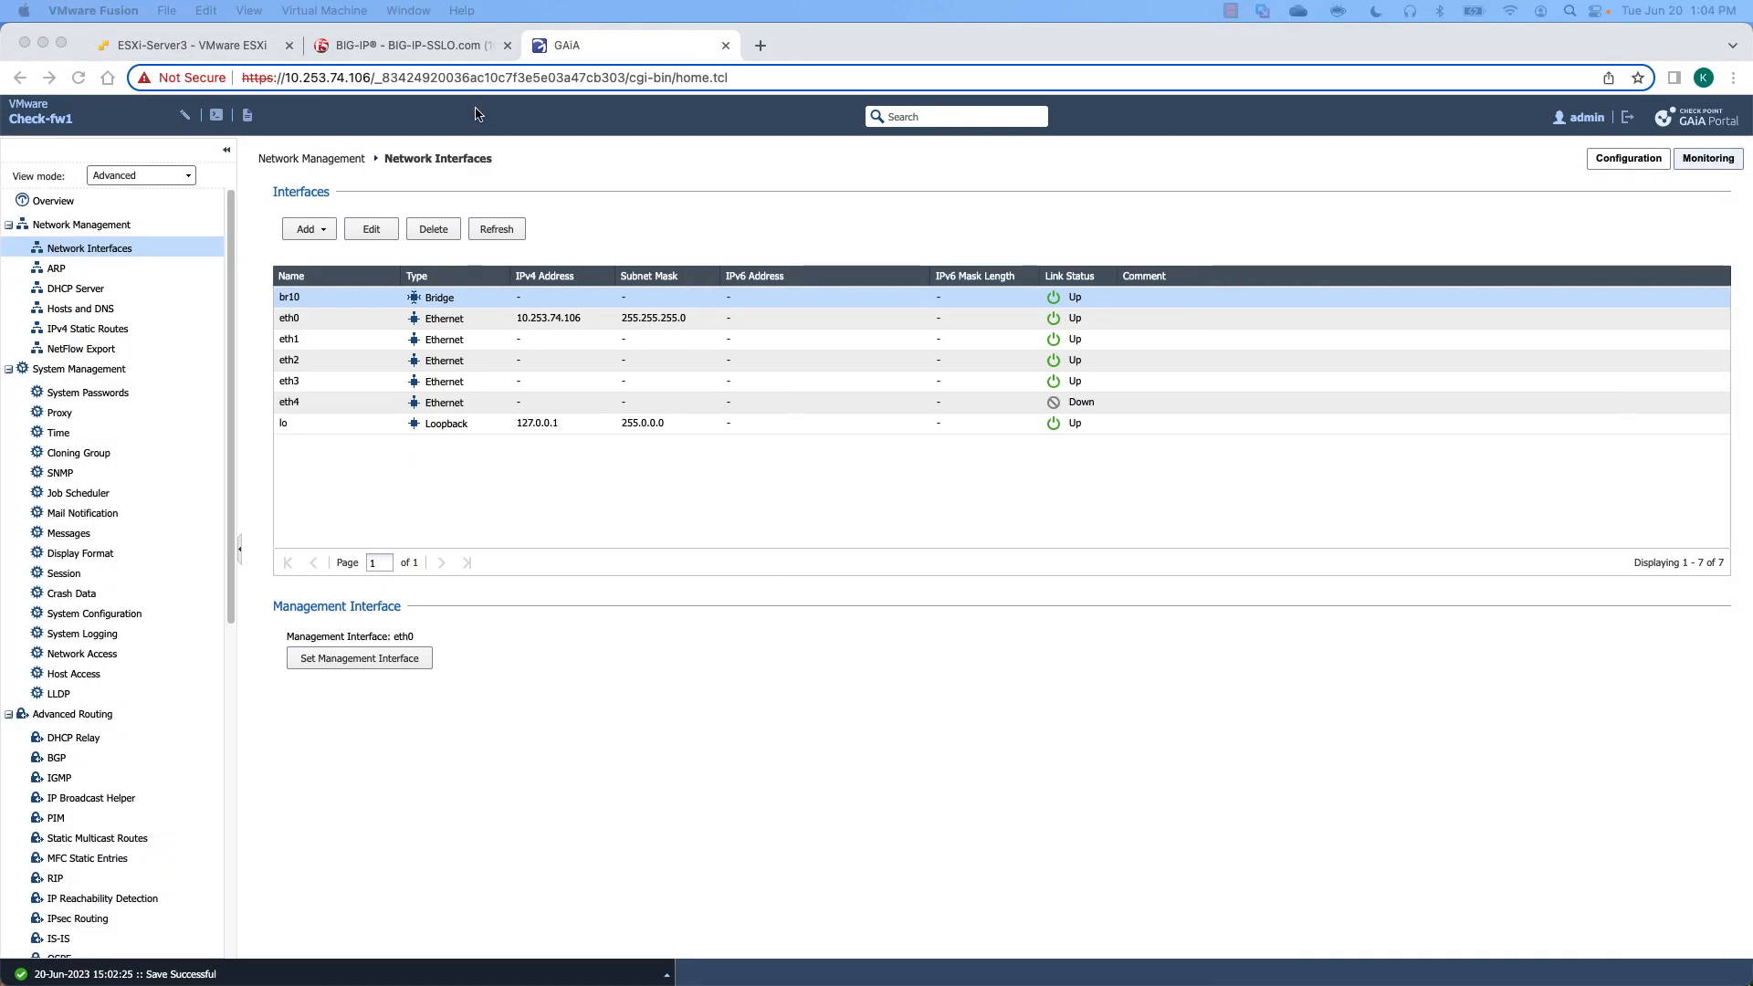
# Switch to the BIG-IP web interface in Chrome and examine the VLAN list with its untagged interfaces.
pyautogui.click(434, 44)
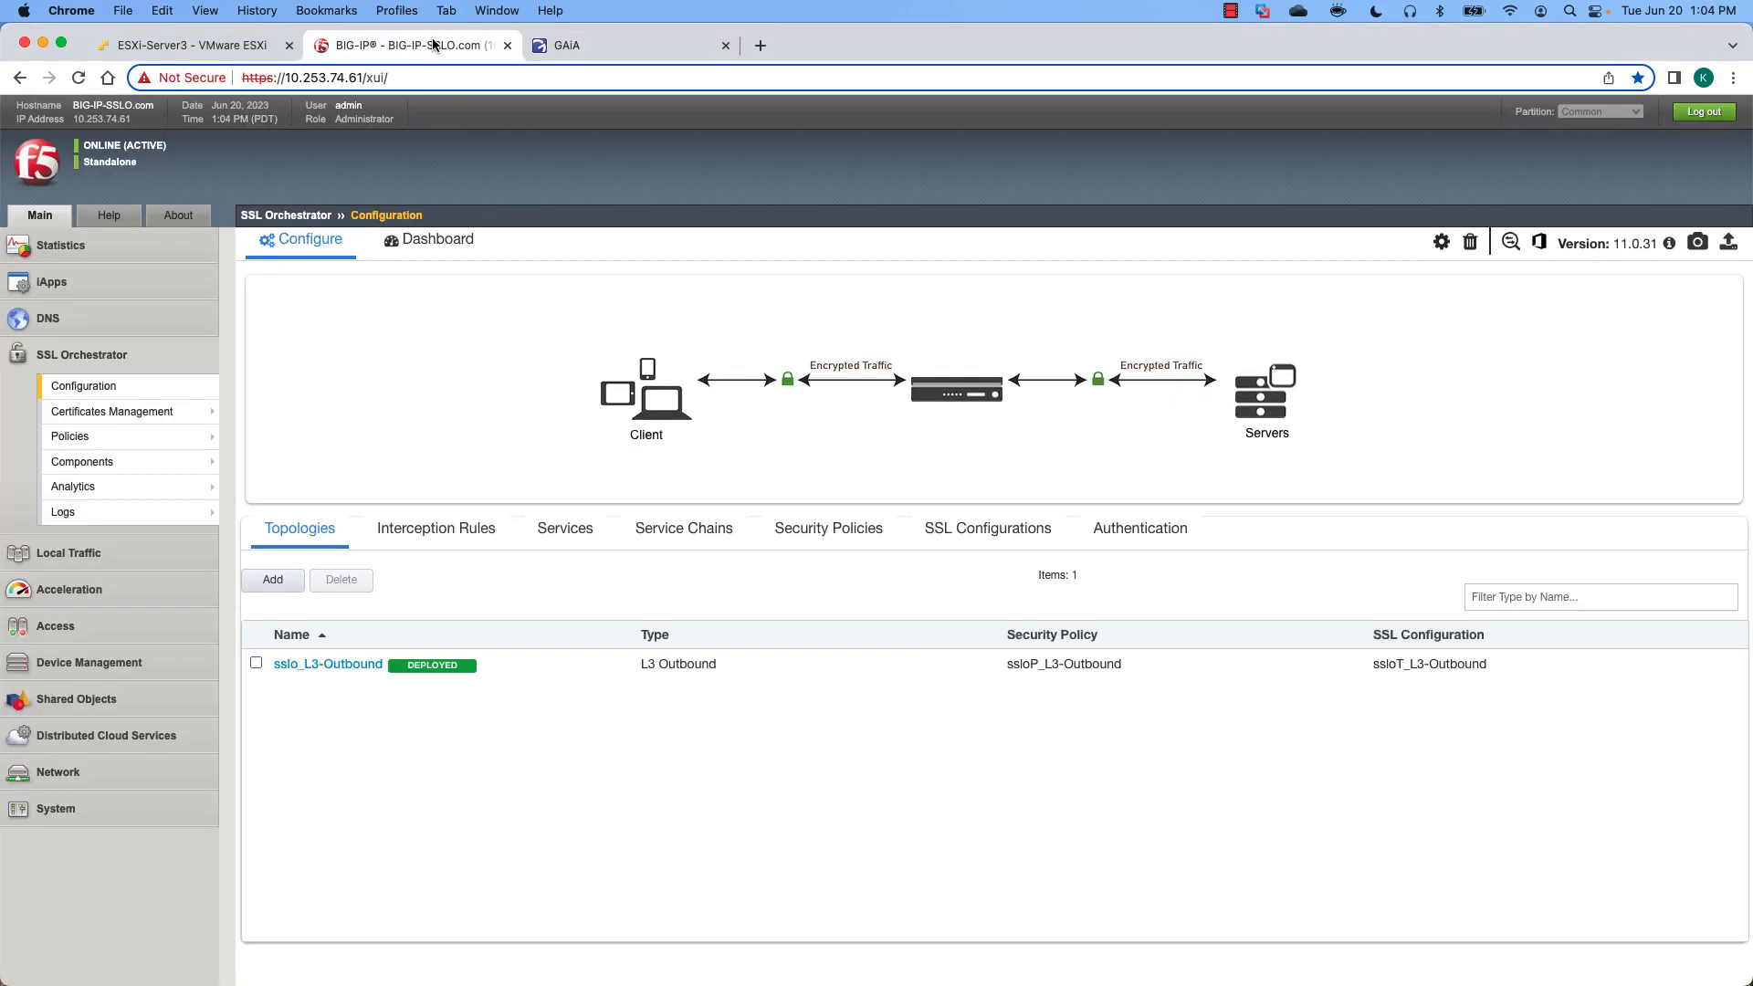
pyautogui.click(70, 772)
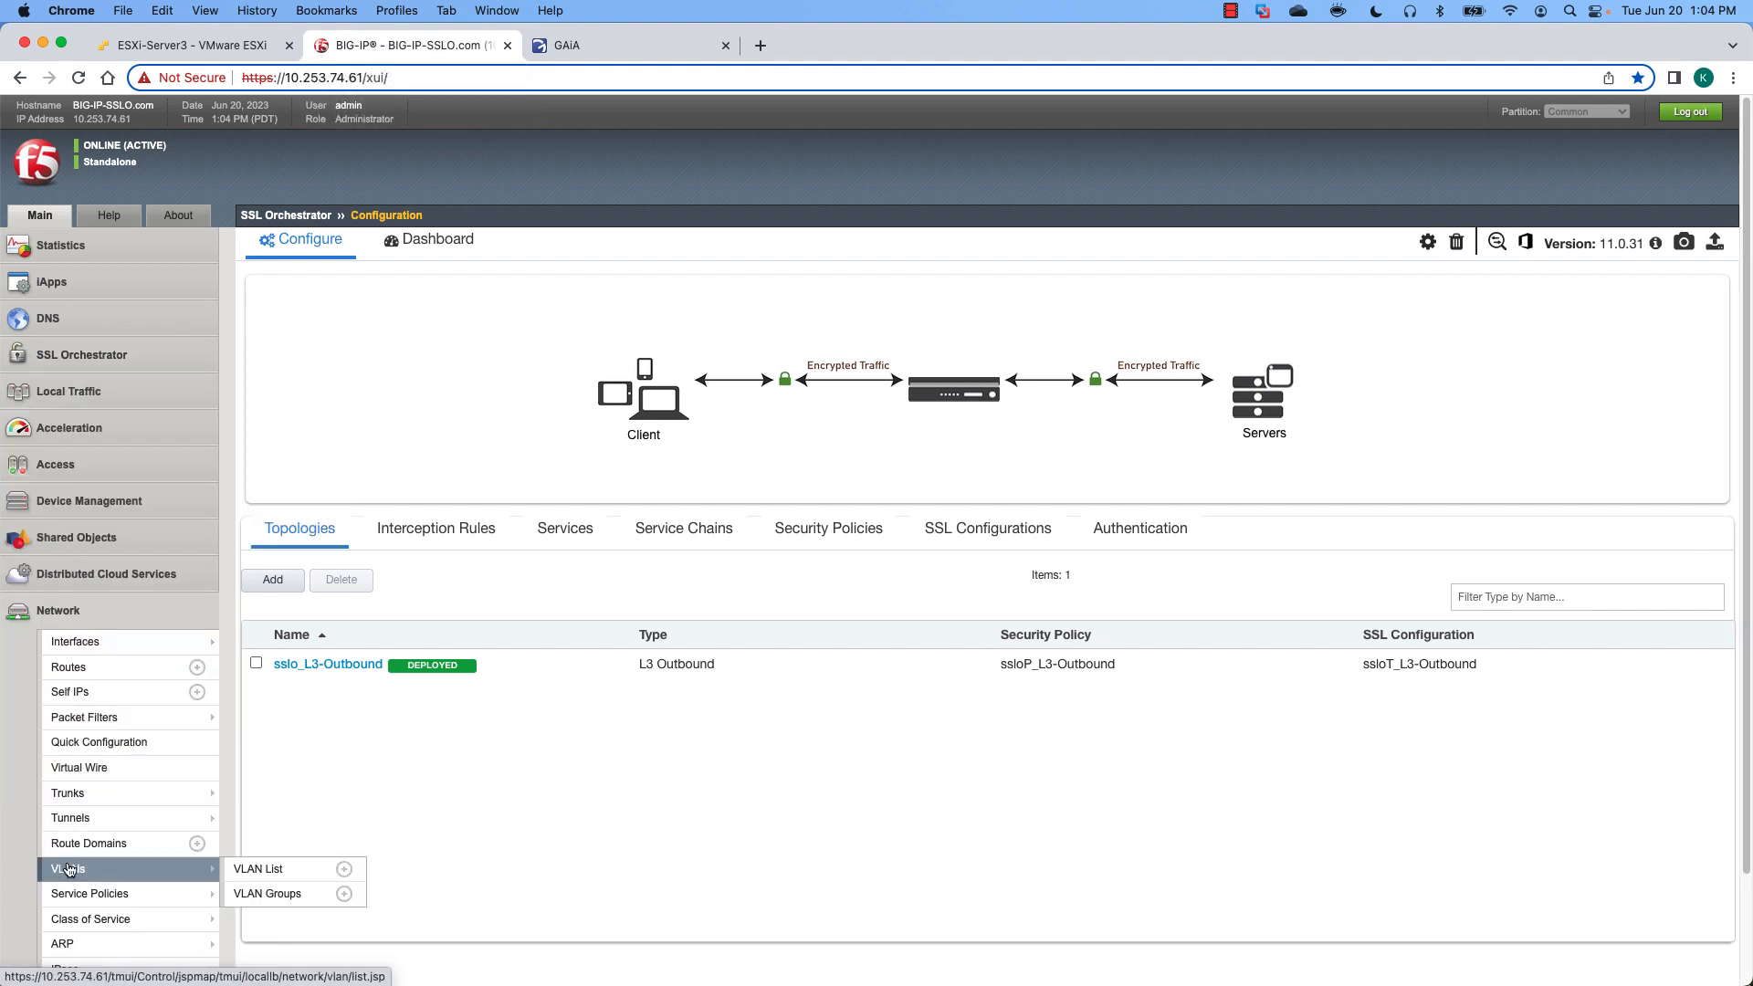
pyautogui.click(73, 870)
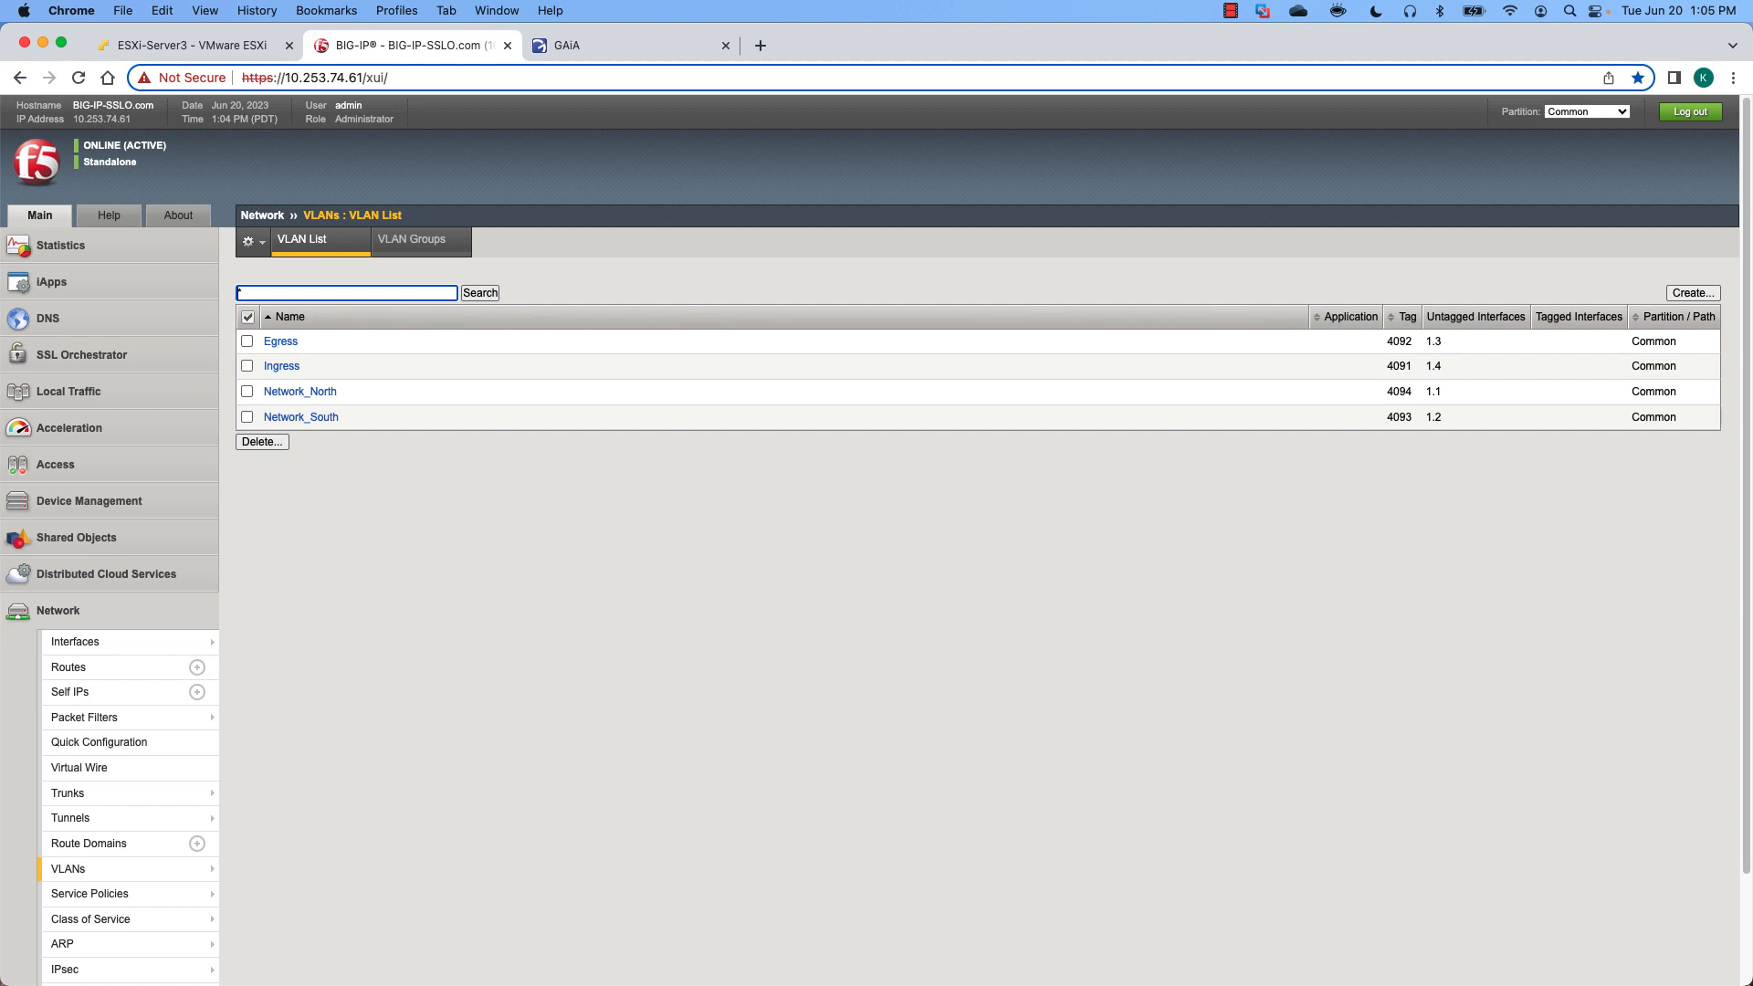
# Create an SSL Orchestrator service from the Check Point Security Gateway Inline Layer 2 template and name it CheckPoint.
pyautogui.click(91, 353)
pyautogui.click(89, 388)
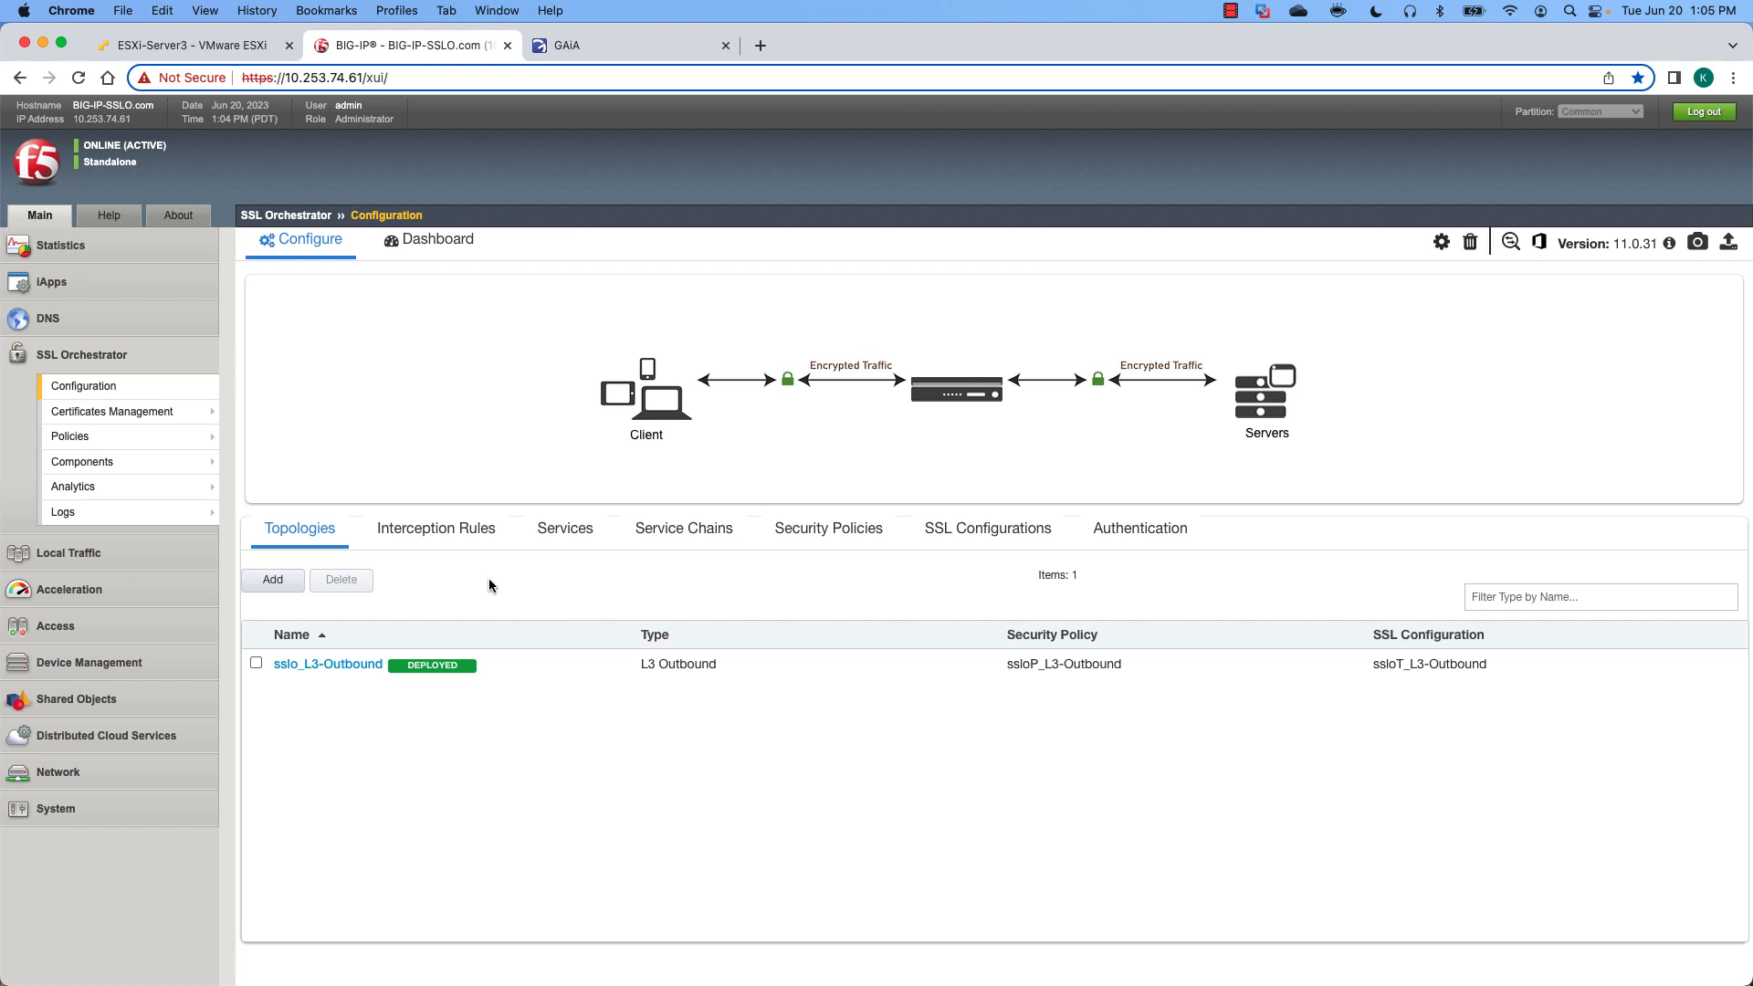
pyautogui.click(554, 534)
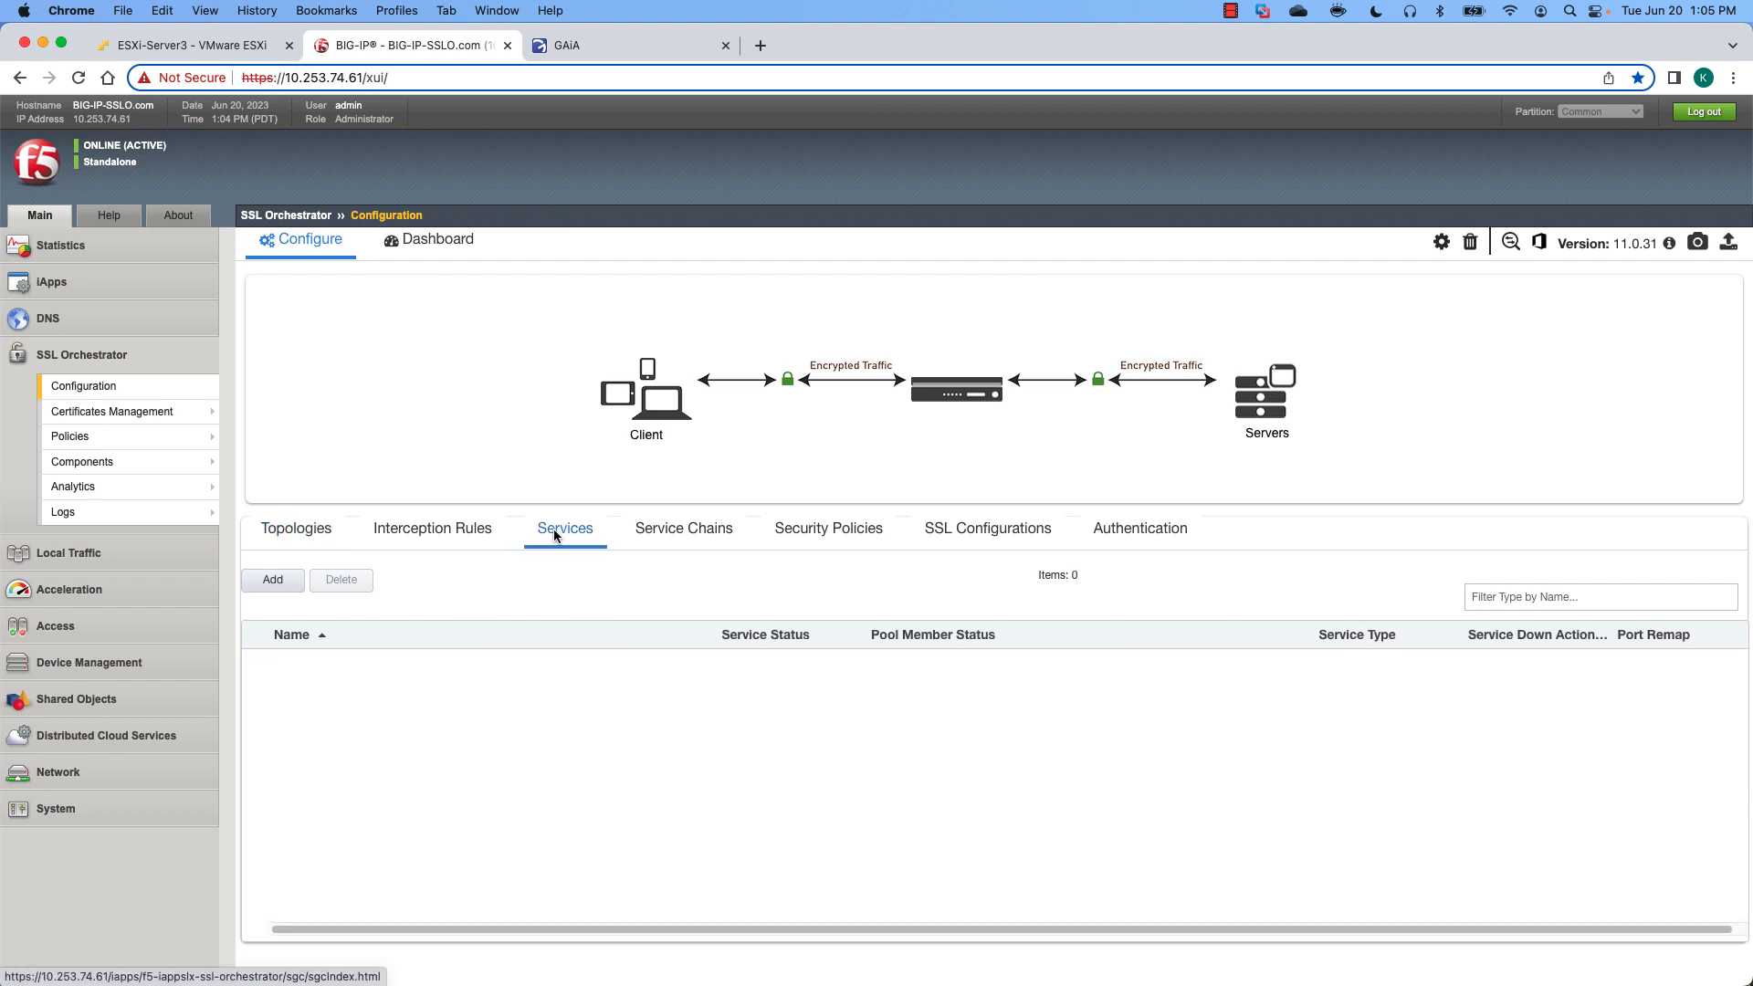
pyautogui.click(279, 581)
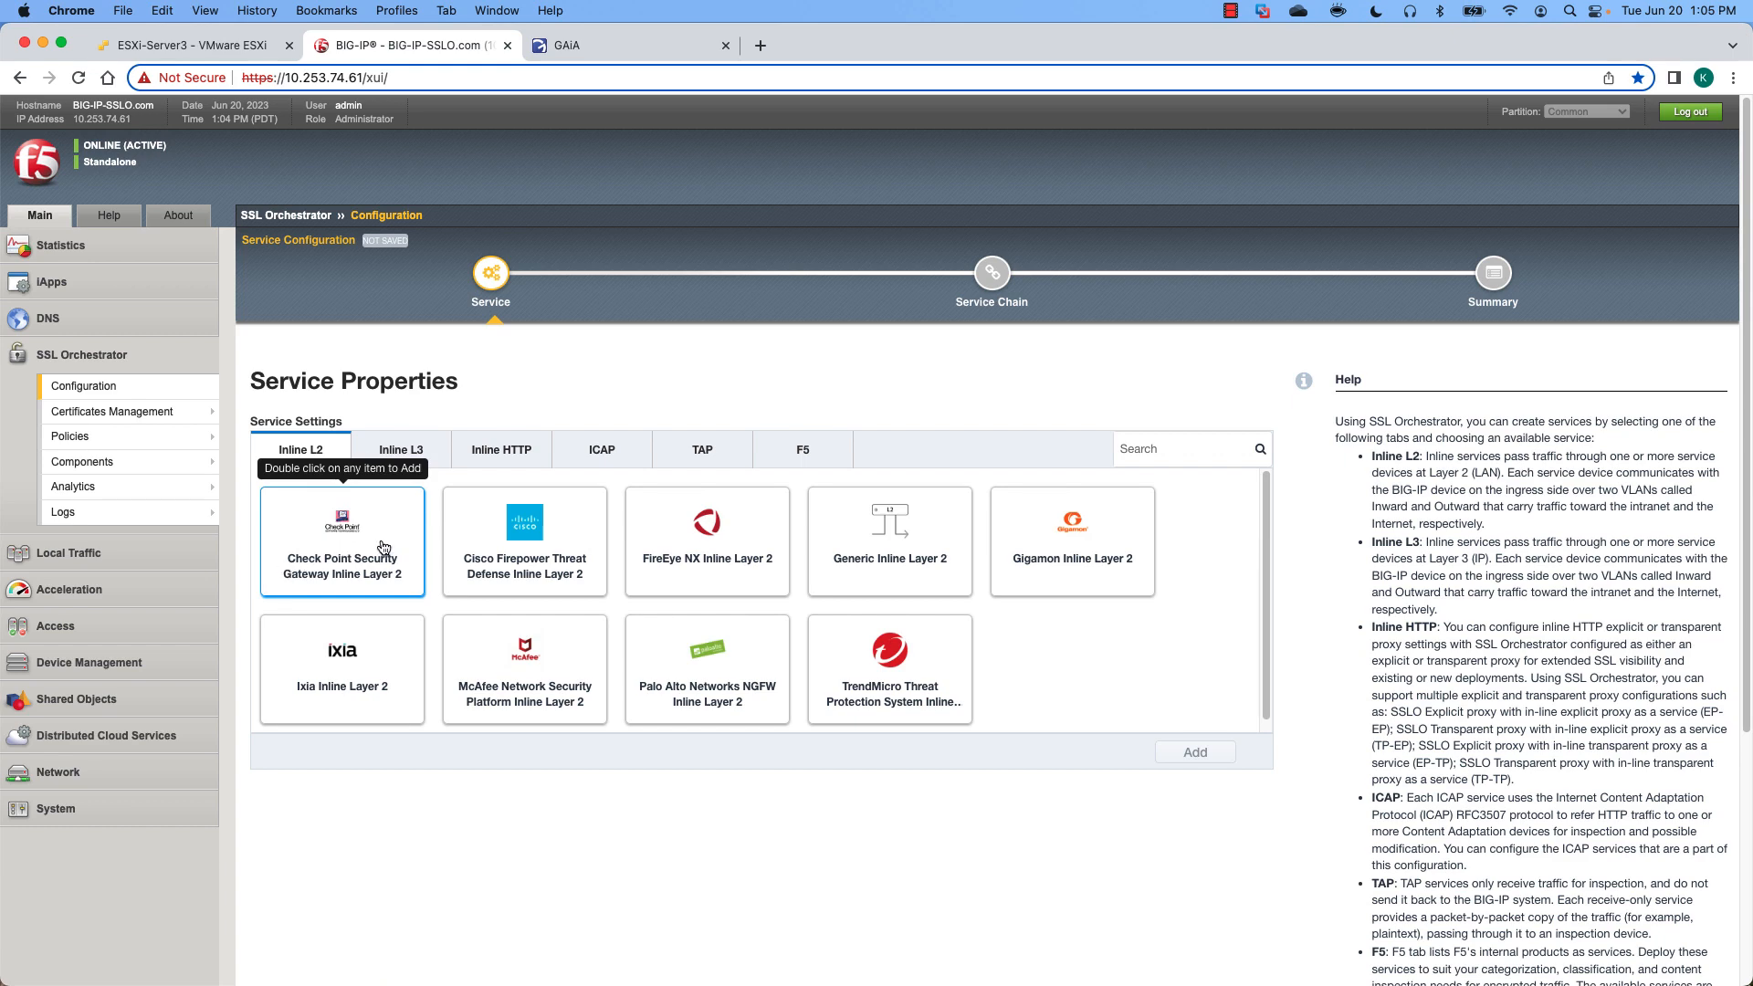
pyautogui.doubleClick(383, 547)
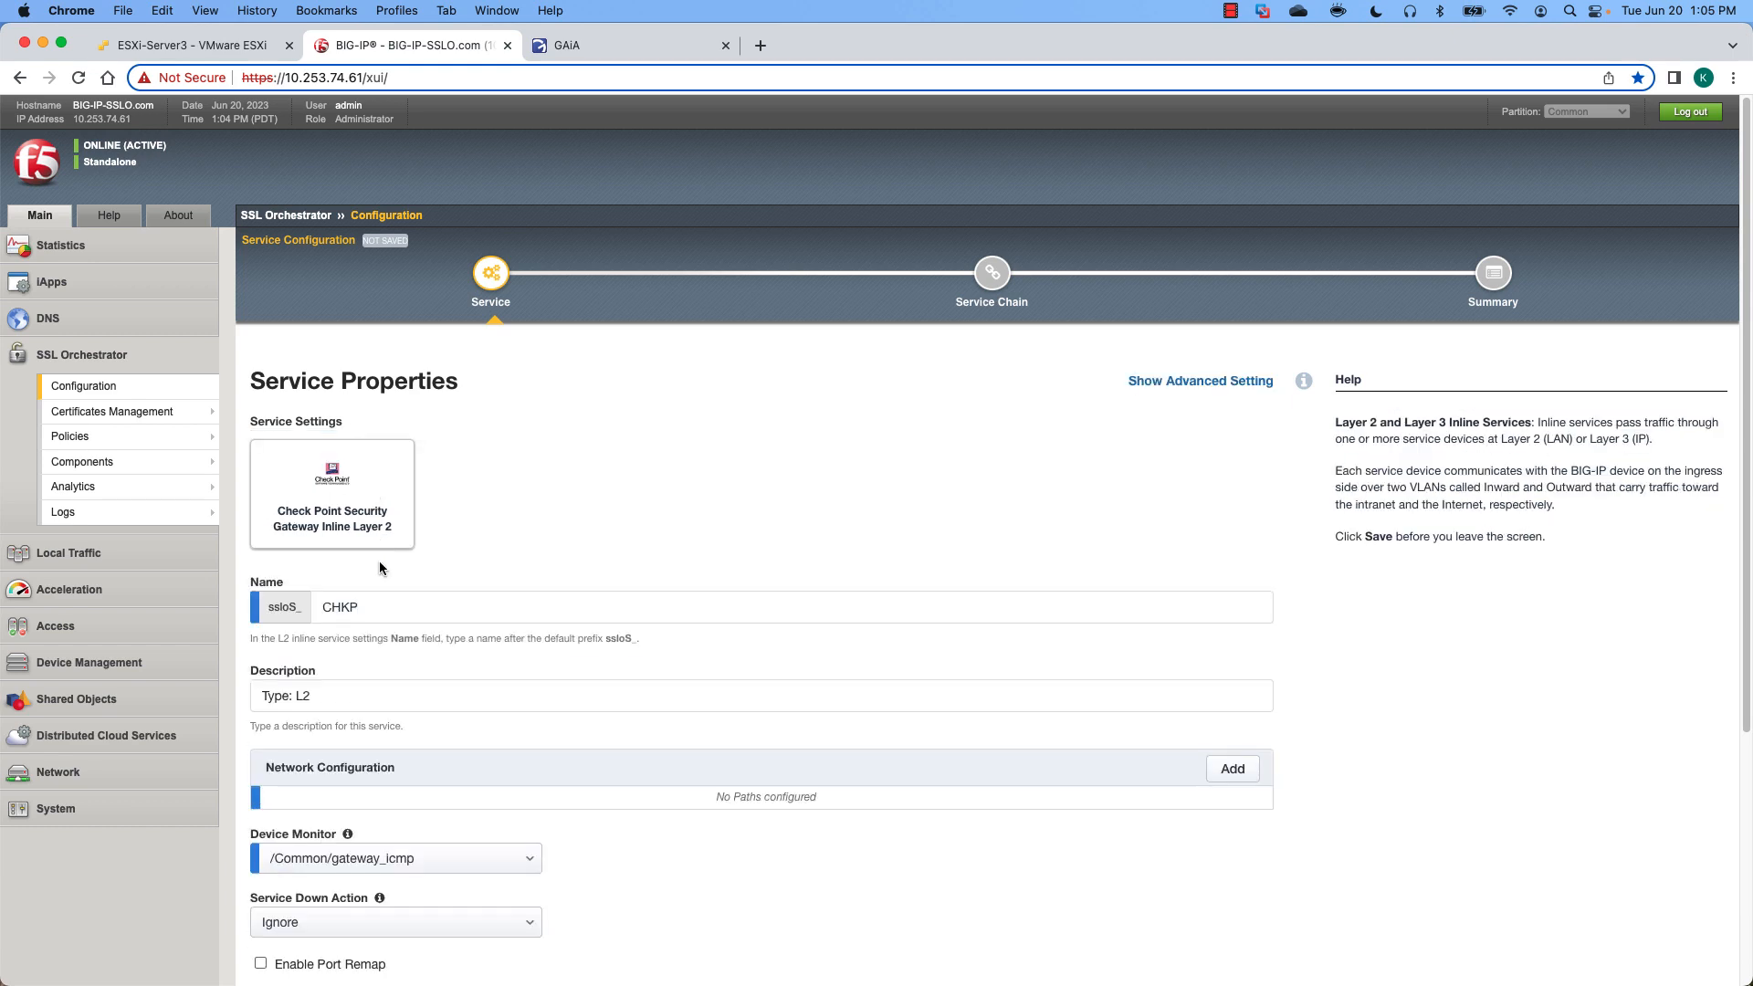
pyautogui.moveTo(370, 606); pyautogui.dragTo(301, 606)
pyautogui.write('C')
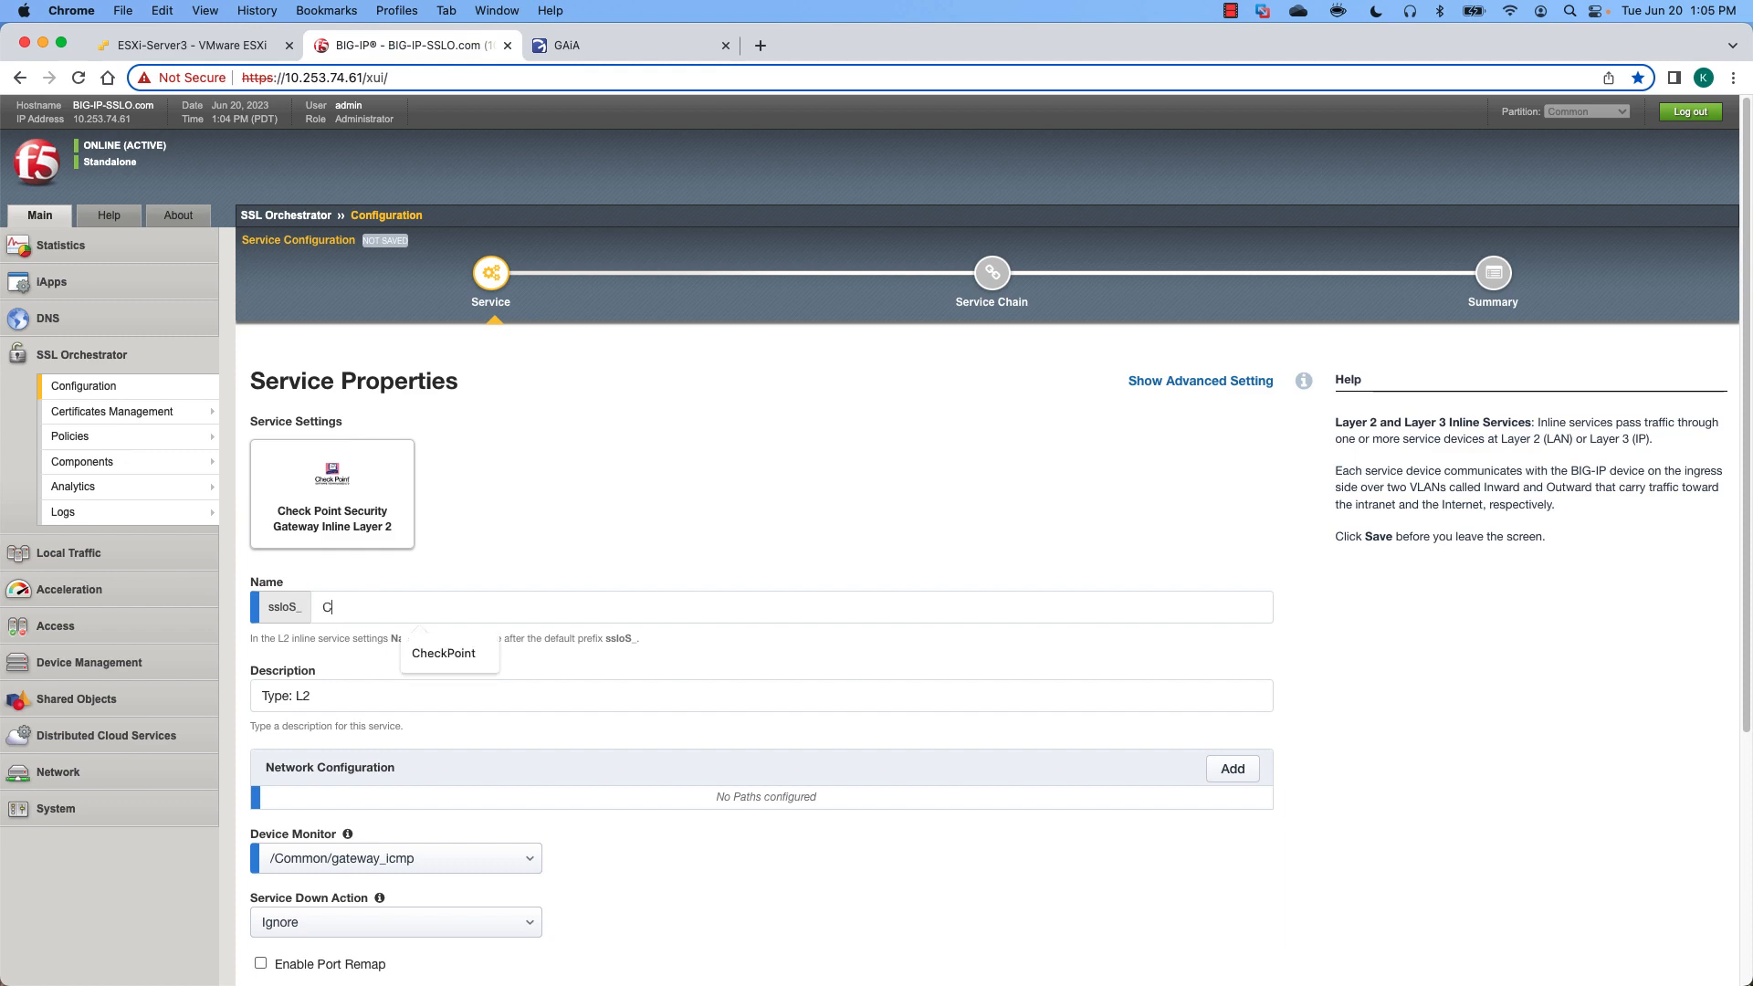
pyautogui.write('heckPoint')
# Add a network path using the existing VLANs, from BIG-IP through /Common/Egress and back to BIG-IP through /Common/Ingress.
pyautogui.scroll(-5, 602, 570)
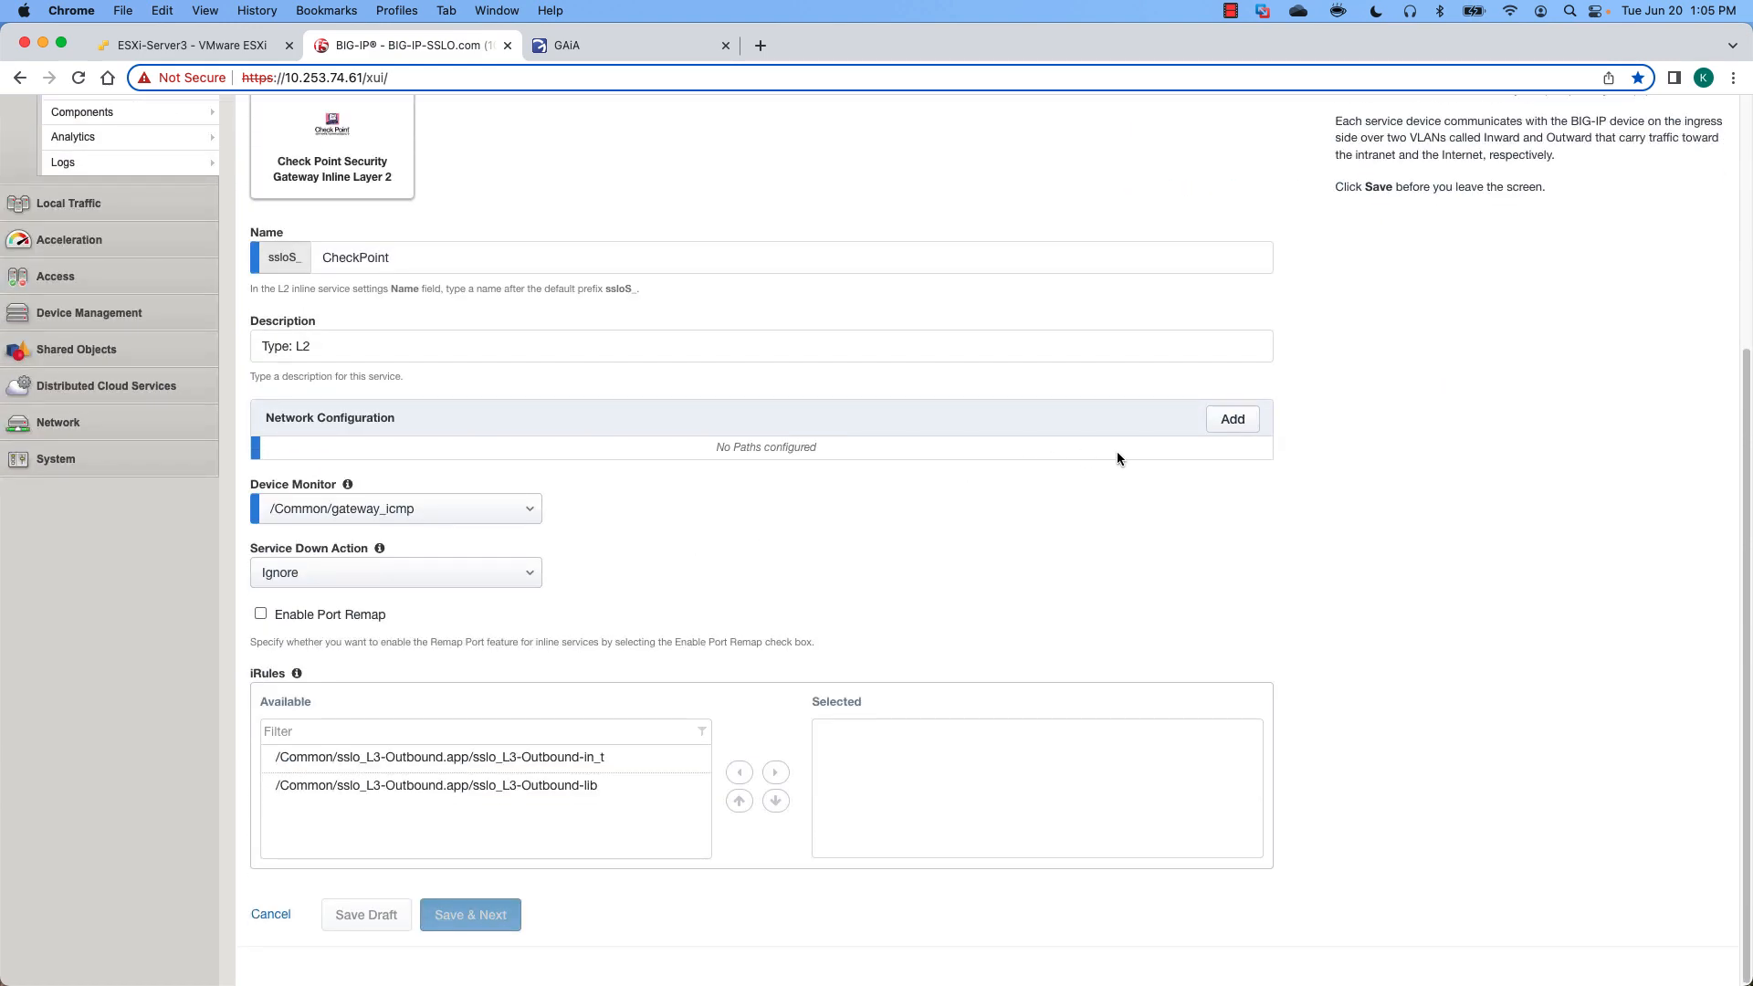
pyautogui.click(1236, 423)
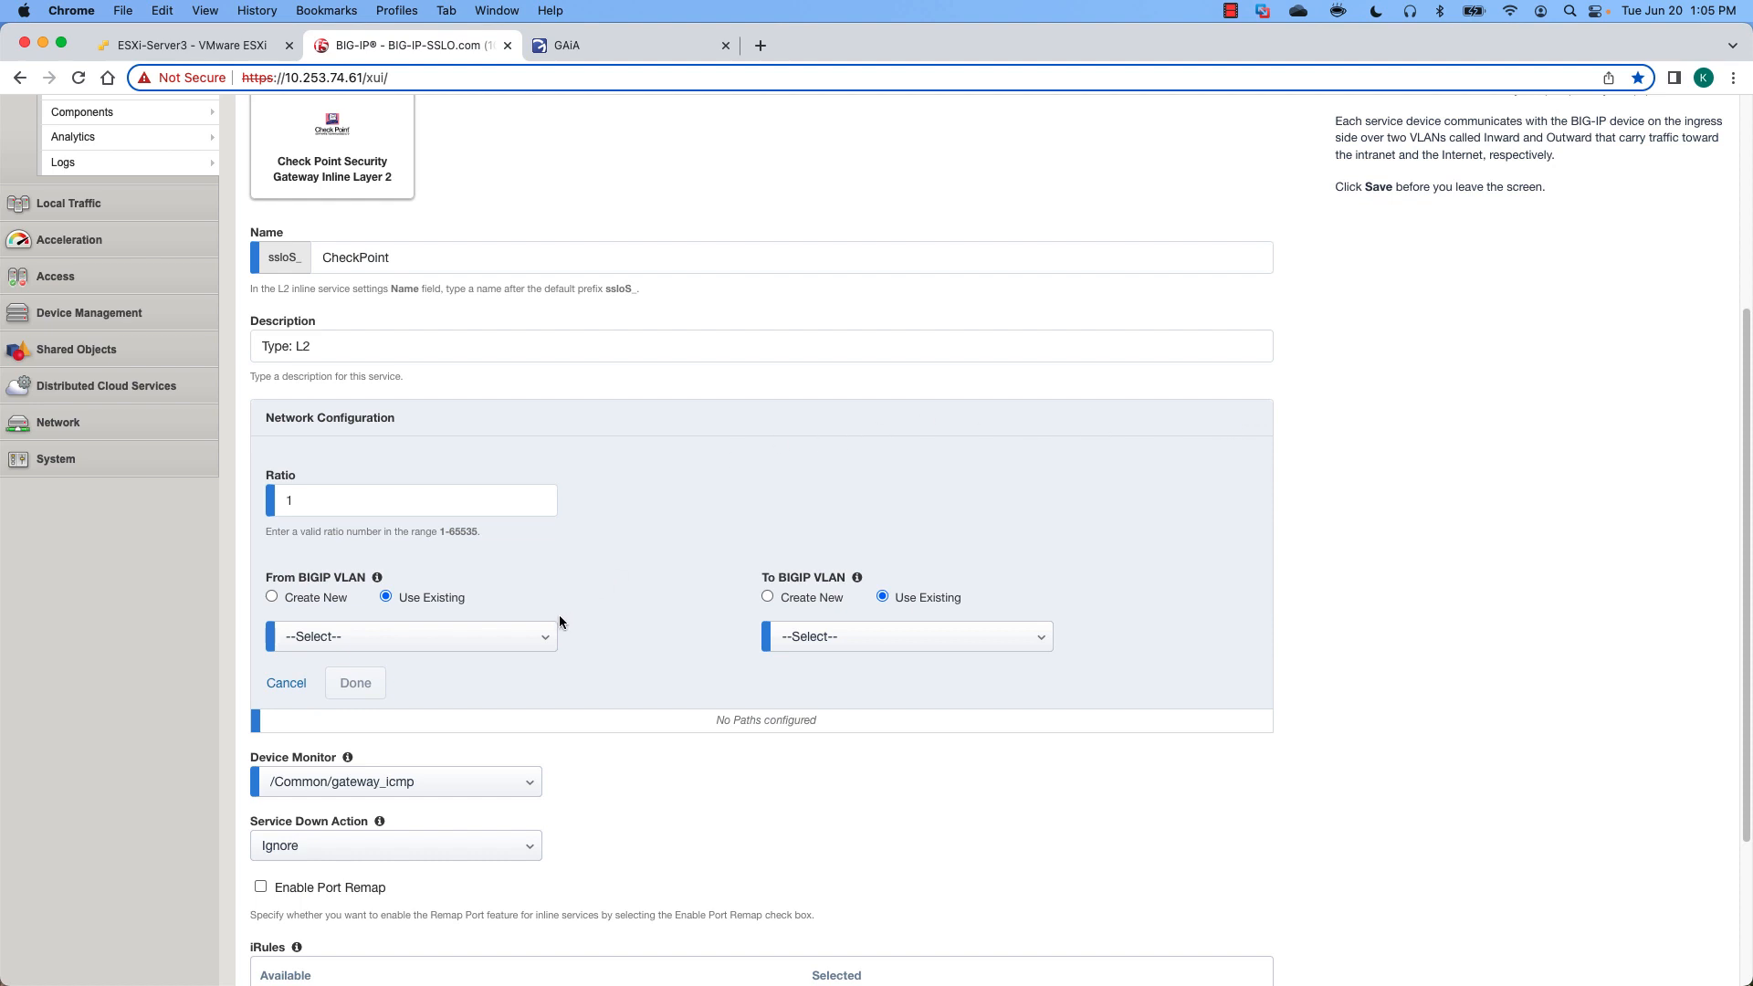
pyautogui.click(512, 636)
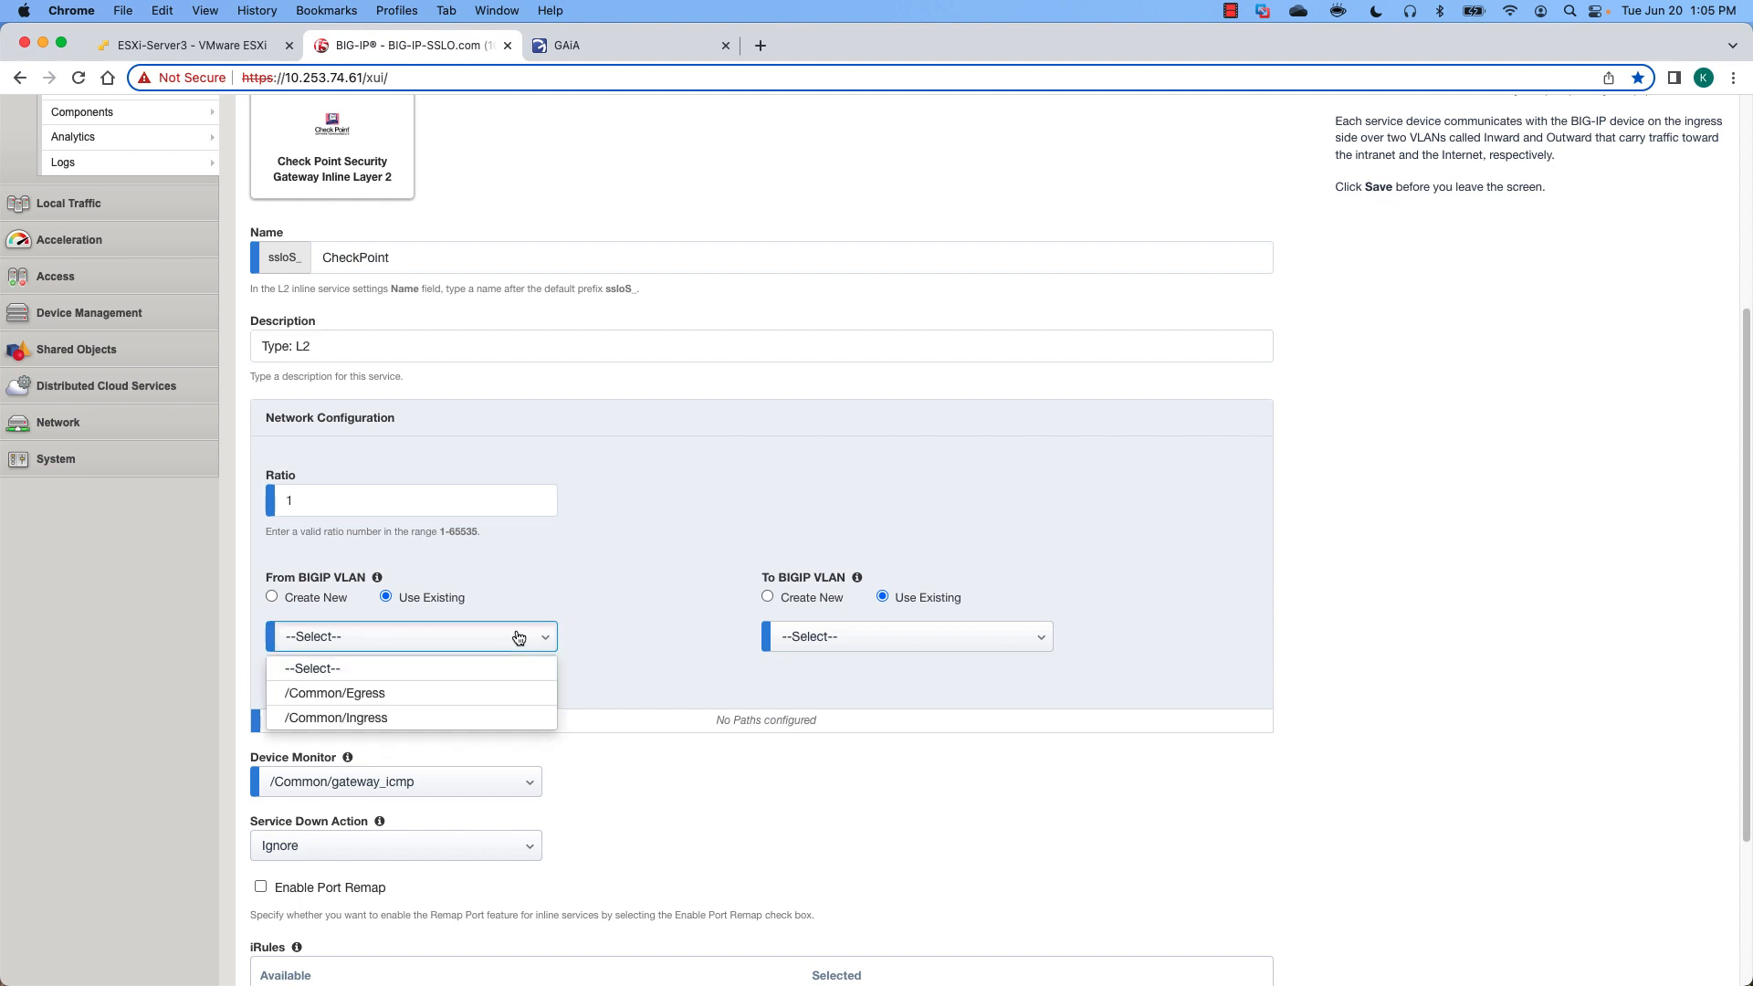
pyautogui.click(408, 694)
pyautogui.click(851, 639)
pyautogui.click(872, 721)
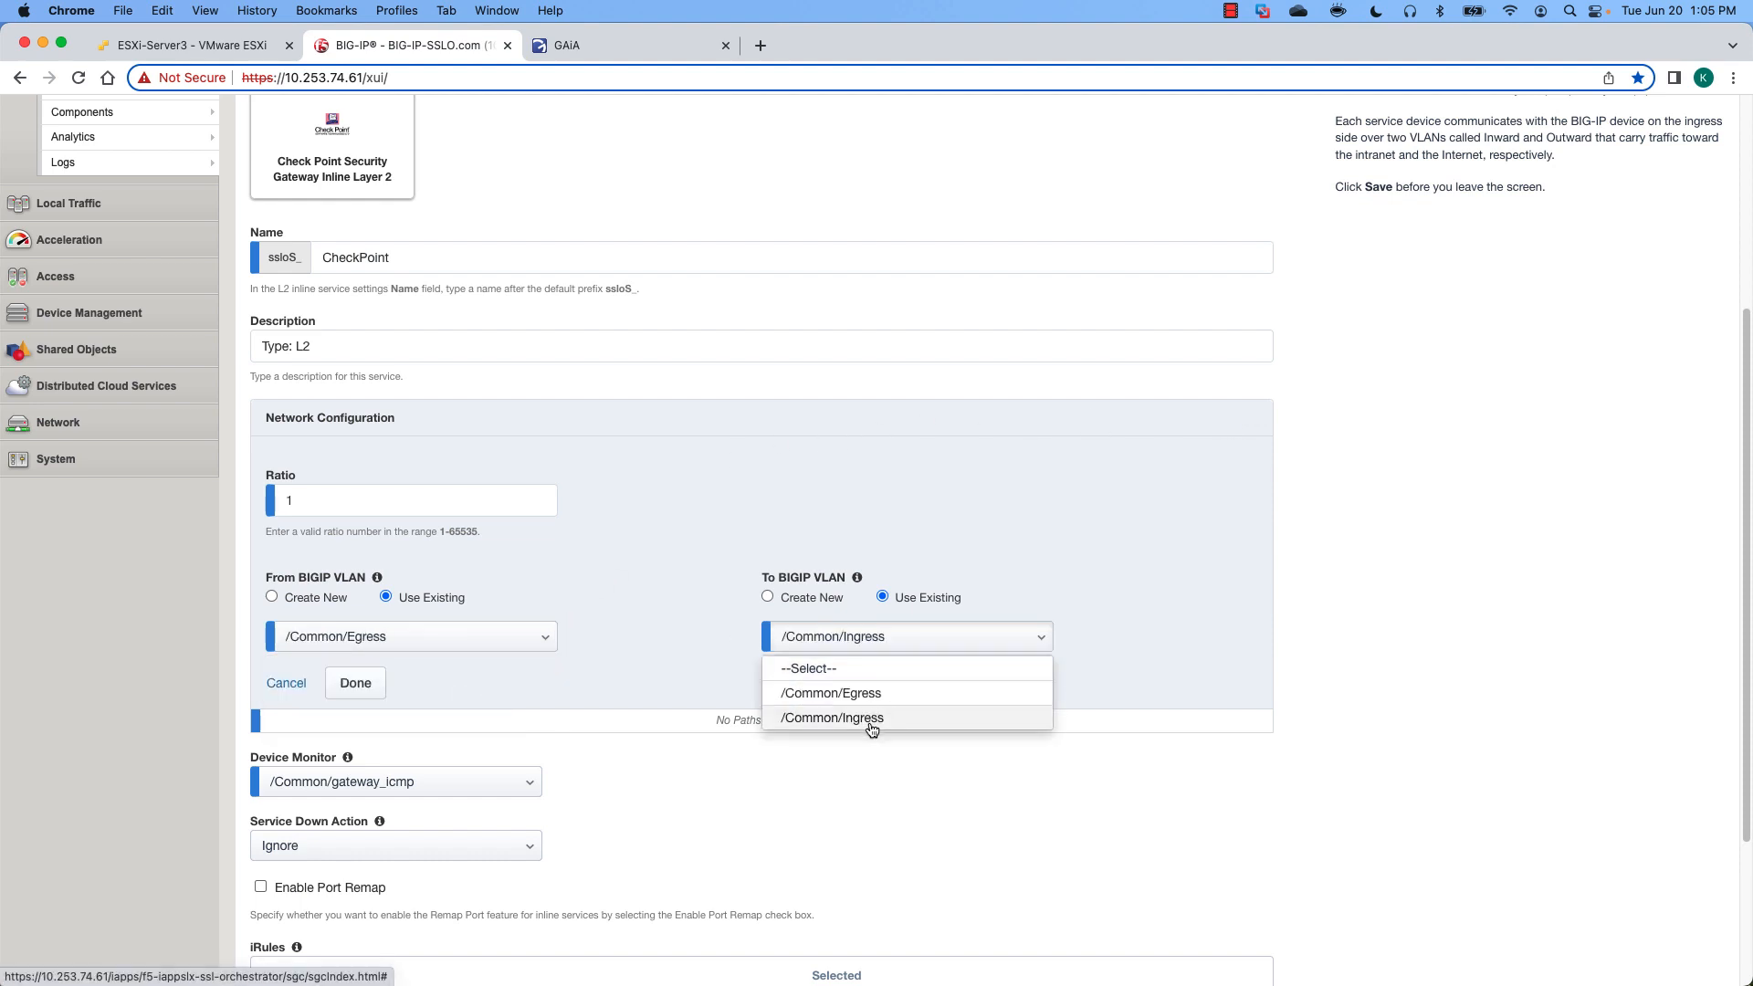
pyautogui.click(356, 682)
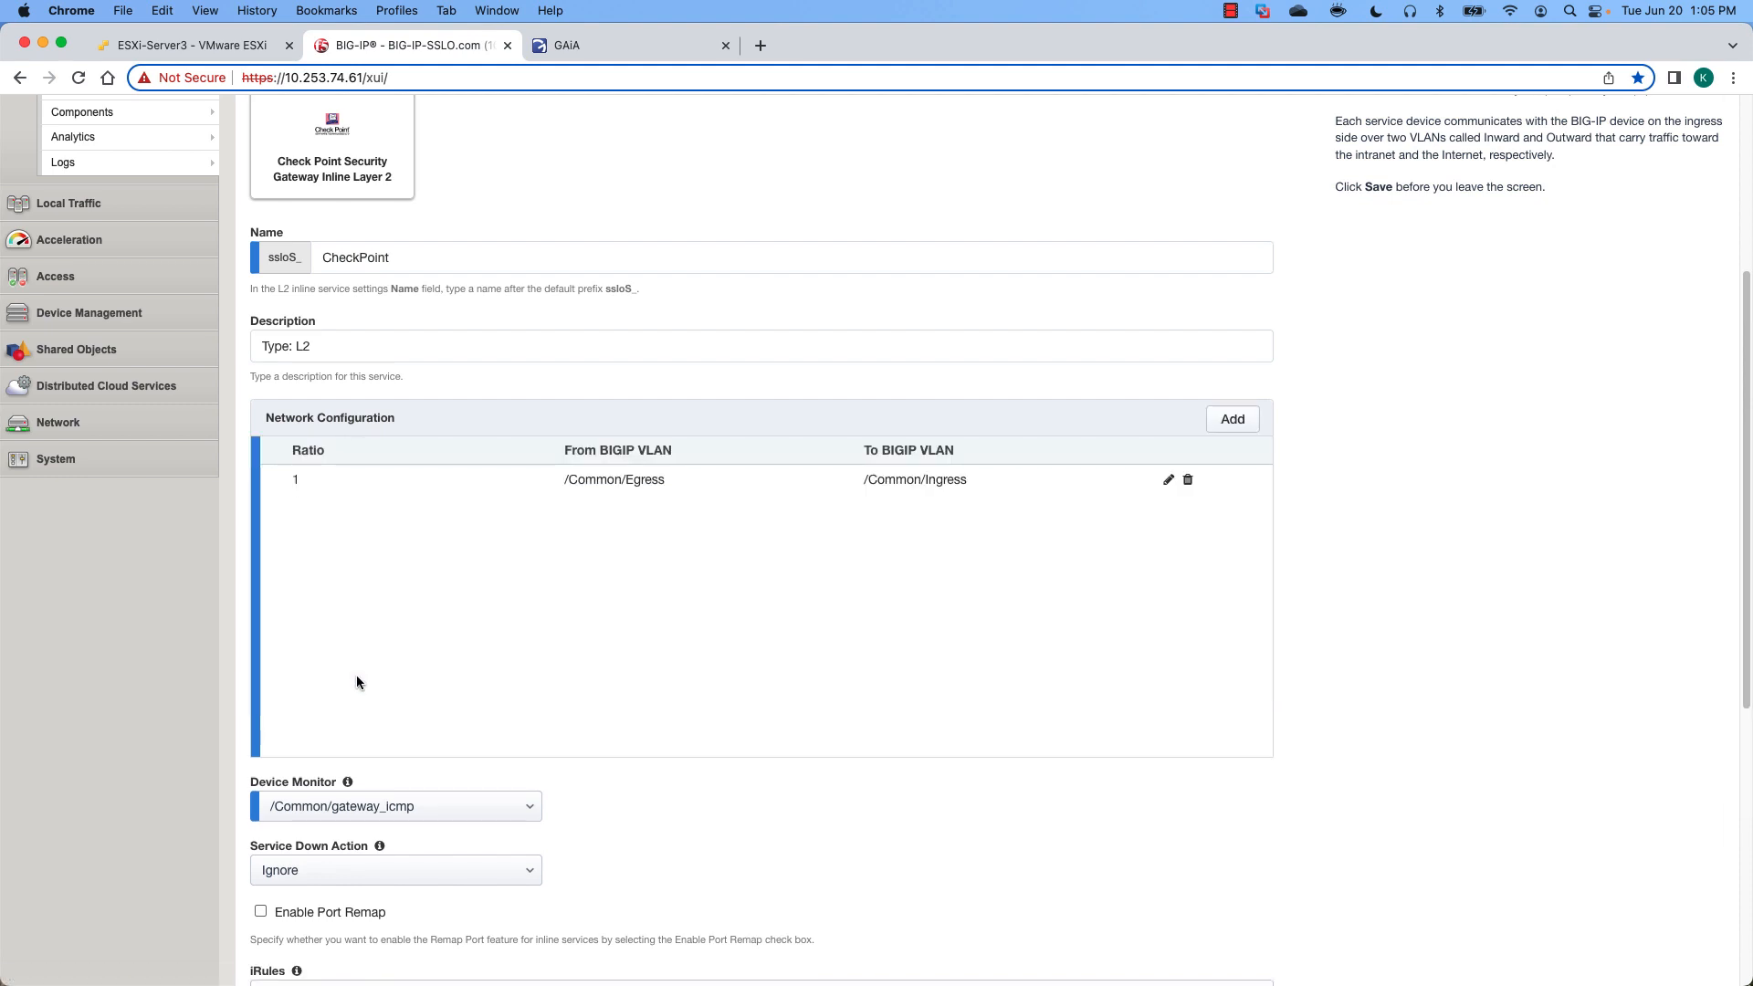
# Enable port remap for the CheckPoint service, keeping port 80, and save the service to continue to the service chain.
pyautogui.scroll(-5, 738, 669)
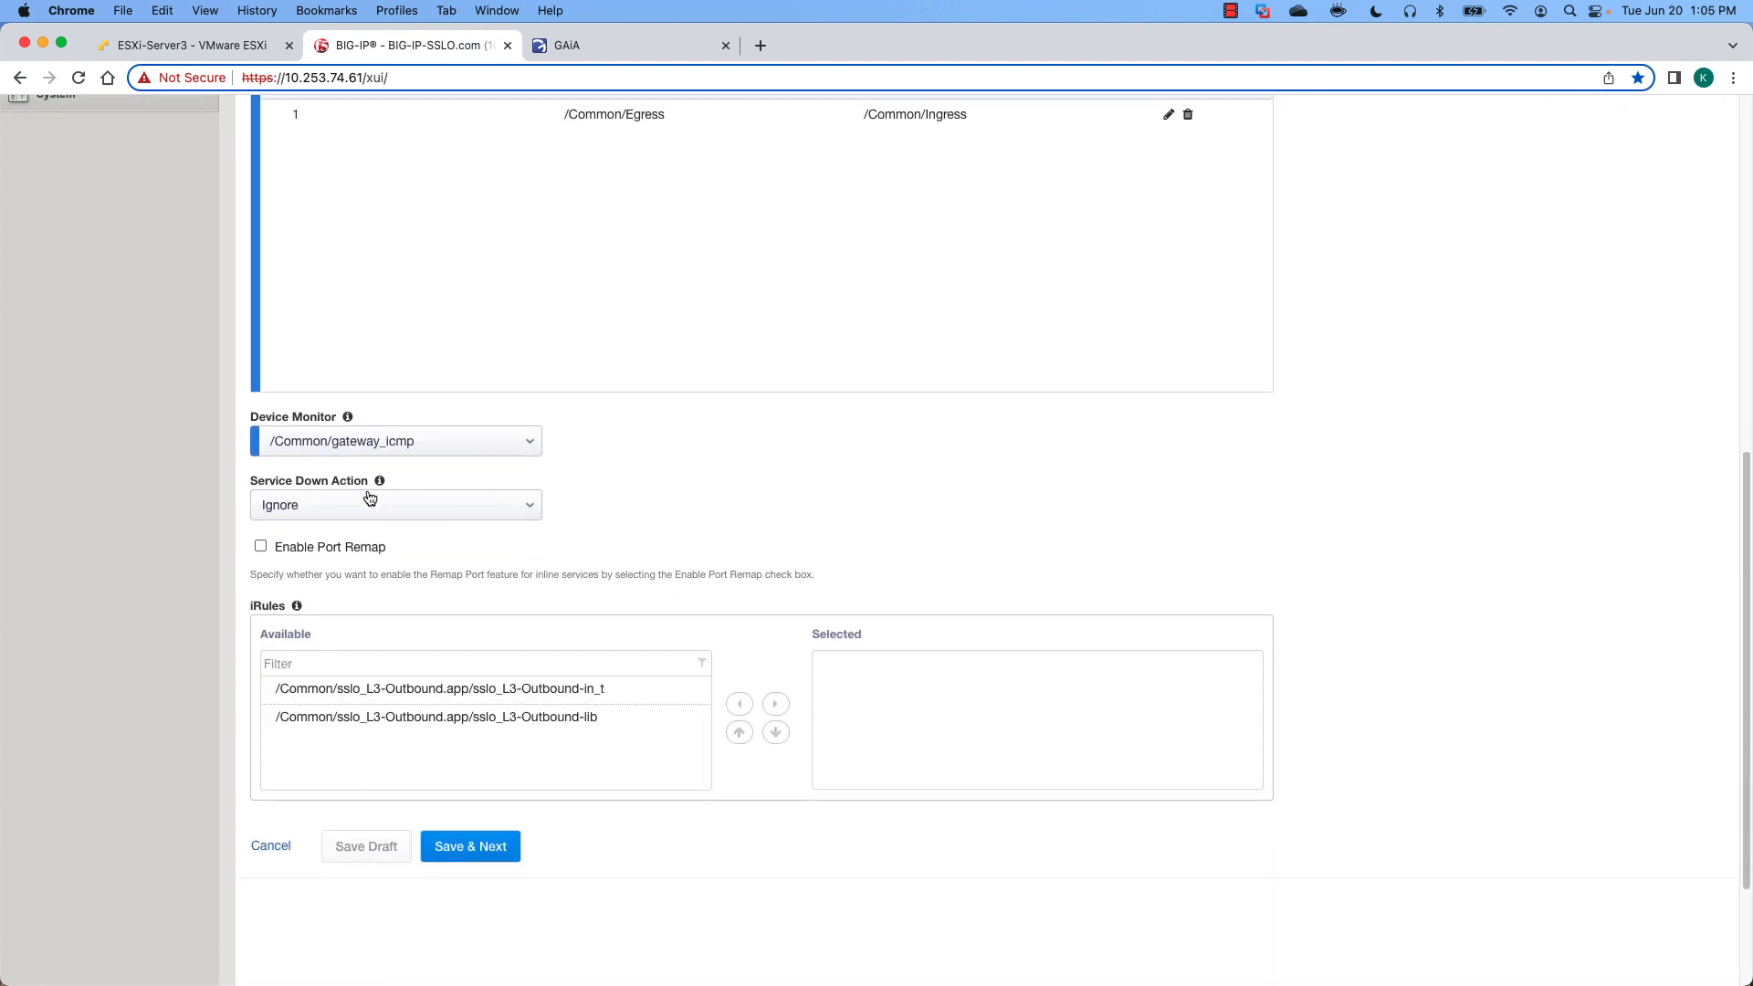
pyautogui.click(260, 545)
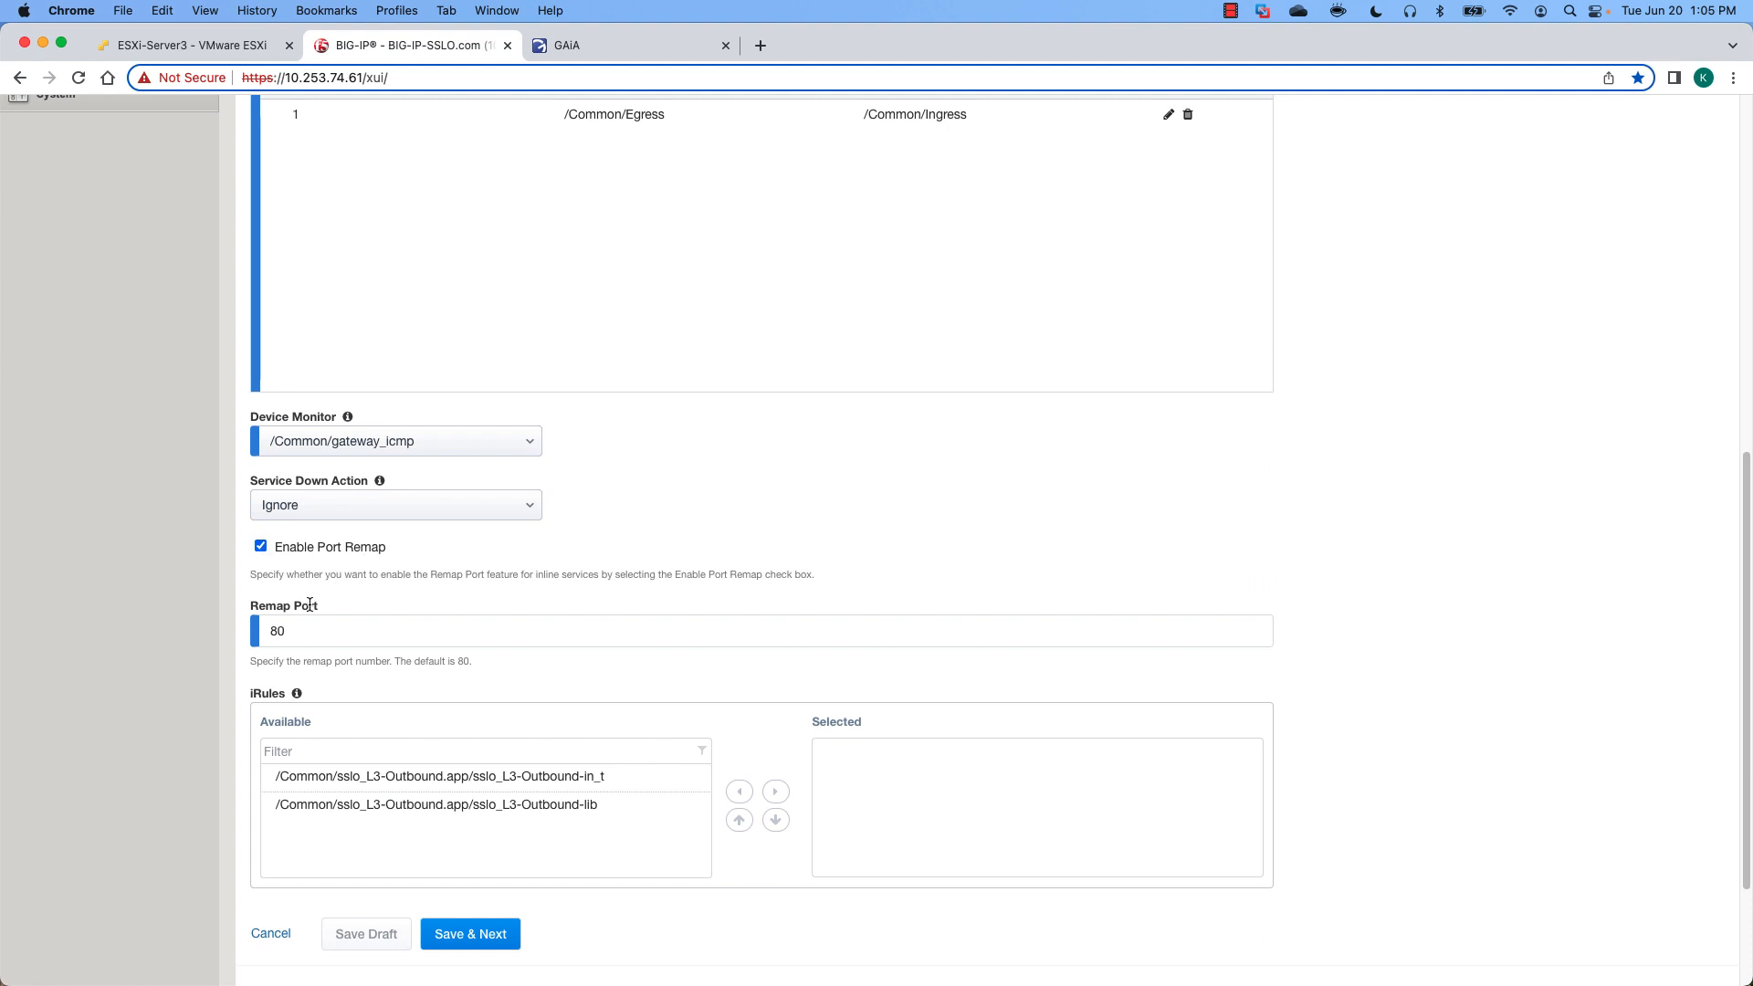
pyautogui.scroll(-3, 875, 522)
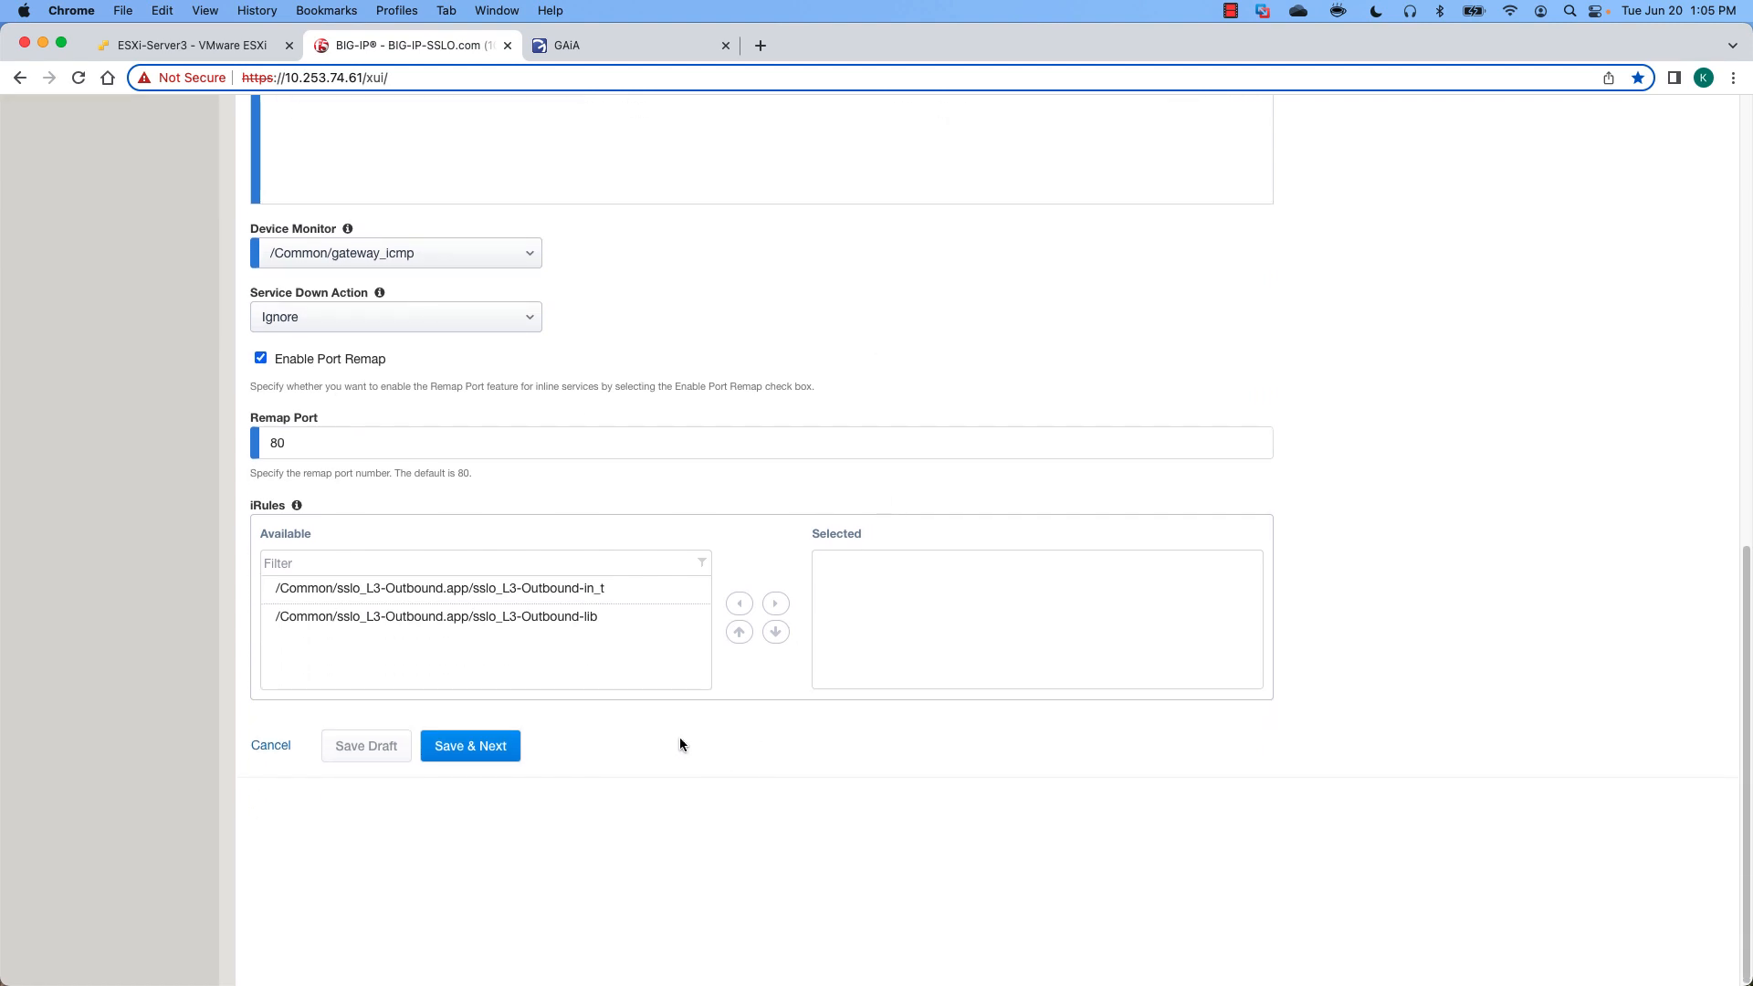
pyautogui.click(474, 748)
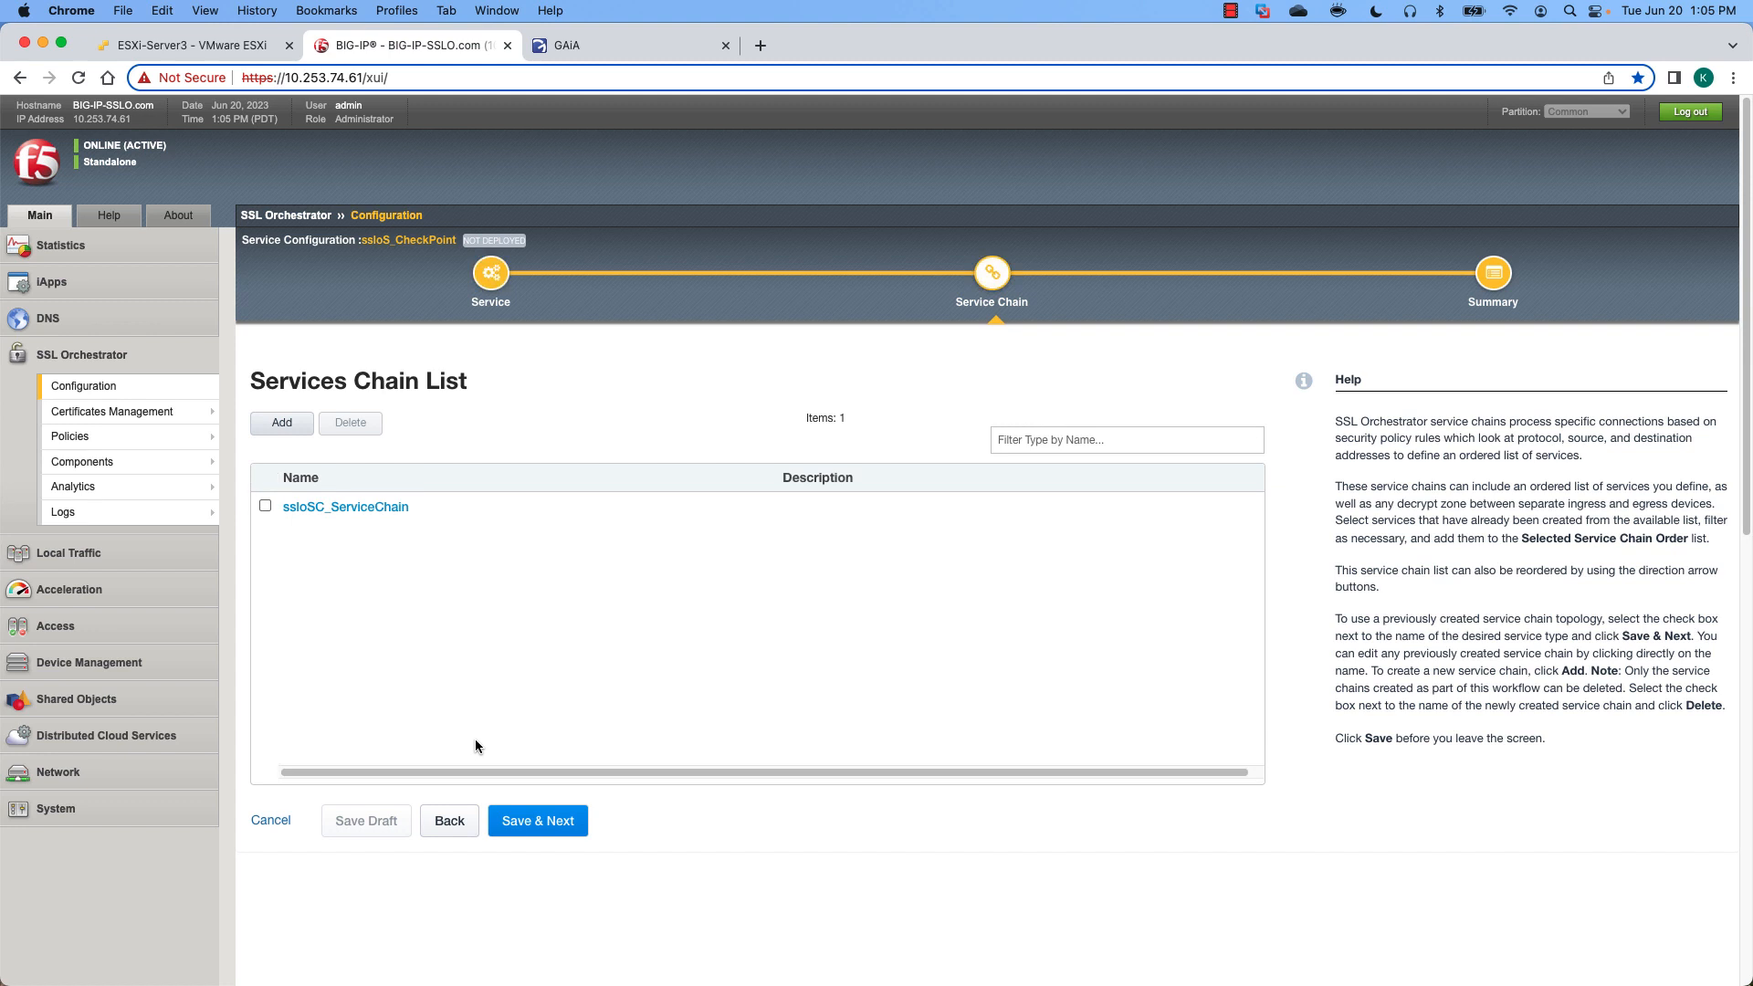
# Add ssloS_CheckPoint to the selected services of ssloSC_ServiceChain and save the chain despite the referencing security policy.
pyautogui.click(355, 508)
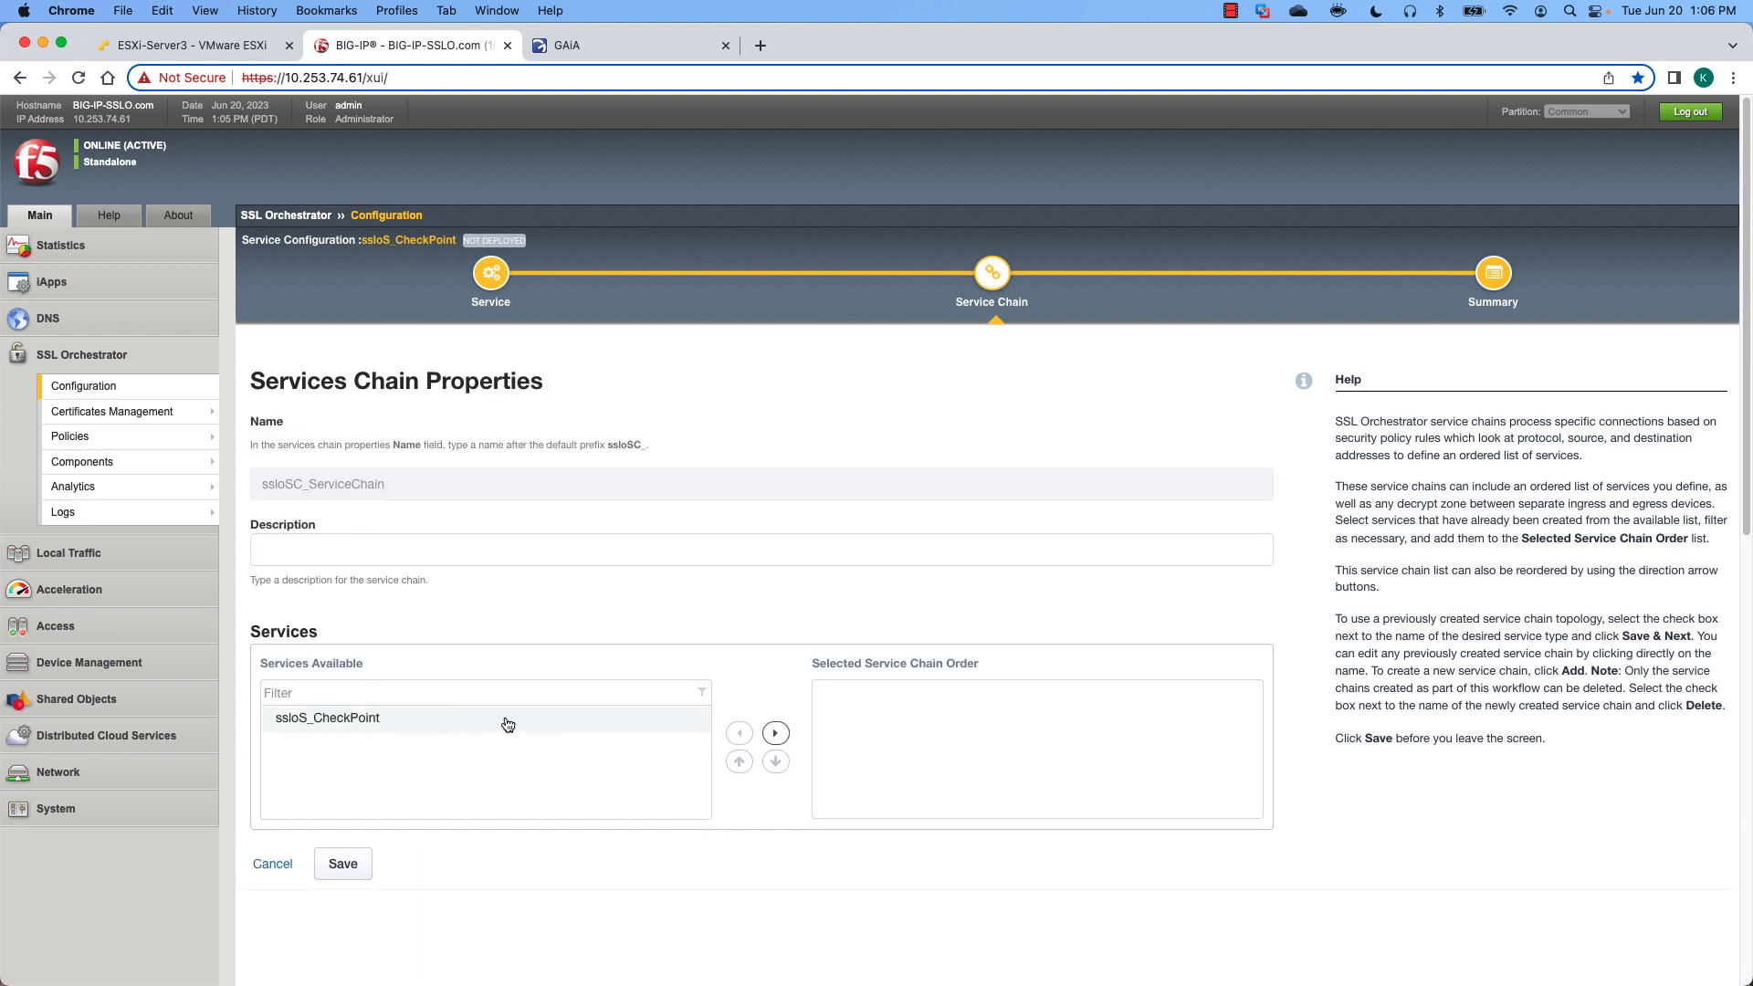
pyautogui.click(775, 733)
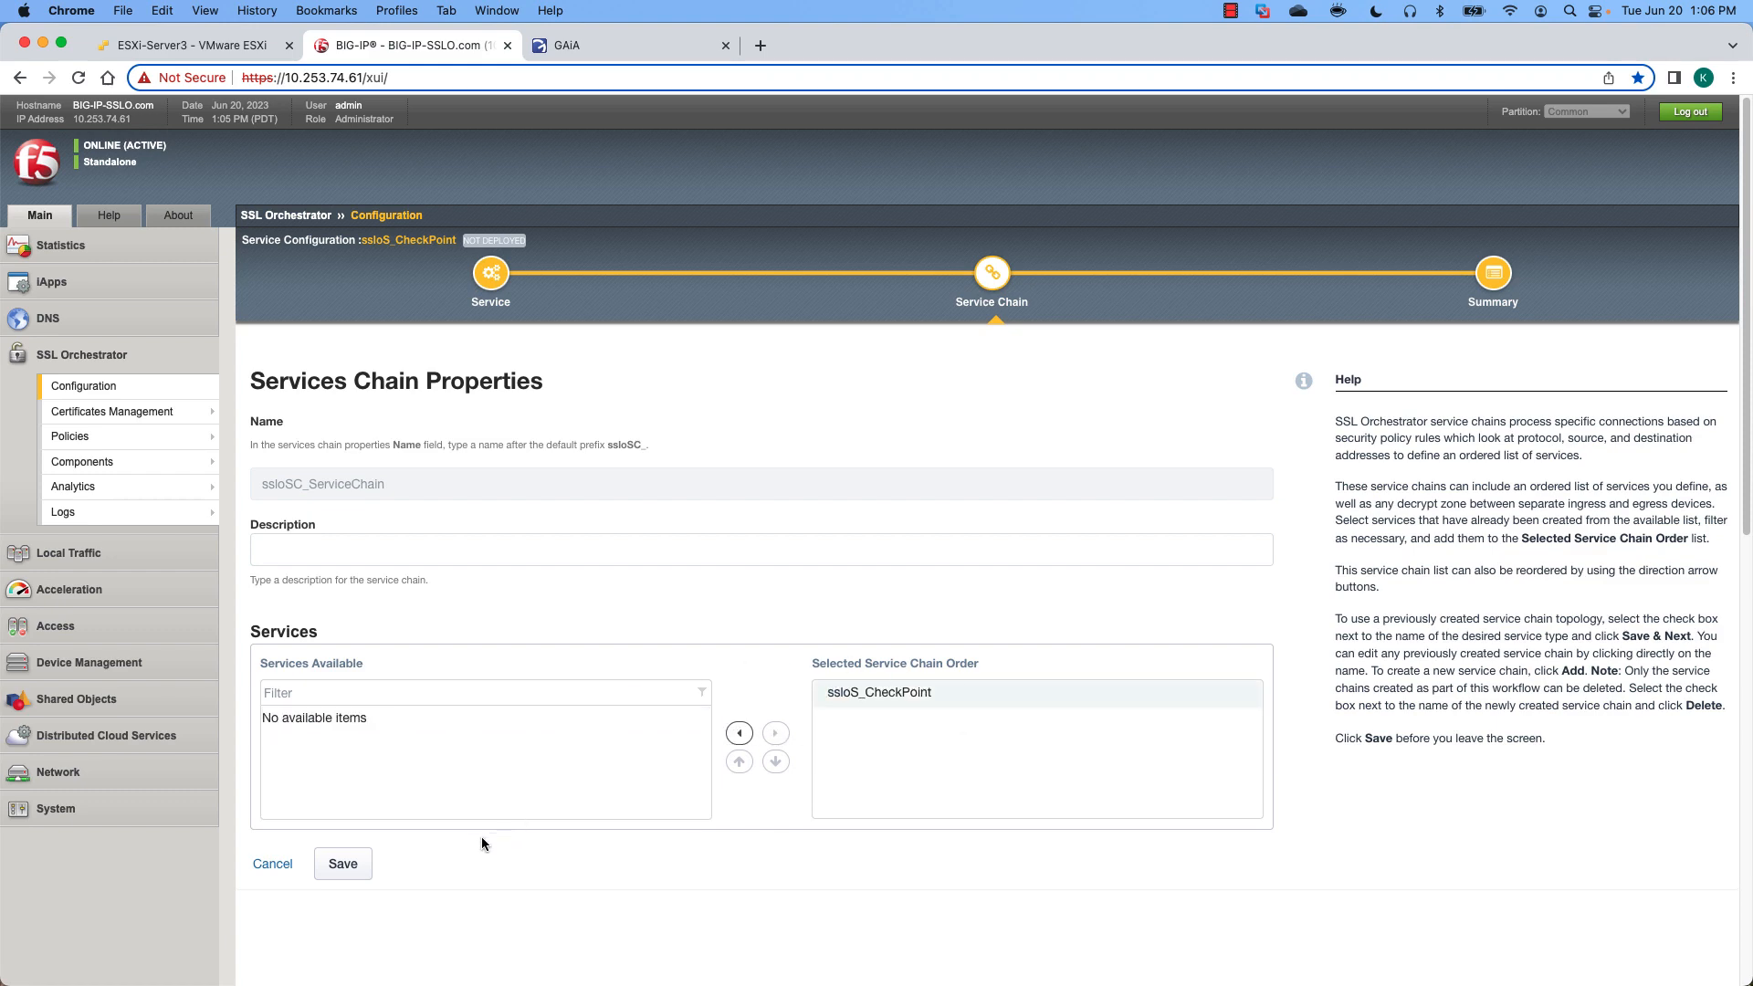
pyautogui.click(344, 864)
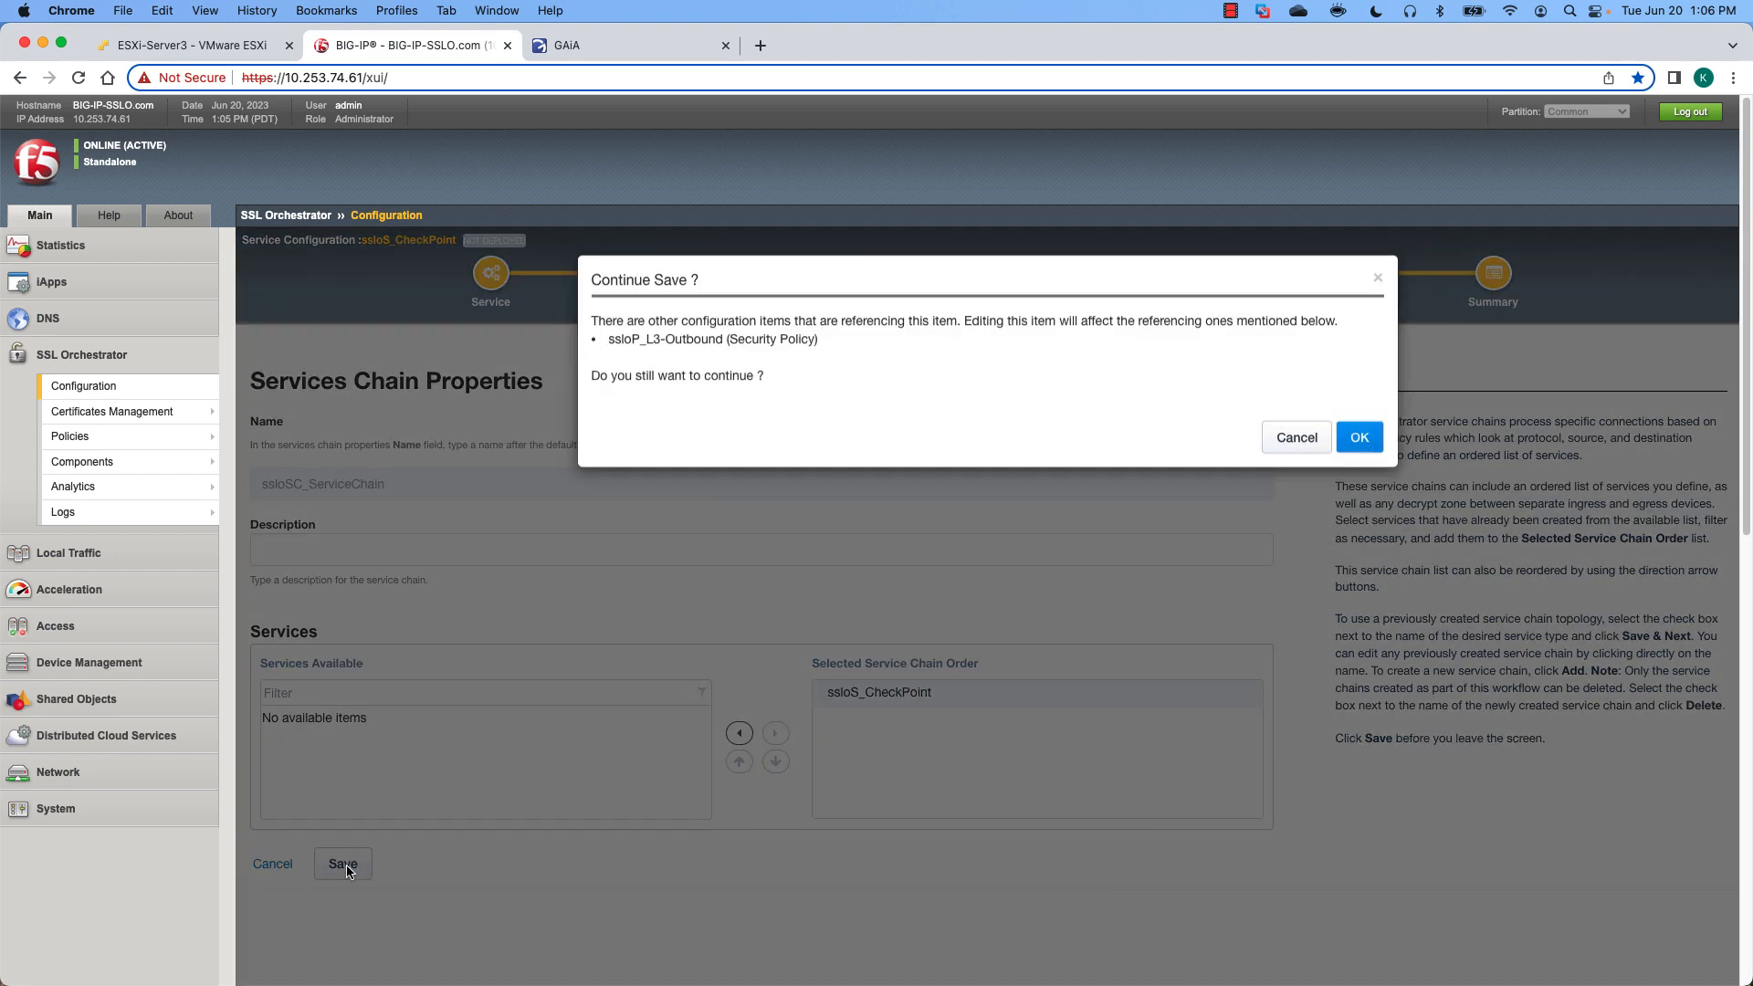
pyautogui.click(1359, 437)
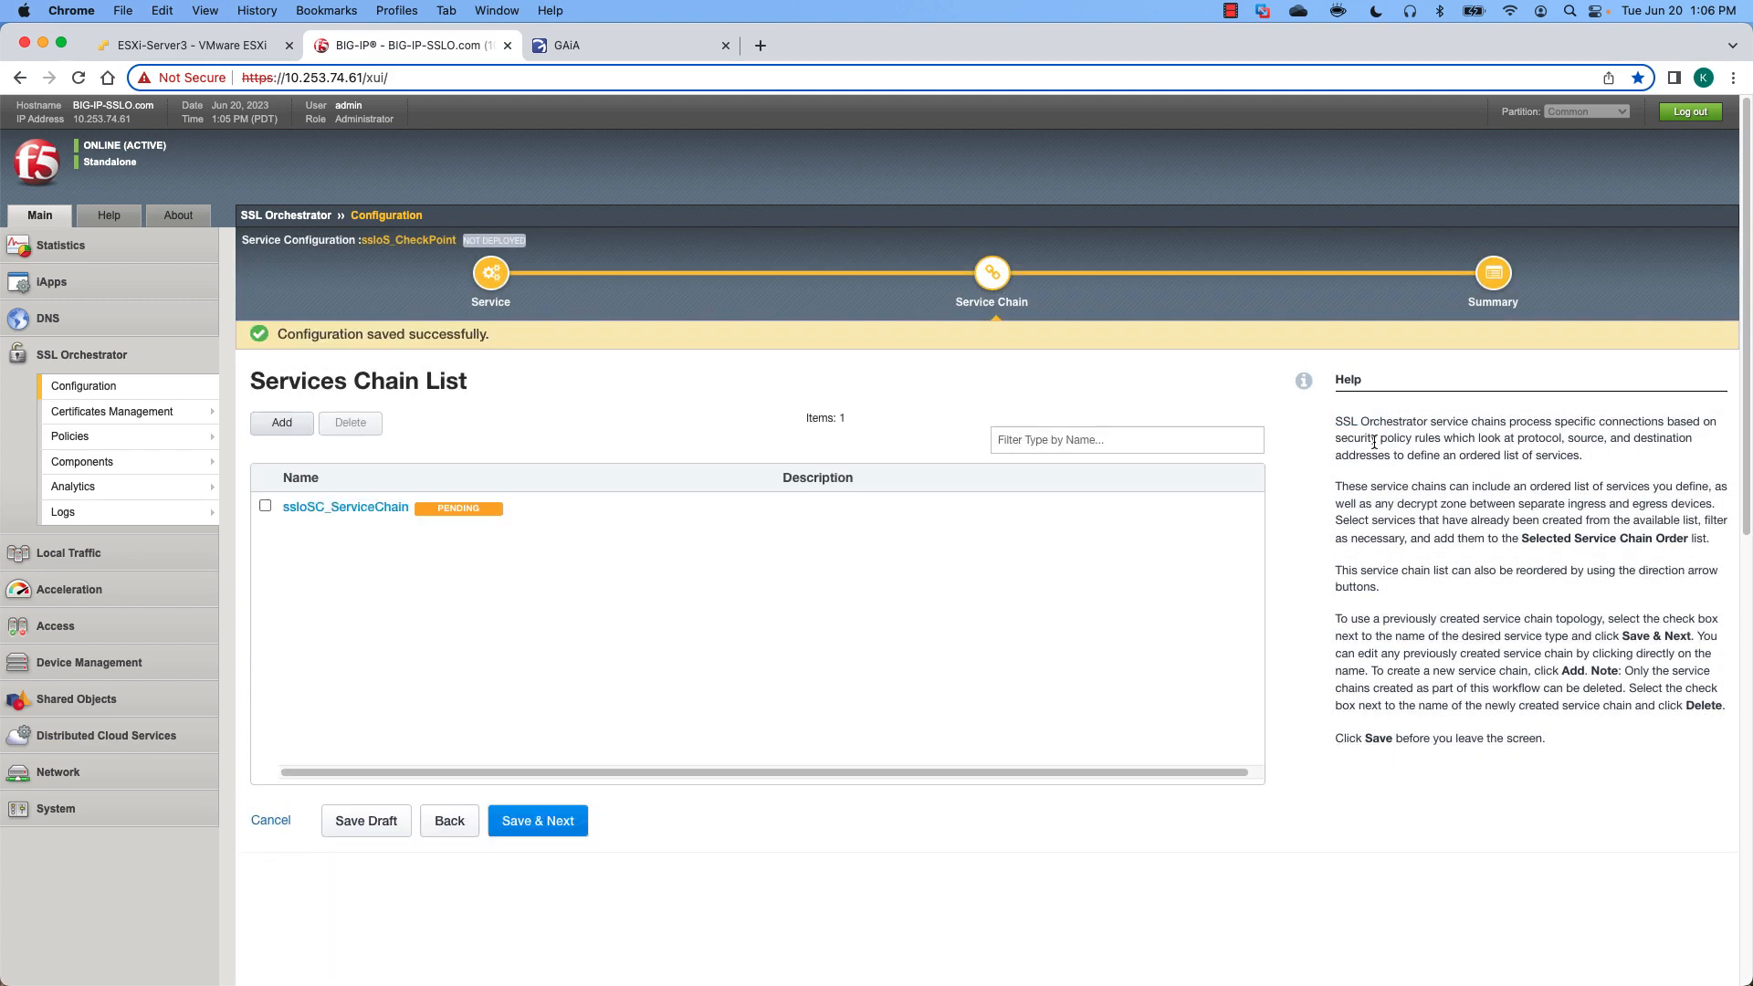
# Save the service chain selection, deploy the CheckPoint service configuration, and show the SSL Orchestrator services list.
pyautogui.click(530, 817)
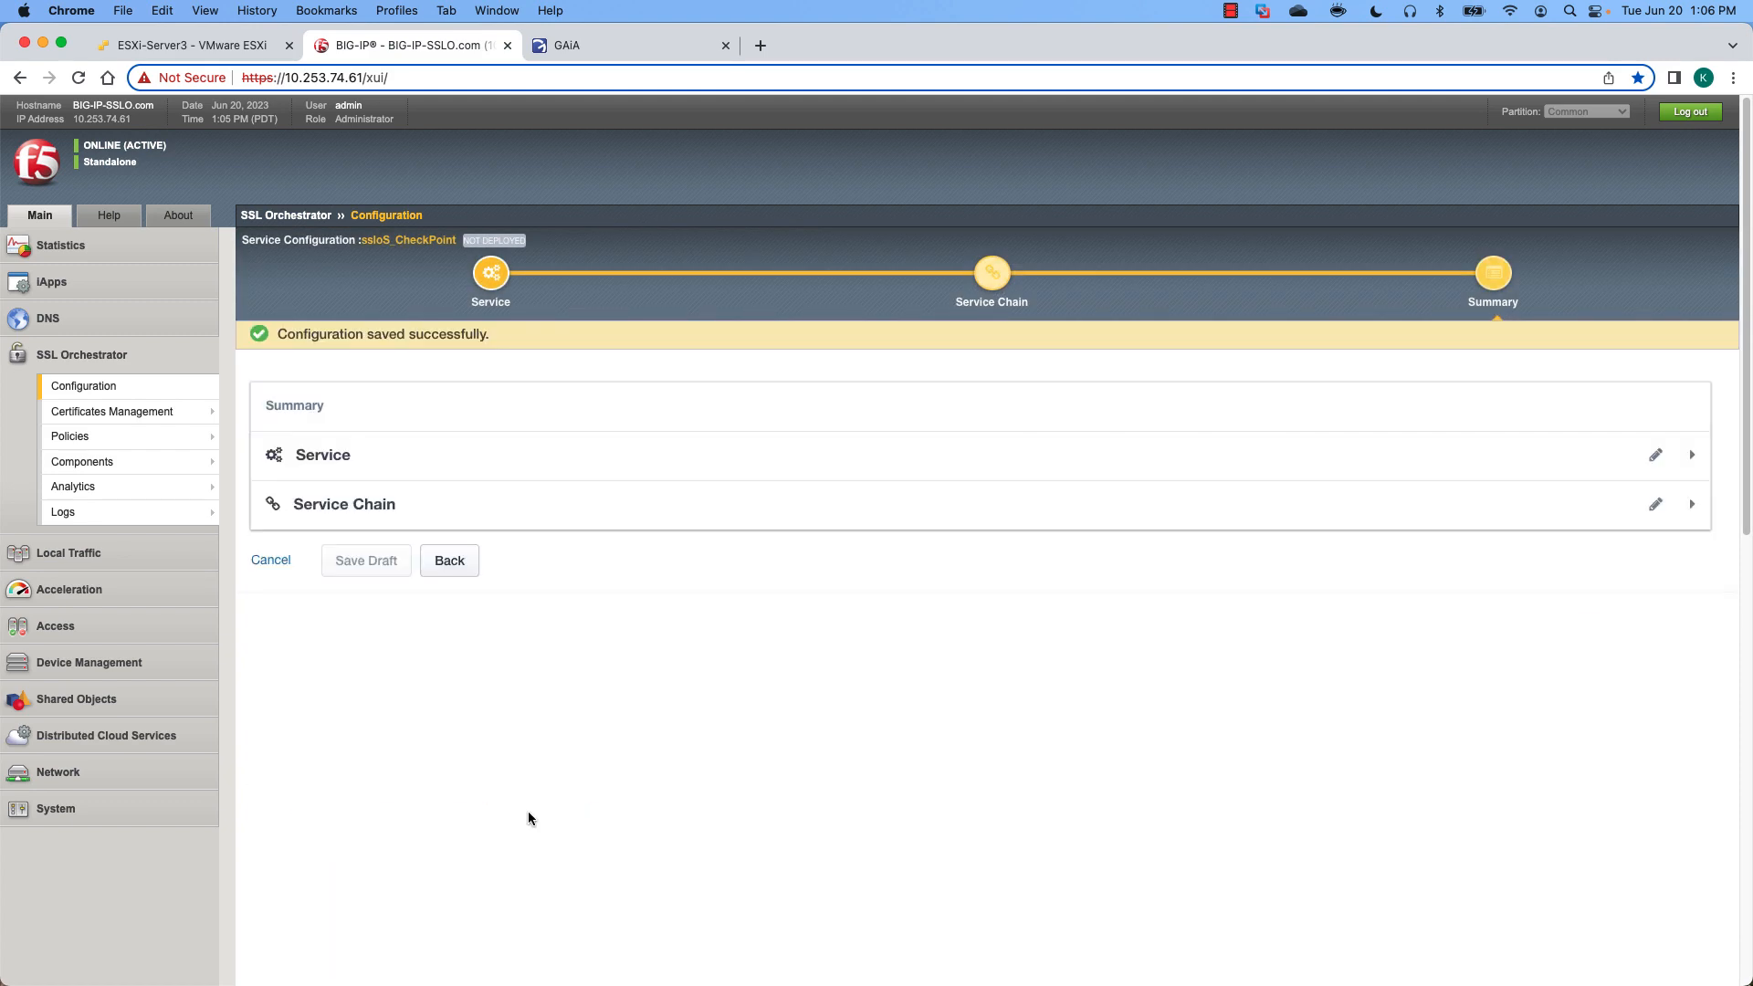
pyautogui.click(529, 563)
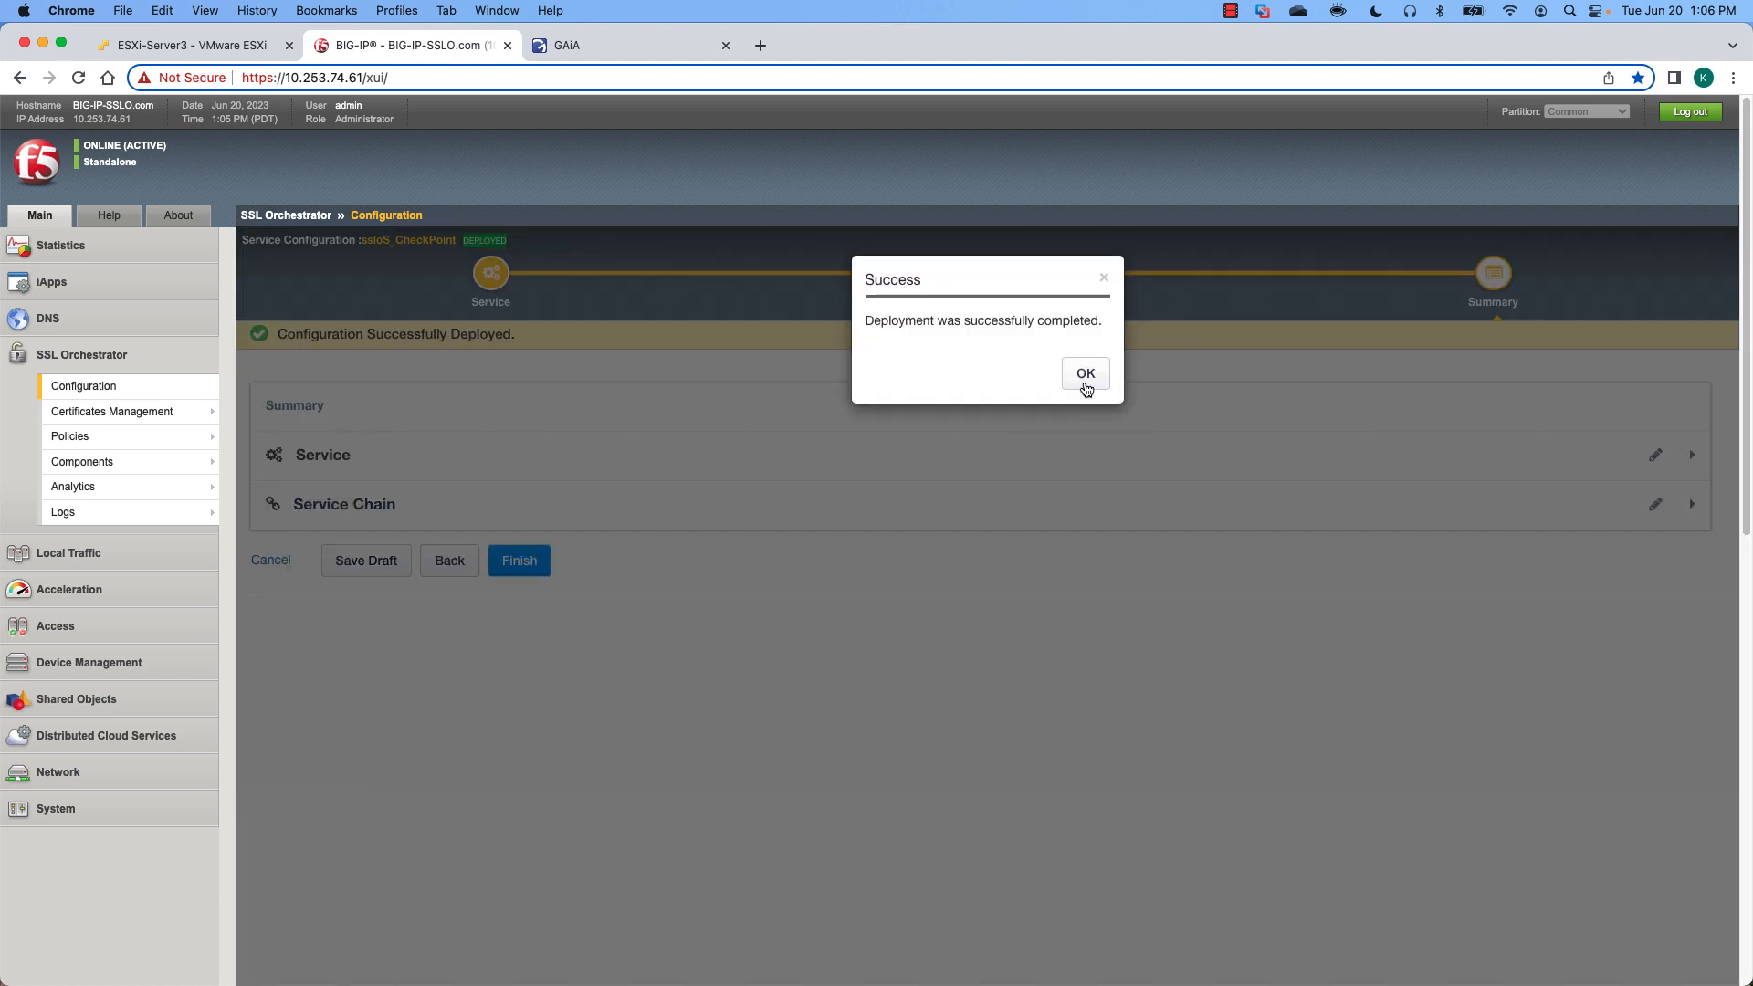
pyautogui.click(1087, 380)
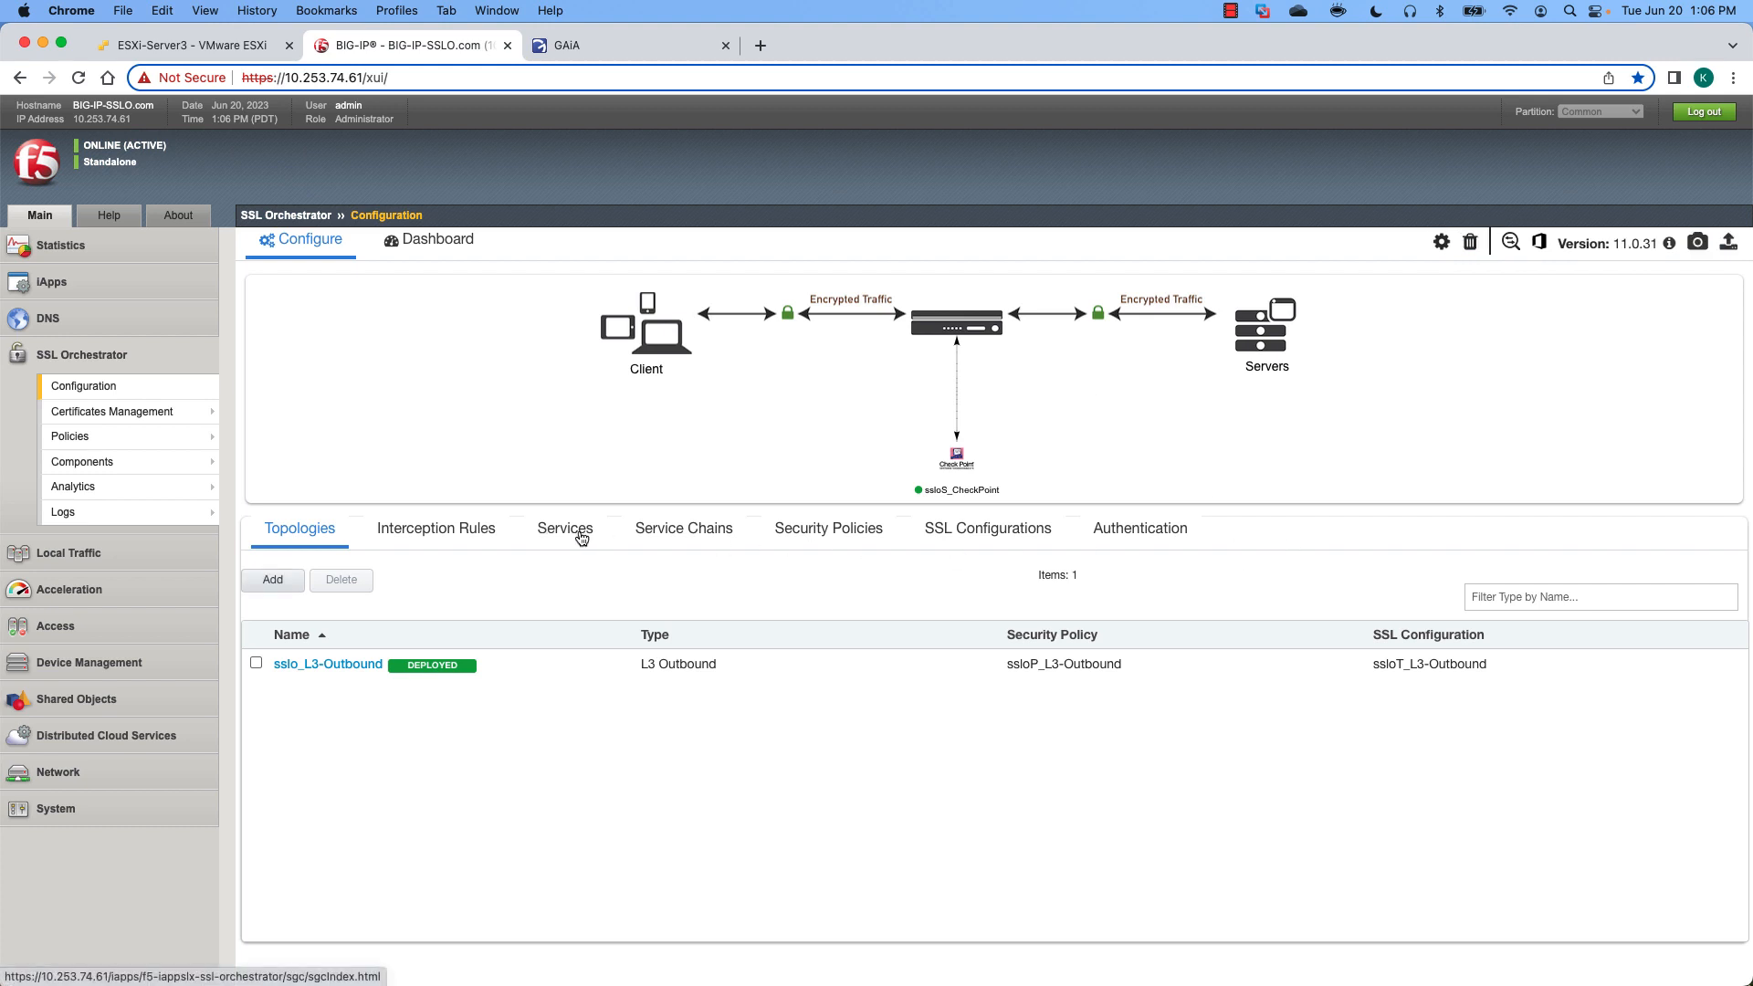
pyautogui.click(581, 537)
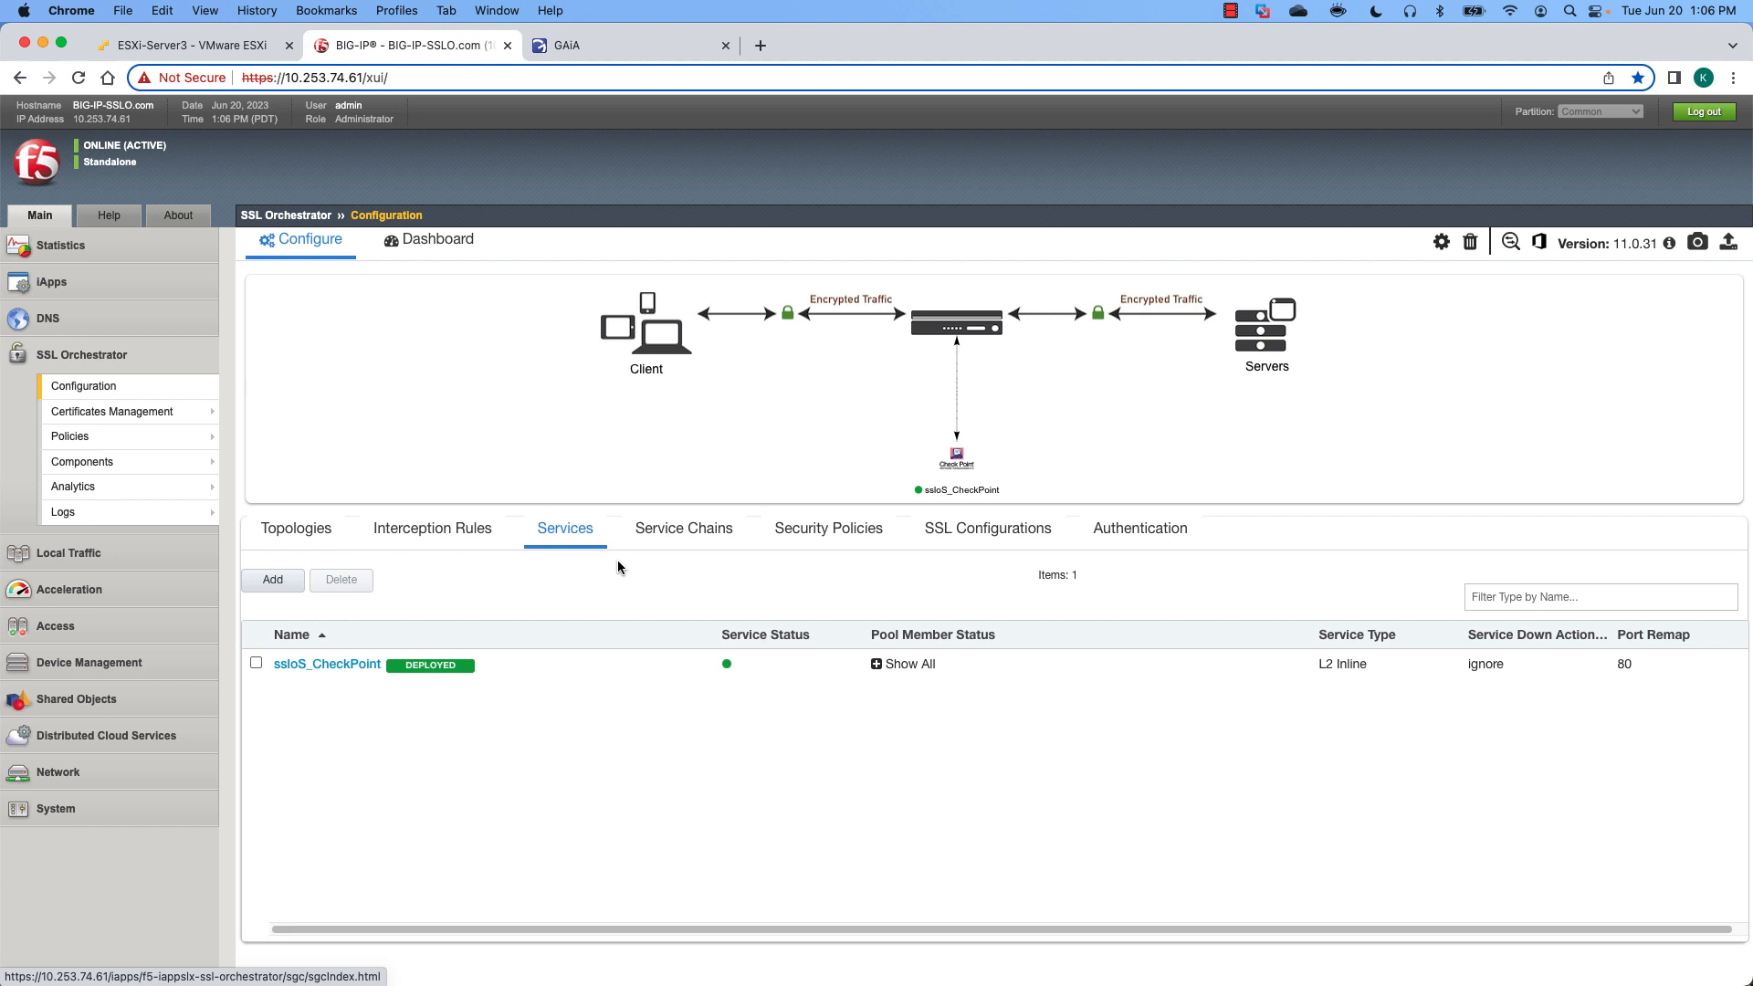
# Expand the pool member status of the ssloS_CheckPoint service.
pyautogui.click(878, 667)
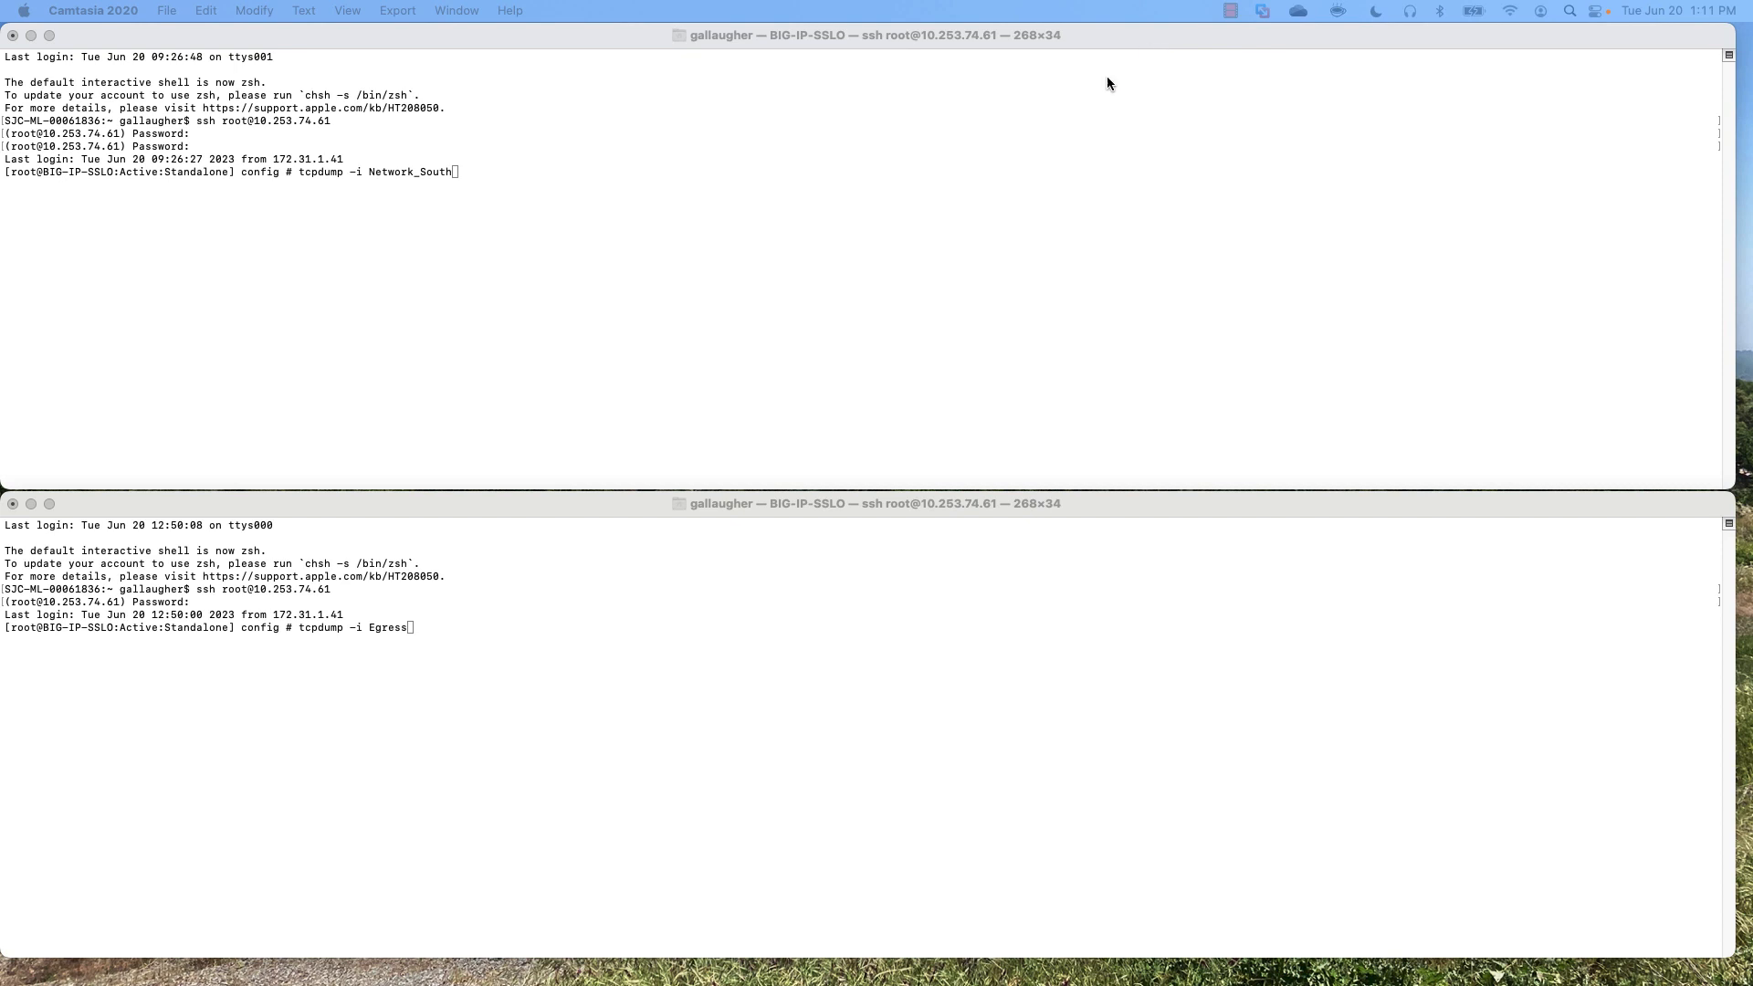
# Switch to Terminal and run tcpdump -i Network_South in one BIG-IP session and tcpdump -i Egress in the other.
pyautogui.click(894, 207)
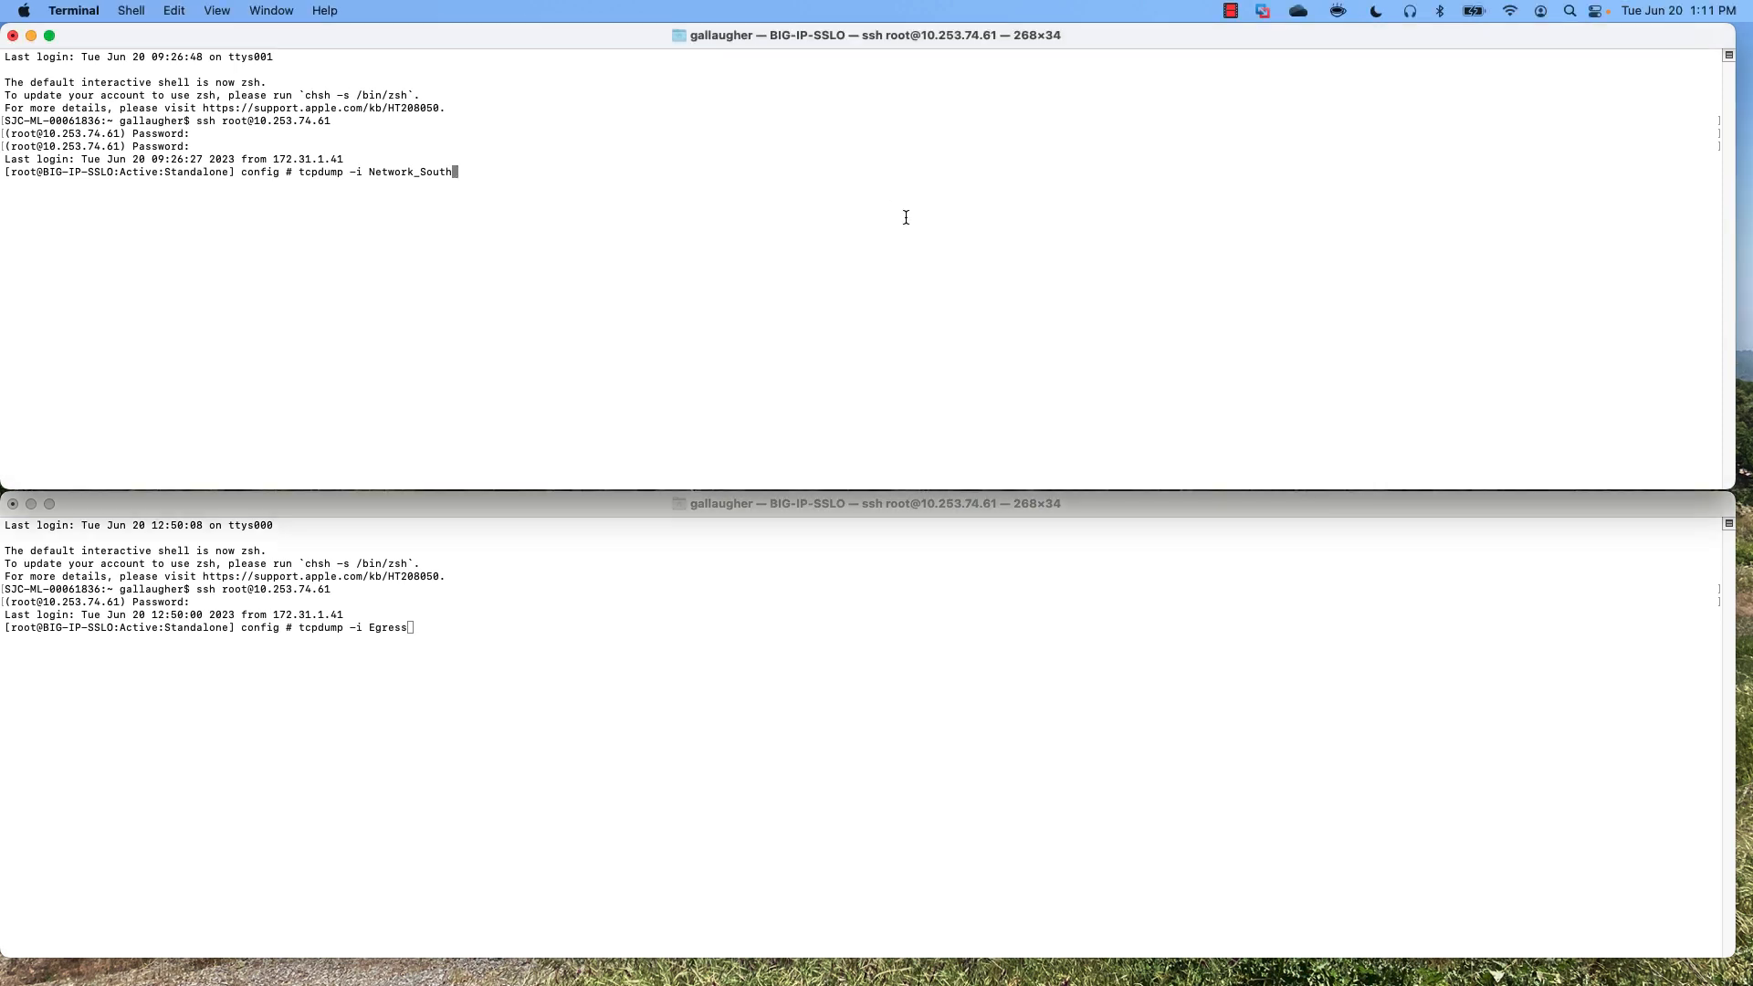
pyautogui.press('Return')
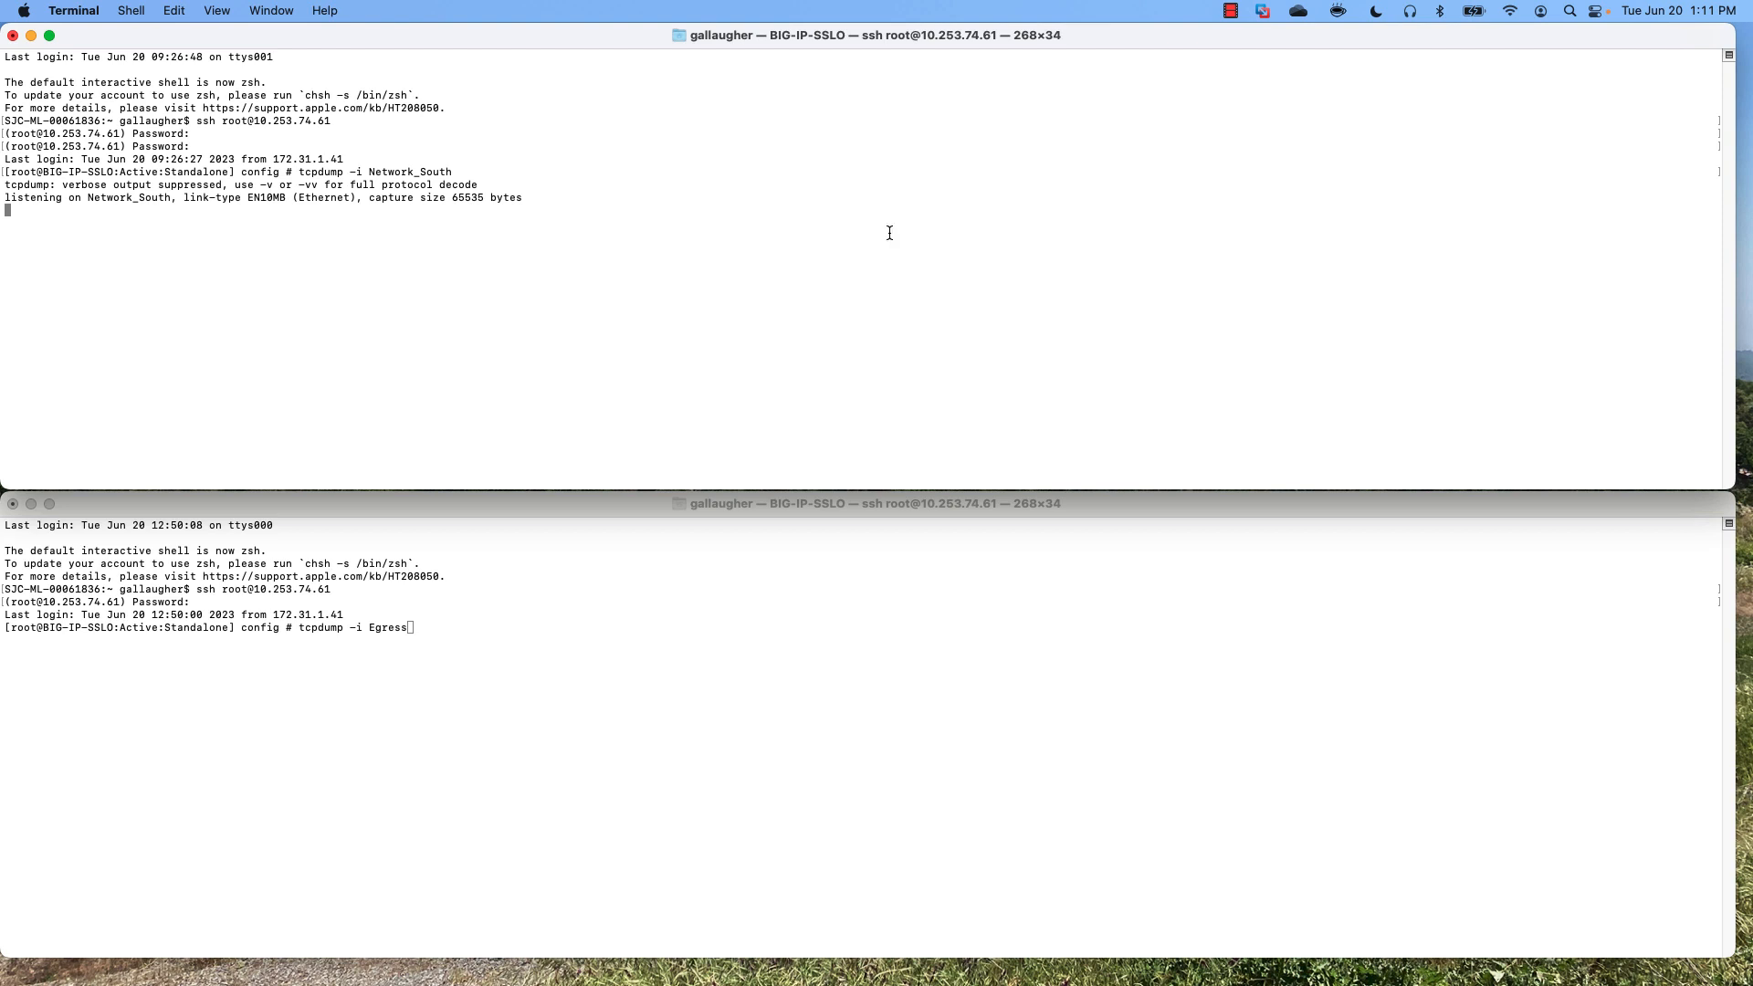
pyautogui.click(586, 671)
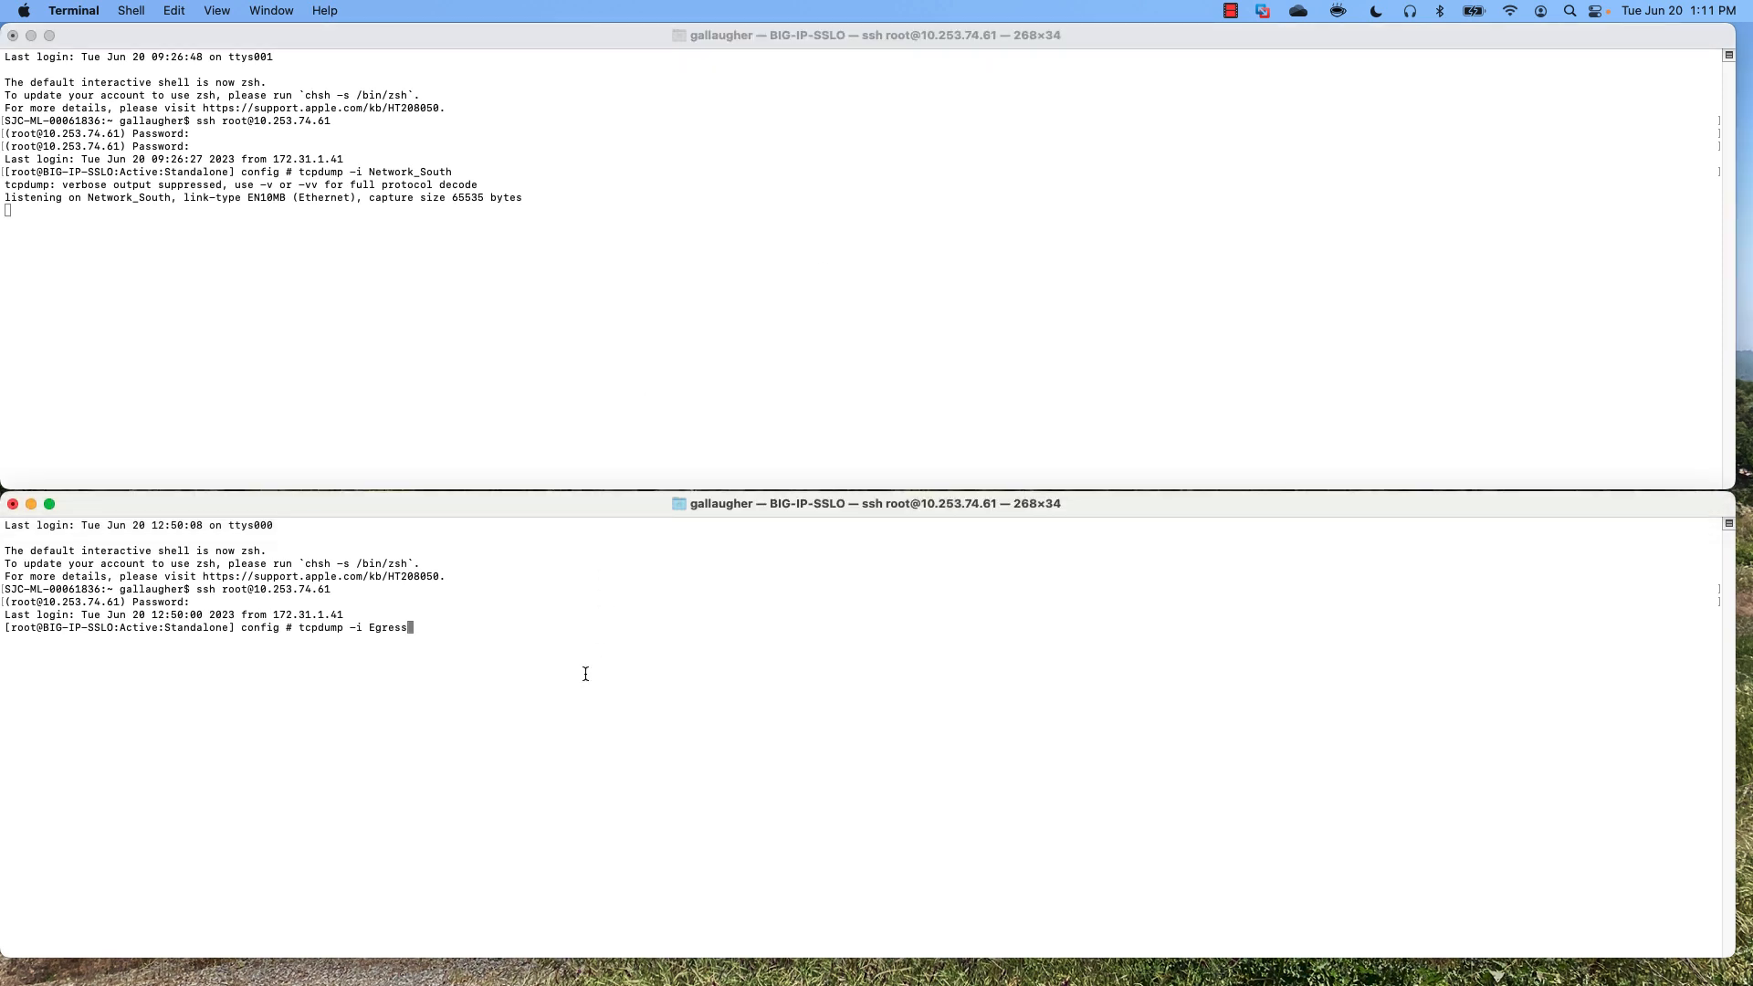
pyautogui.write('tcpdump -i Egress')
pyautogui.press('Return')
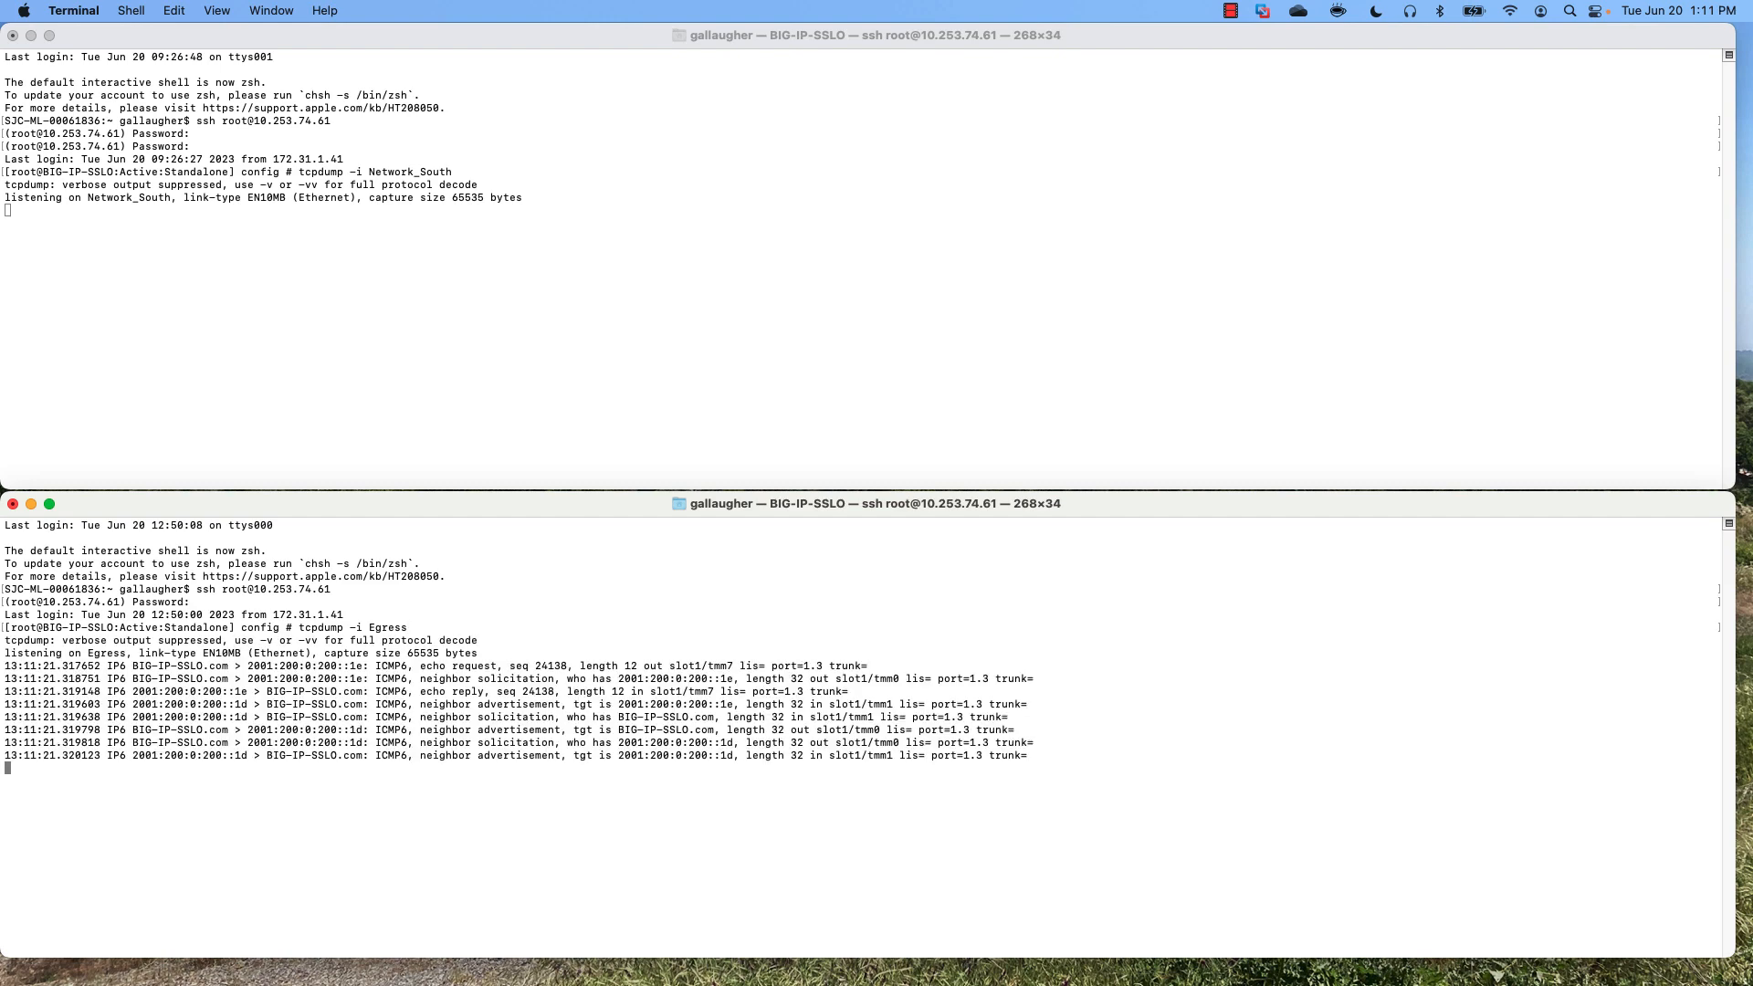
pyautogui.moveTo(1059, 982); pyautogui.dragTo(850, 12)
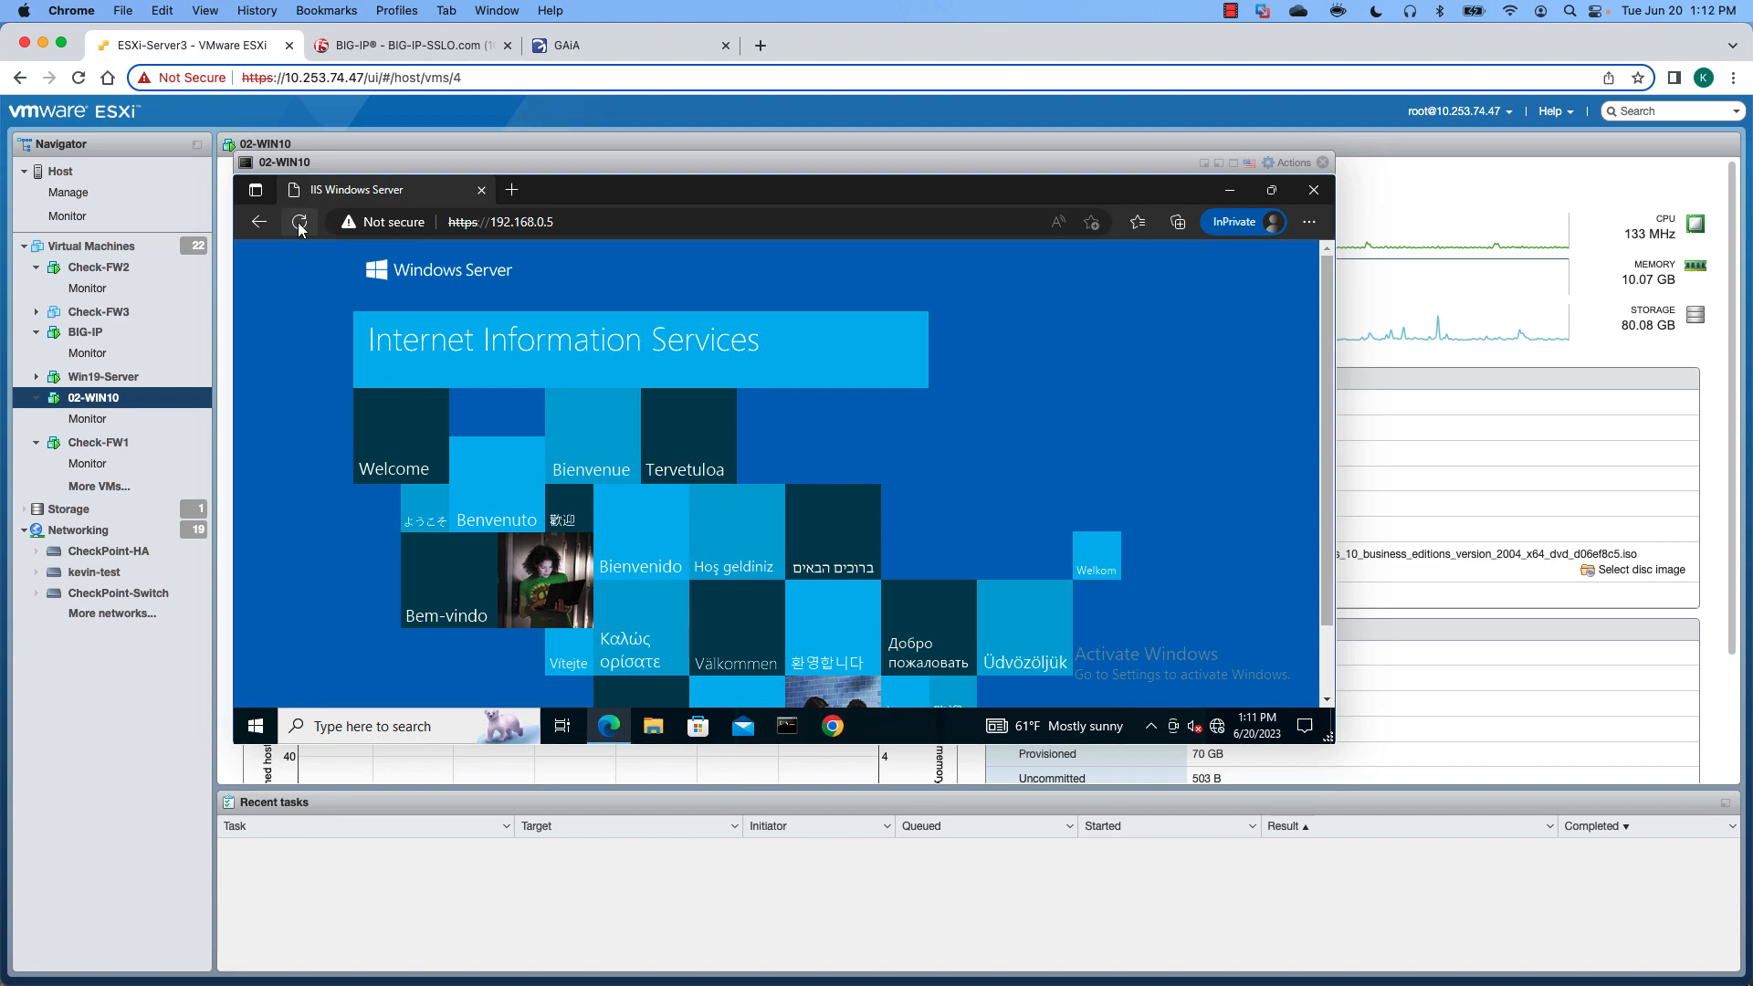
pyautogui.moveTo(824, 35); pyautogui.dragTo(1751, 104)
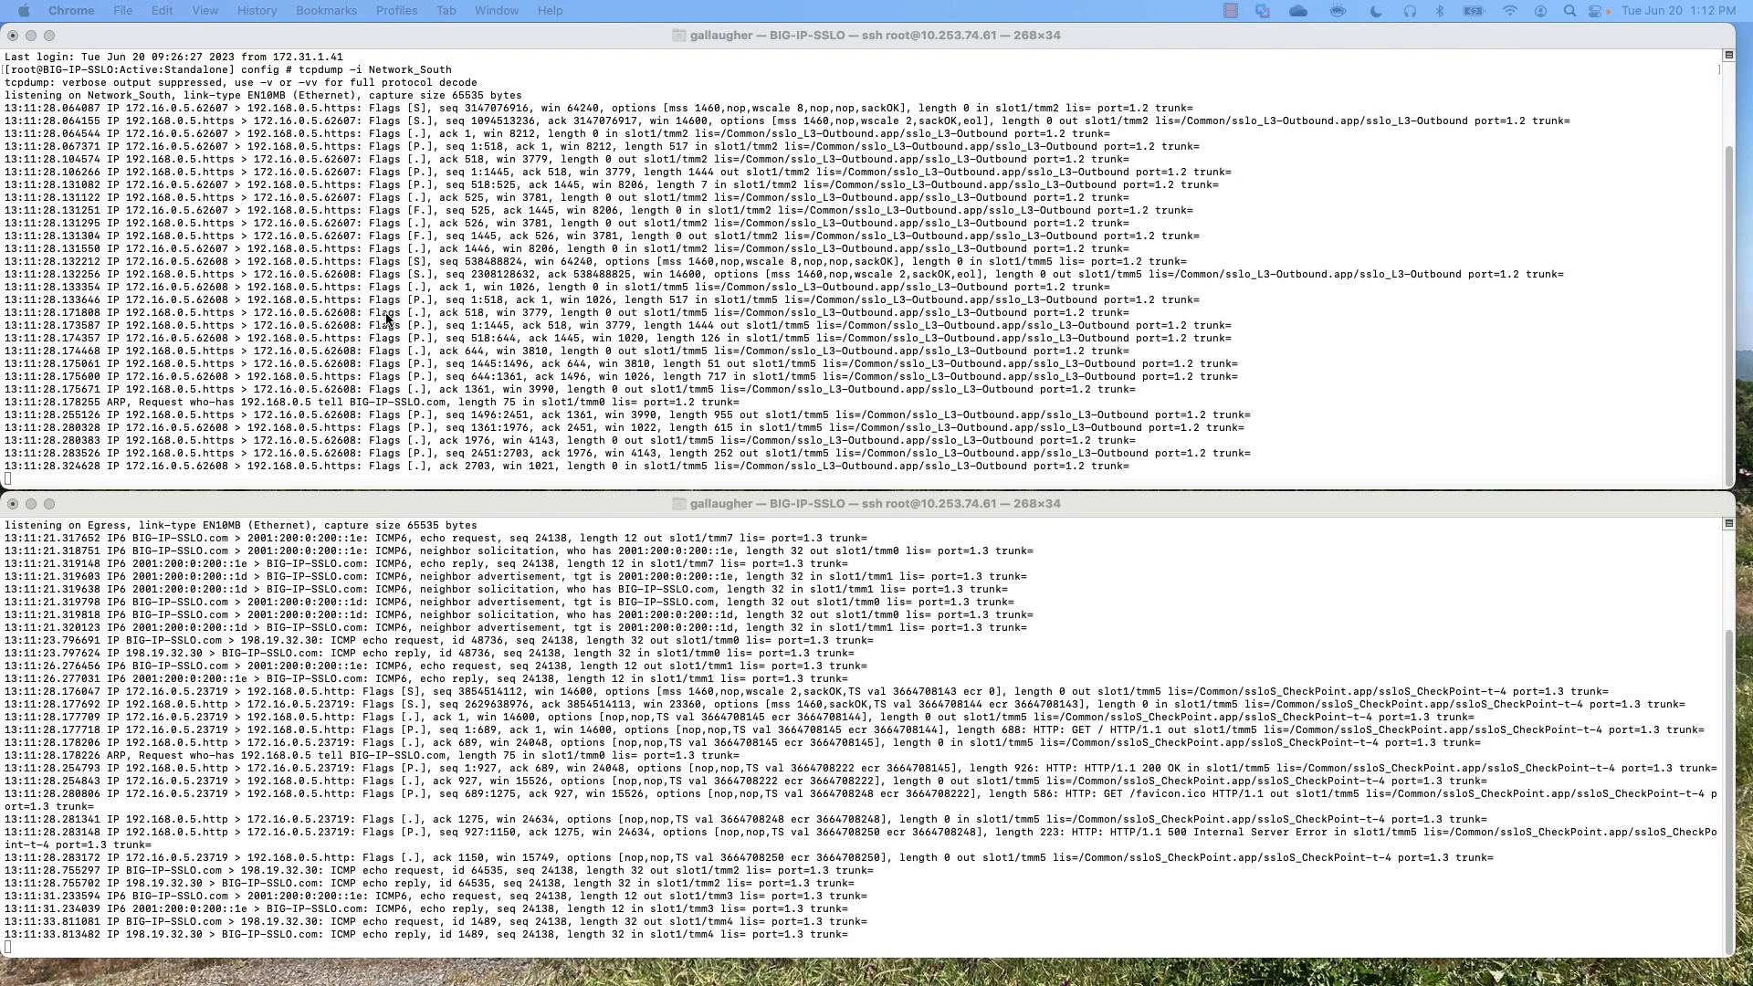
# Highlight a 172.16.0.5.62608 > 192.168.0.5.https flow in the Network_South capture and the HTTP: GET / HTTP/1.1 request in the Egress capture.
pyautogui.click(149, 292)
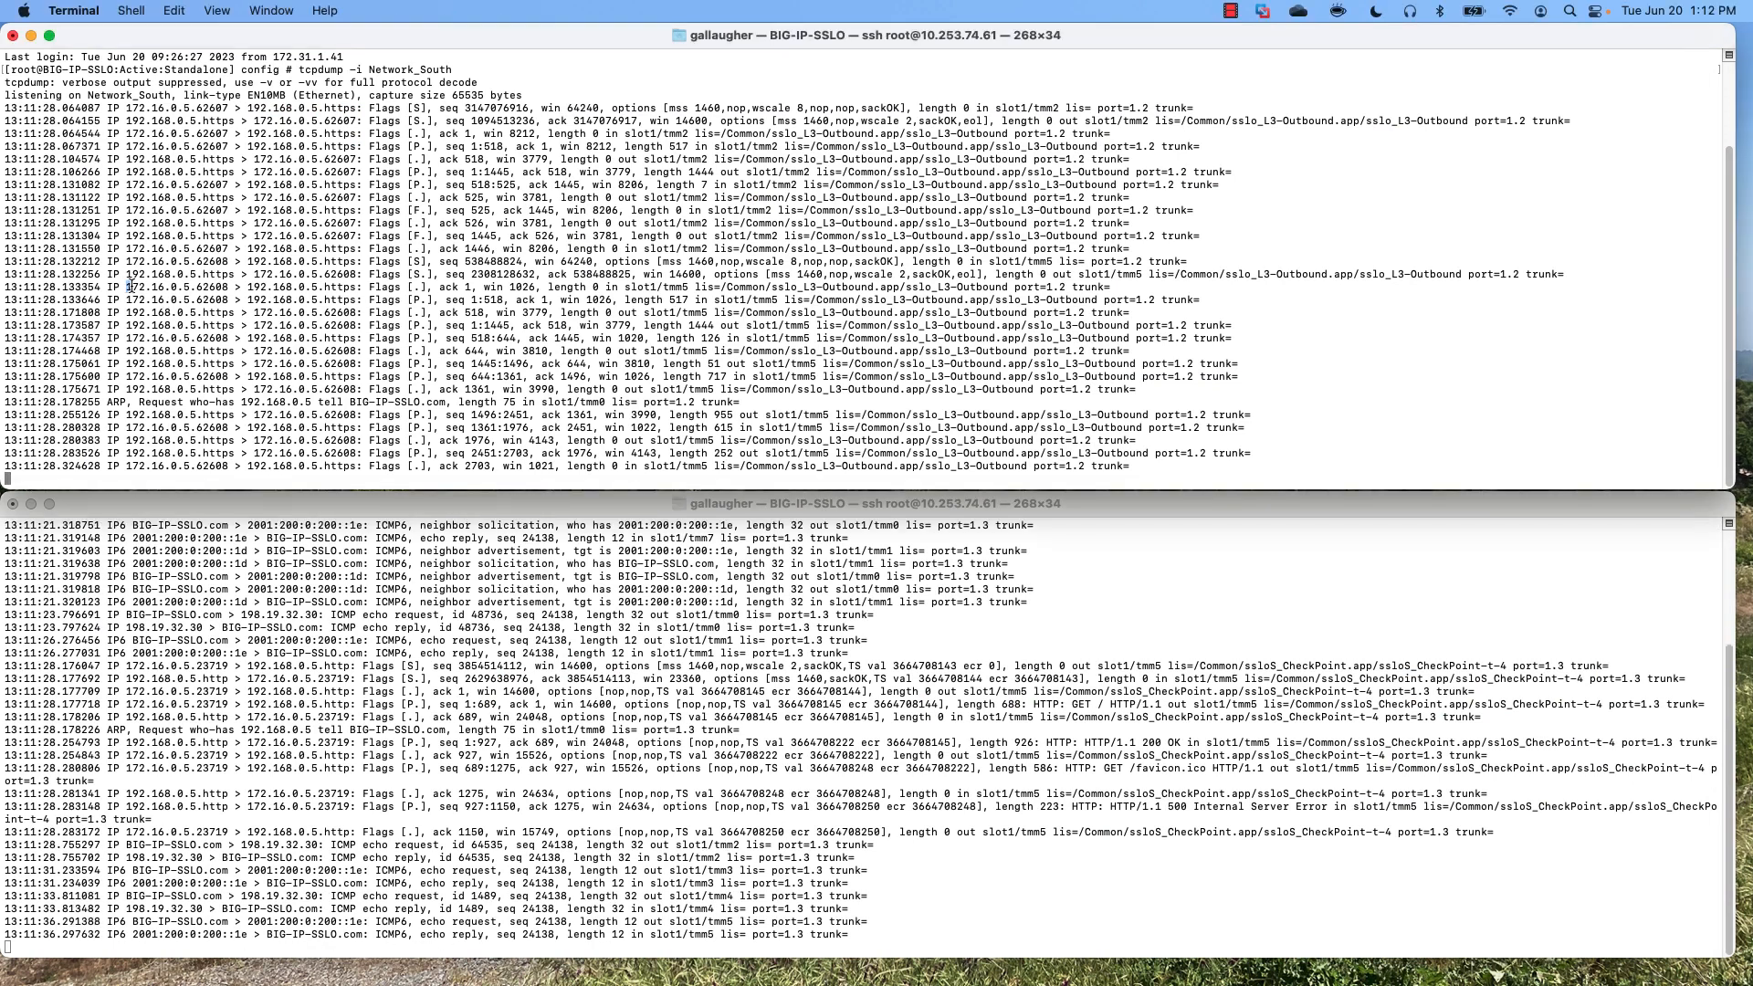
pyautogui.moveTo(130, 287); pyautogui.dragTo(362, 285)
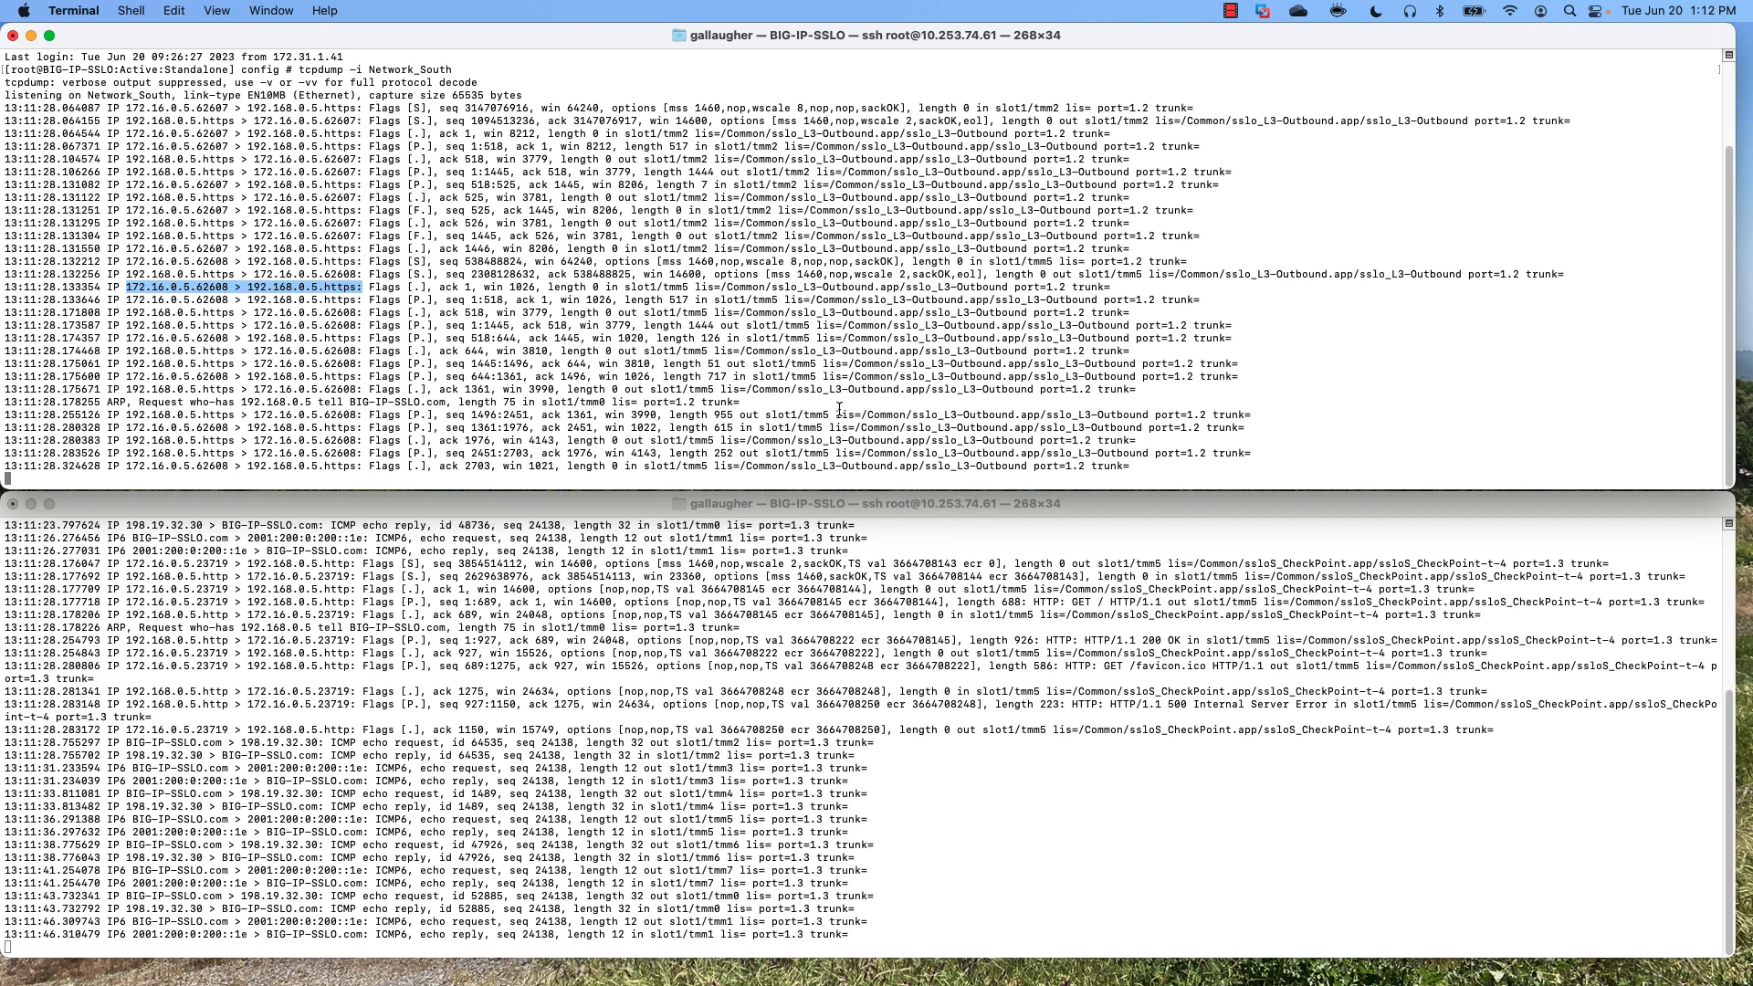
pyautogui.click(534, 690)
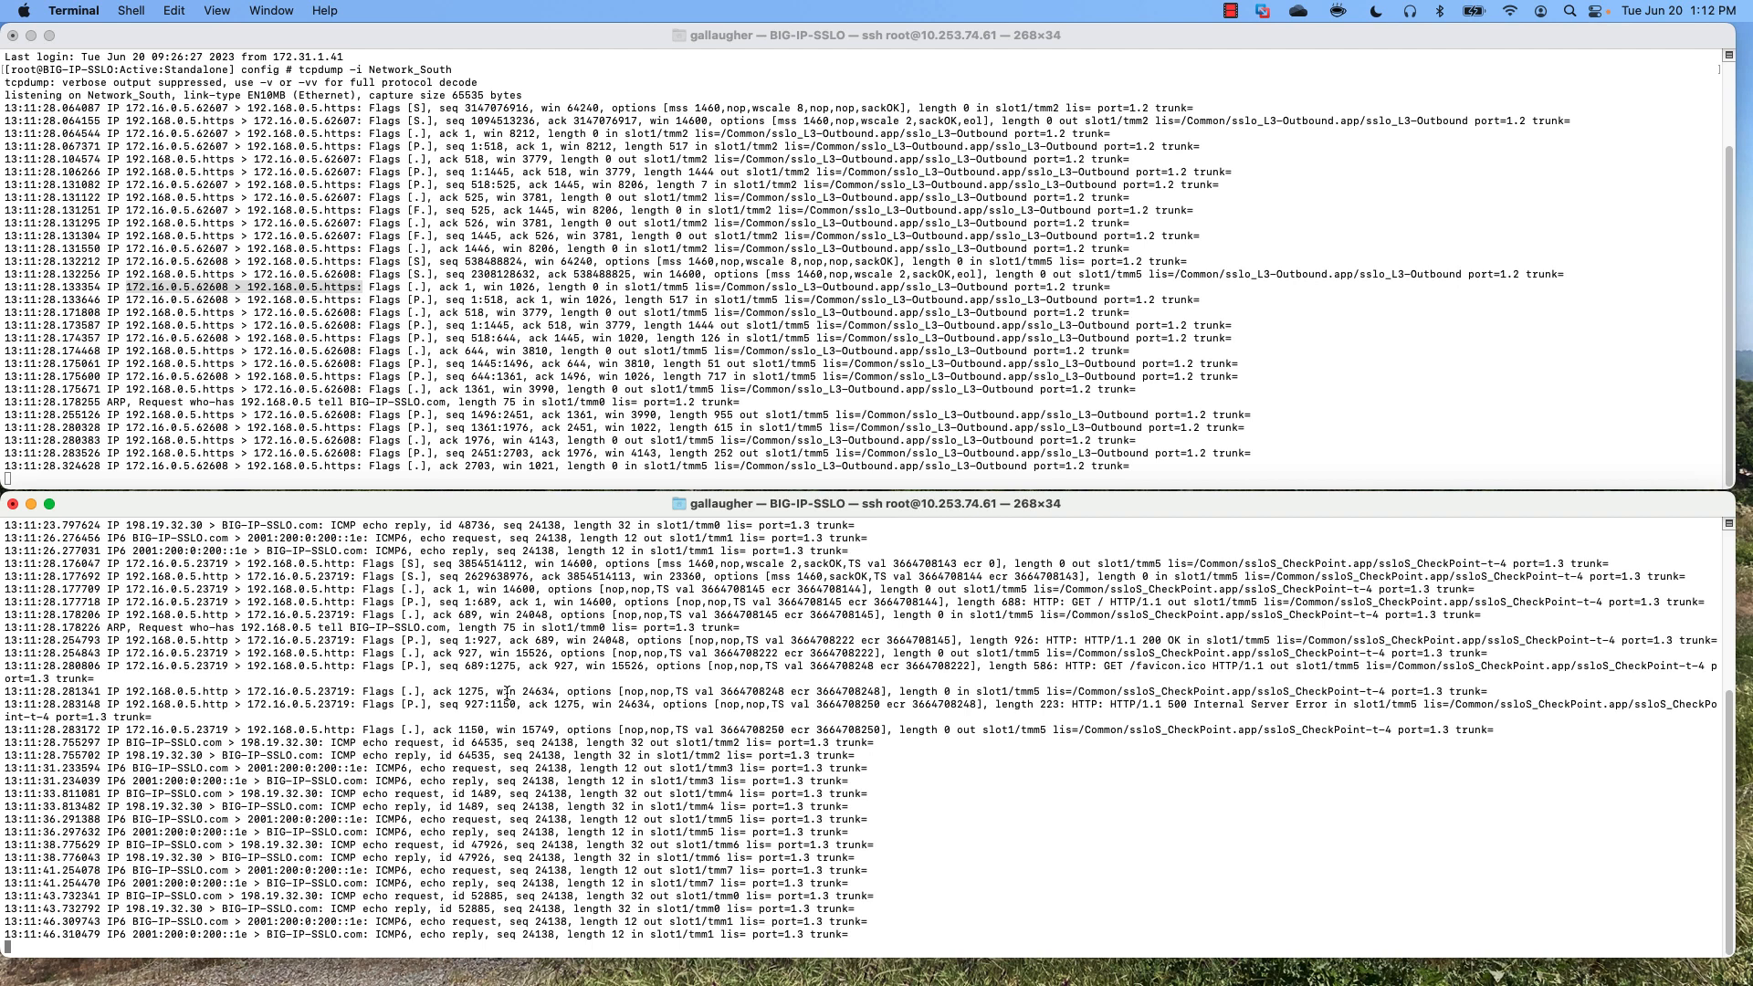
pyautogui.hotkey('ctrl', 'c')
pyautogui.scroll(3, 504, 692)
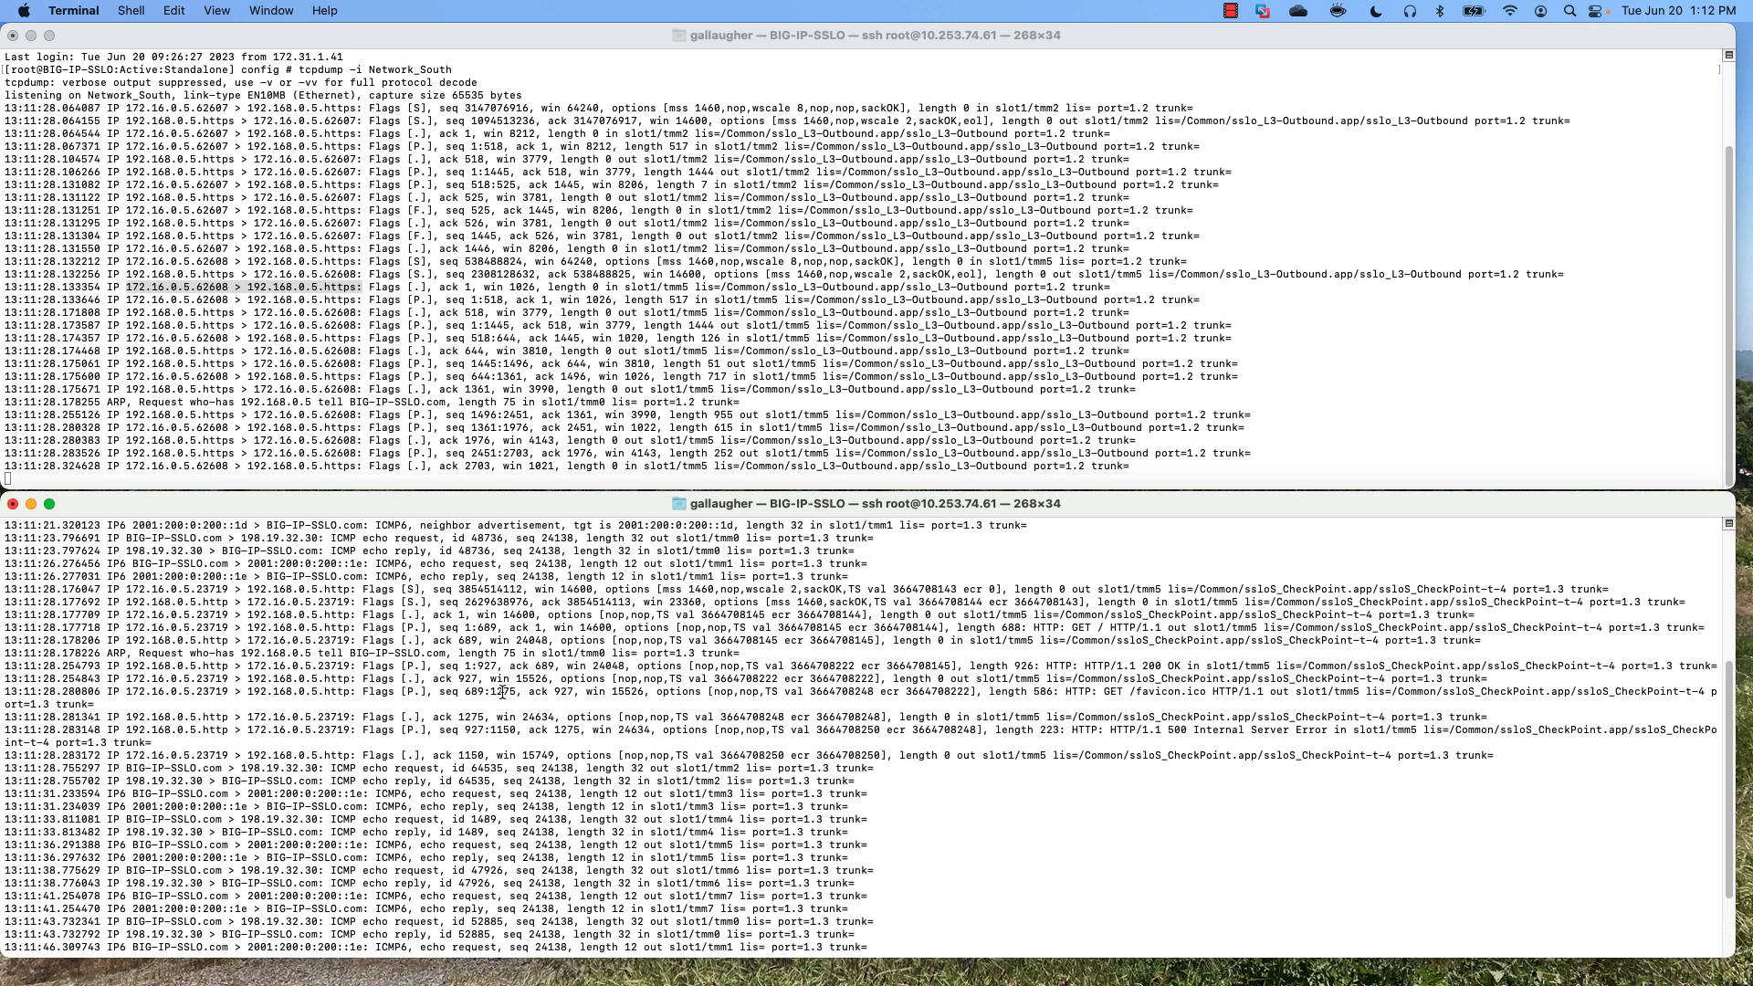
pyautogui.scroll(3, 502, 693)
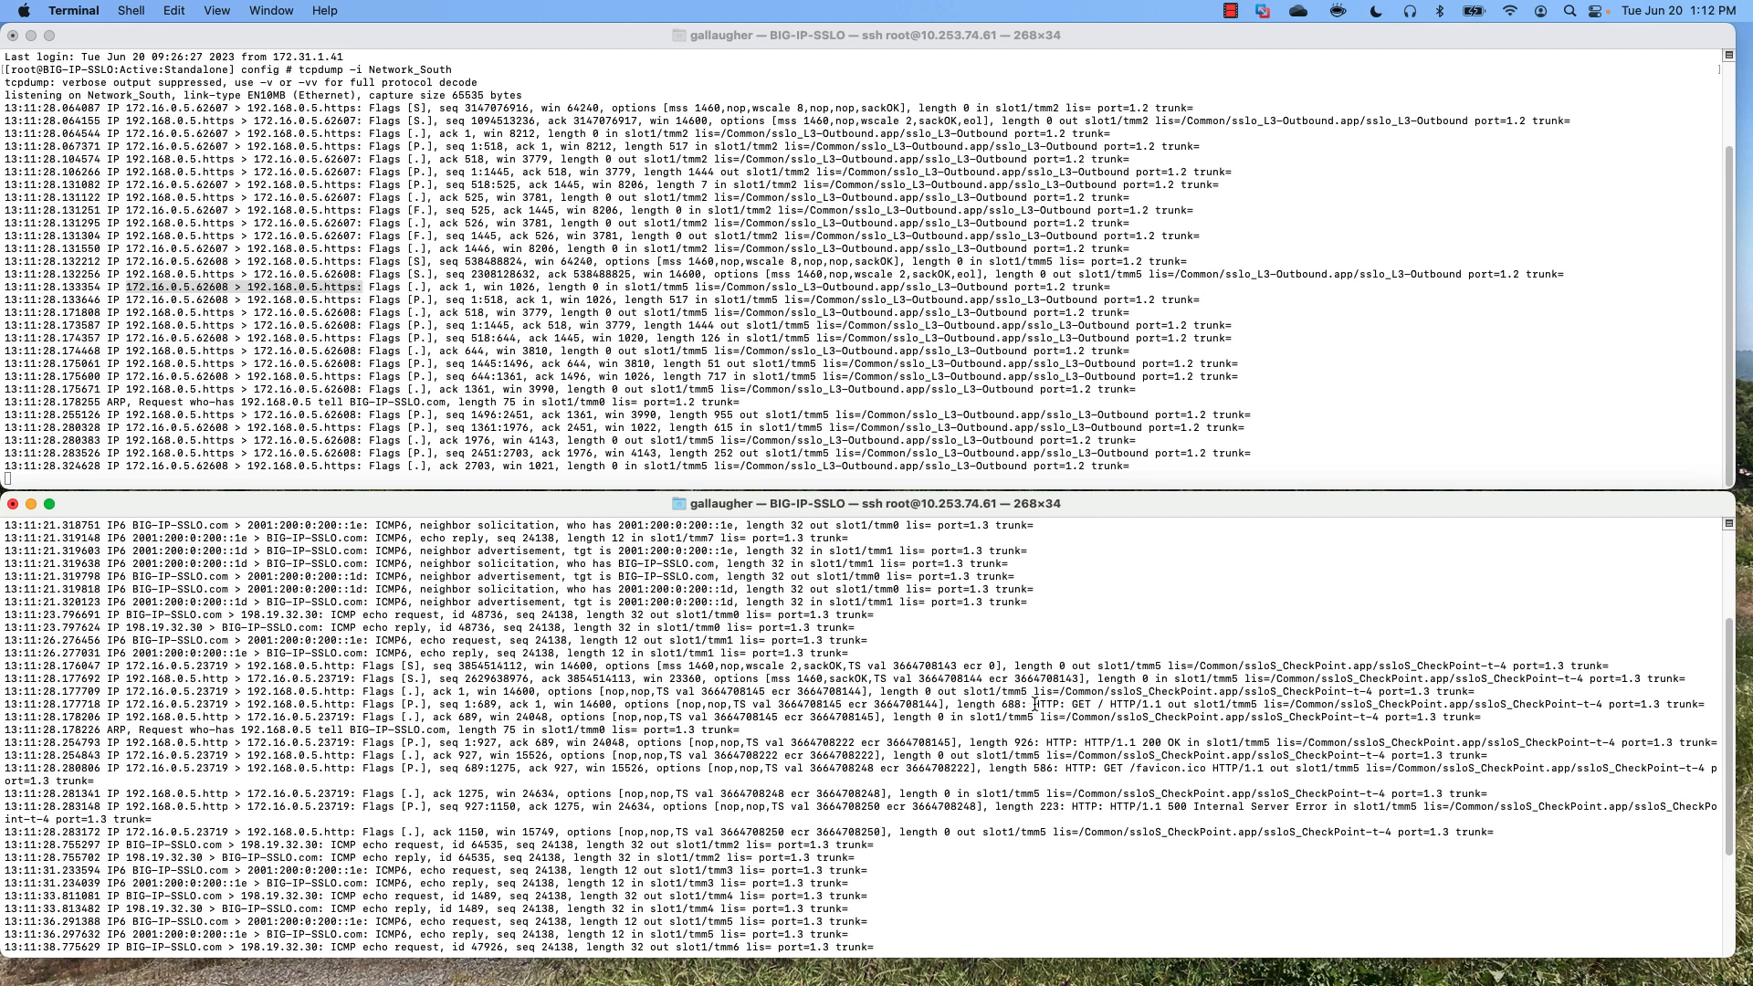
pyautogui.moveTo(1034, 705); pyautogui.dragTo(1162, 703)
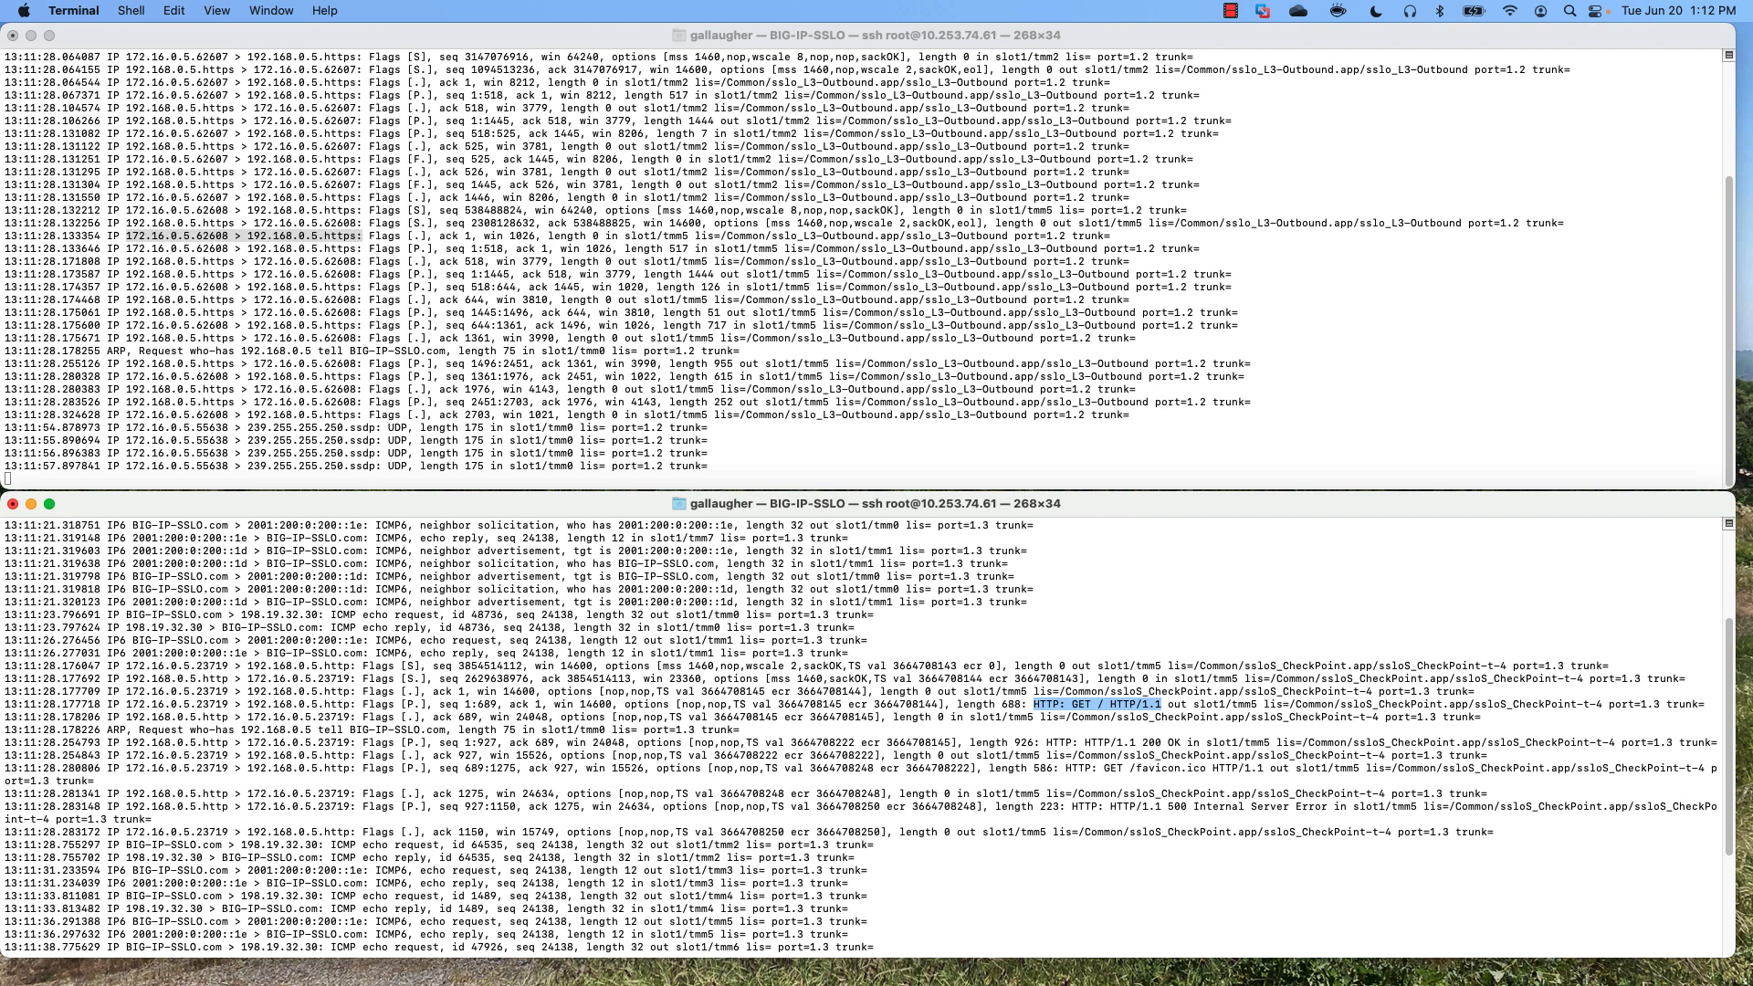
pyautogui.press('super+Tab')
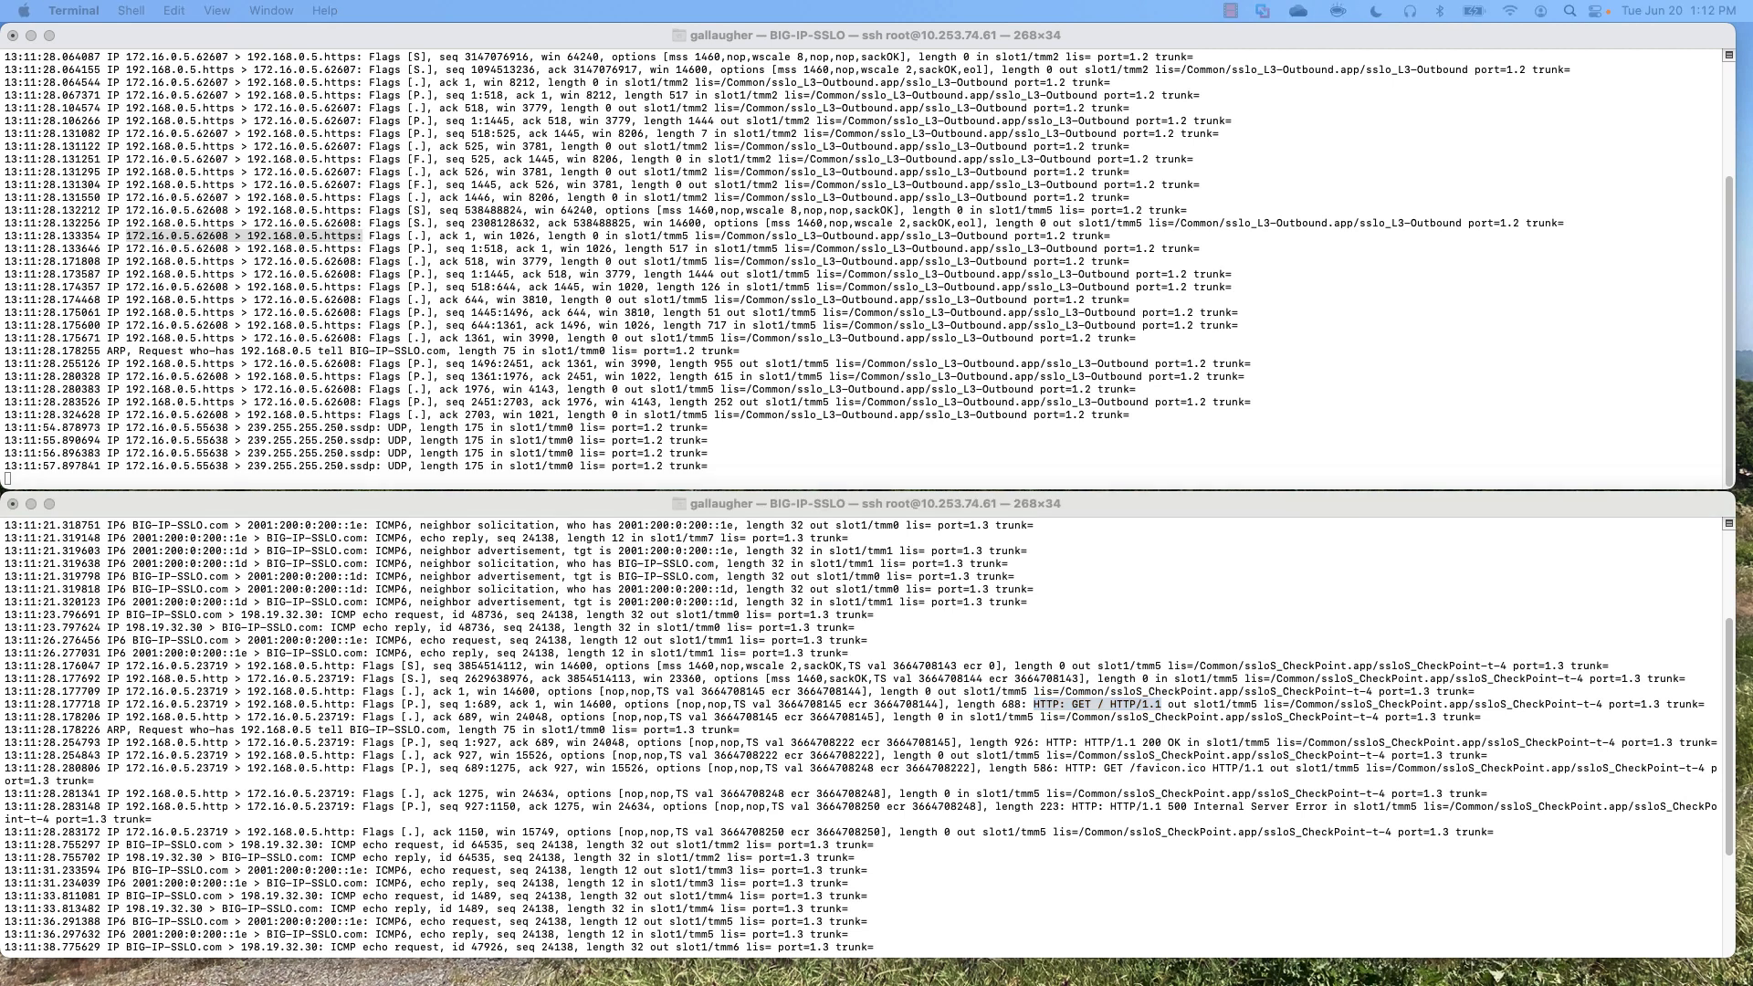